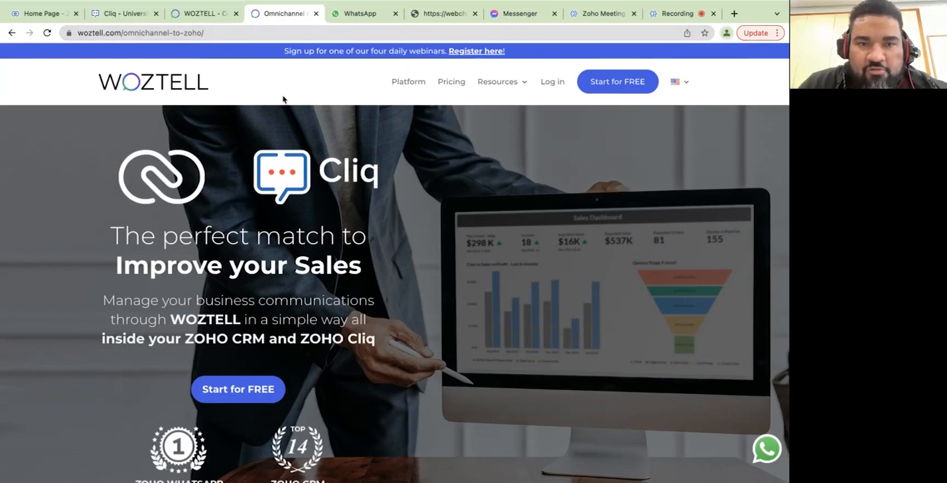
Browse the WOZTELL website and start the free sign-up.
scroll(282, 99, down, 2)
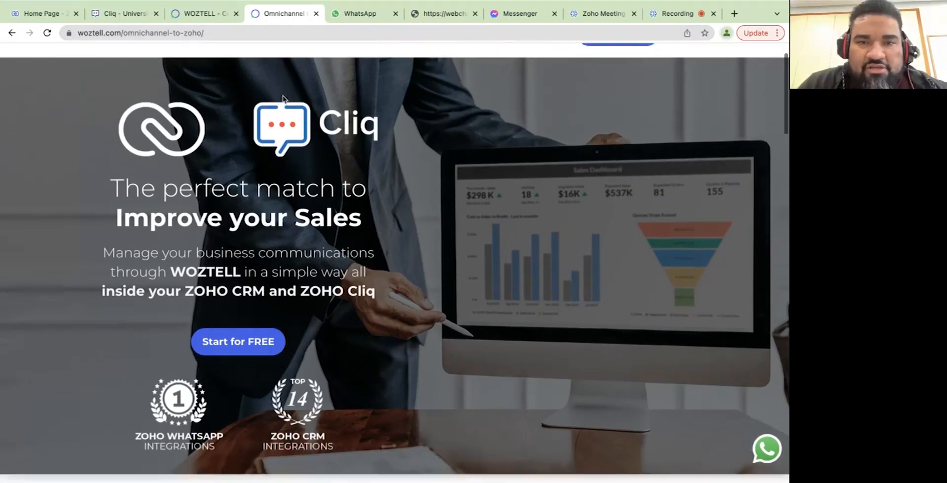
scroll(283, 99, up, 1)
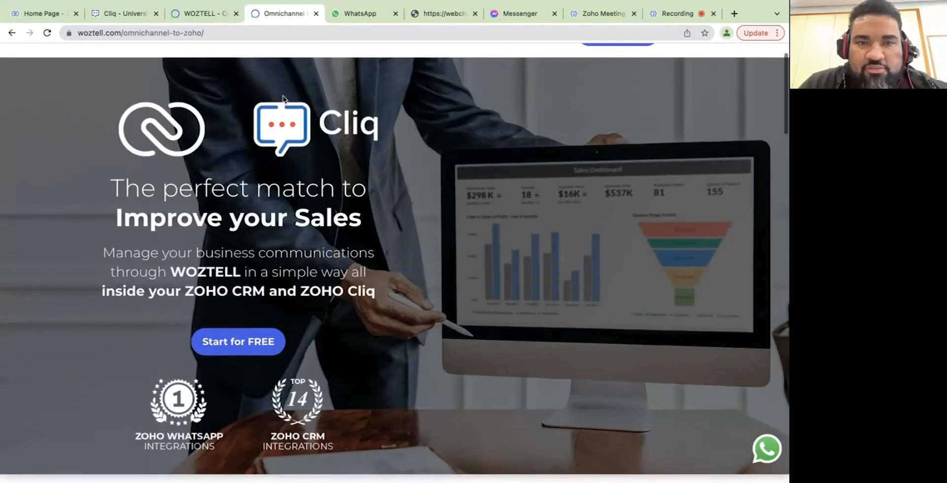
scroll(295, 137, down, 15)
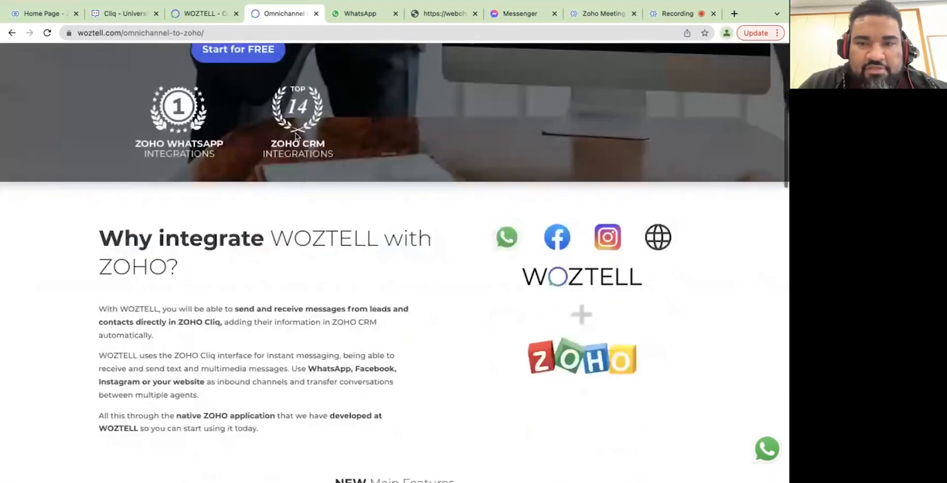
scroll(296, 137, down, 12)
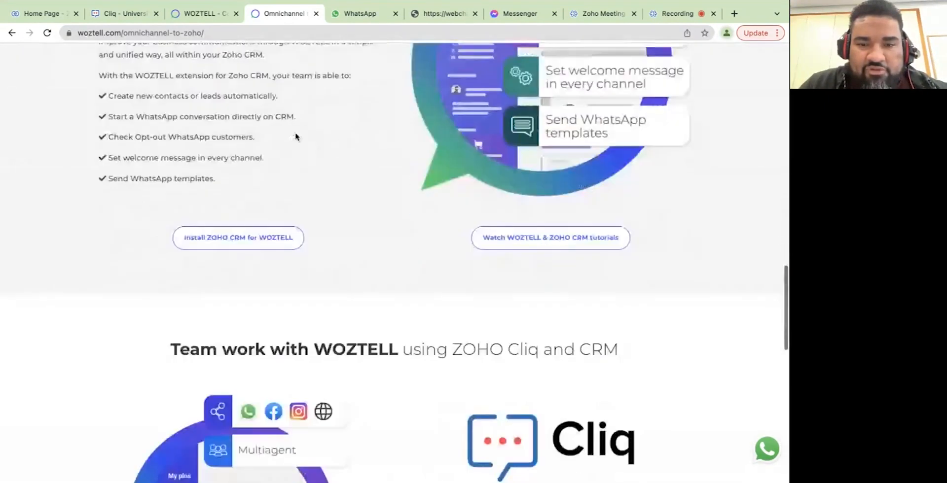
scroll(296, 136, down, 2)
scroll(295, 135, up, 2)
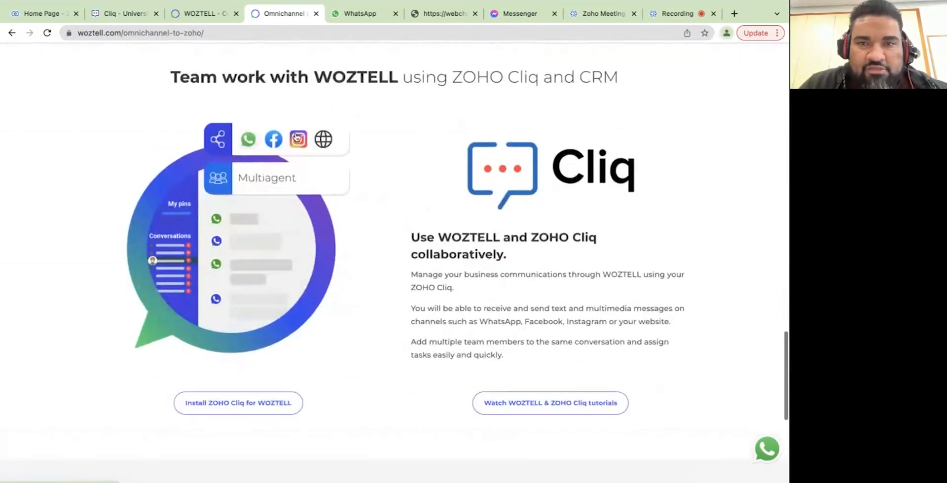
scroll(295, 136, down, 4)
scroll(296, 136, down, 3)
scroll(296, 135, up, 2)
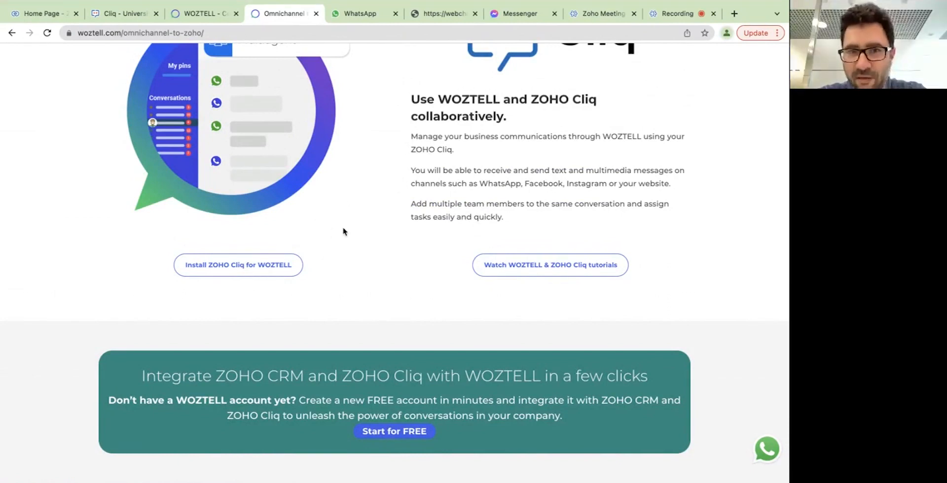
scroll(344, 231, up, 1)
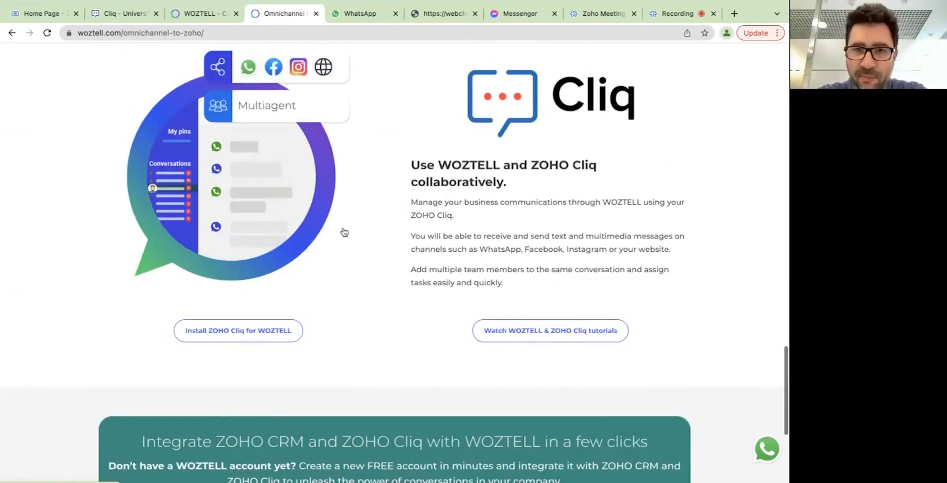
scroll(344, 232, up, 1)
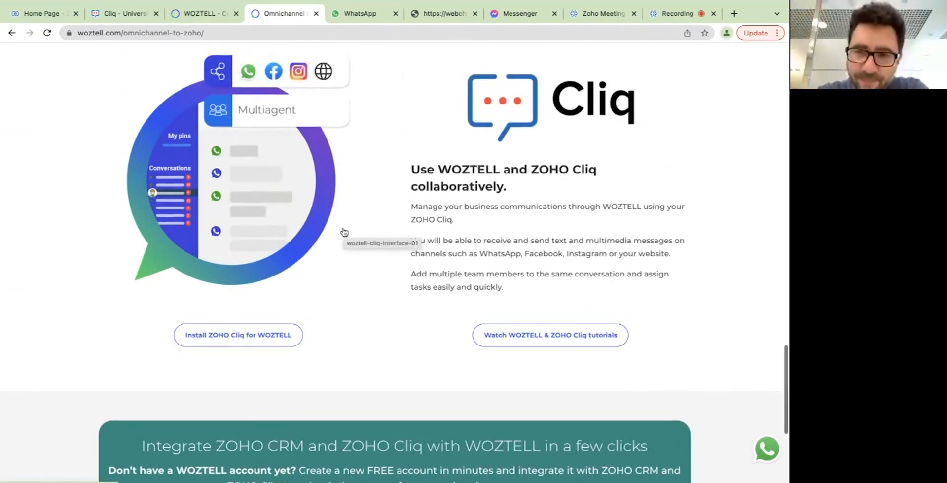
scroll(343, 232, up, 1)
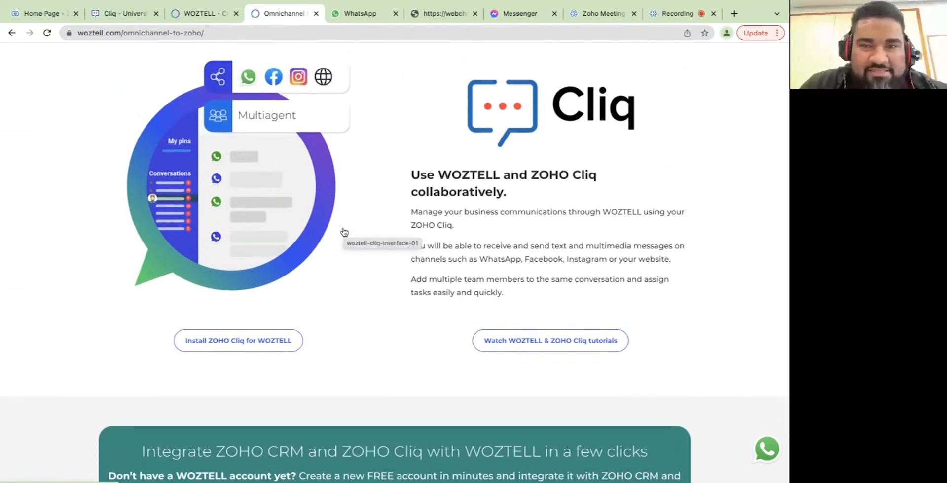
scroll(344, 232, up, 5)
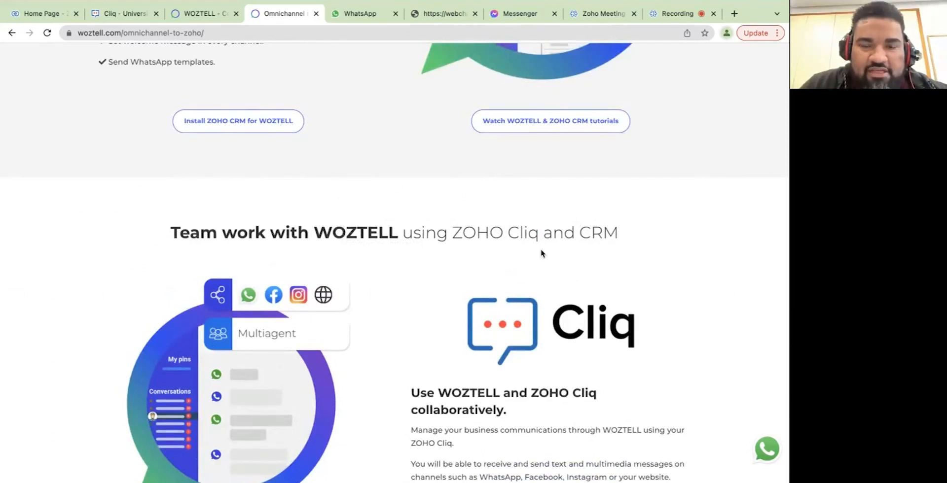
scroll(478, 262, up, 5)
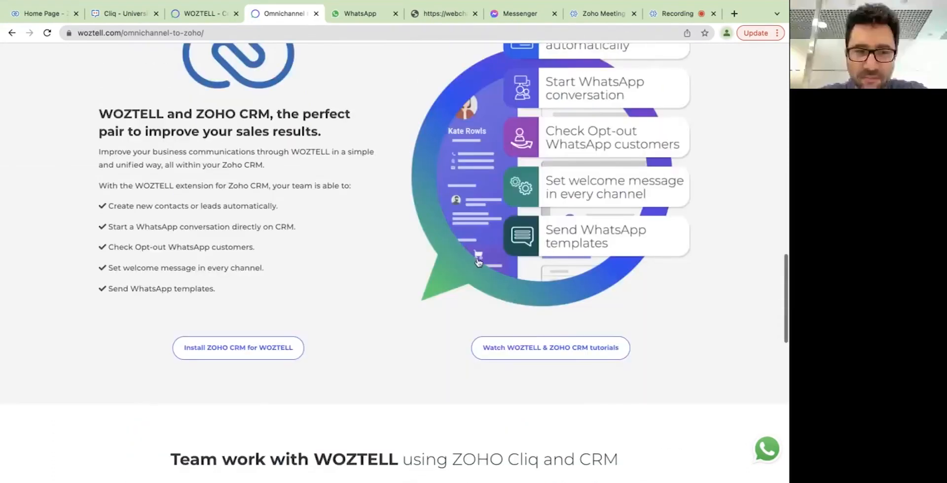
scroll(477, 262, up, 8)
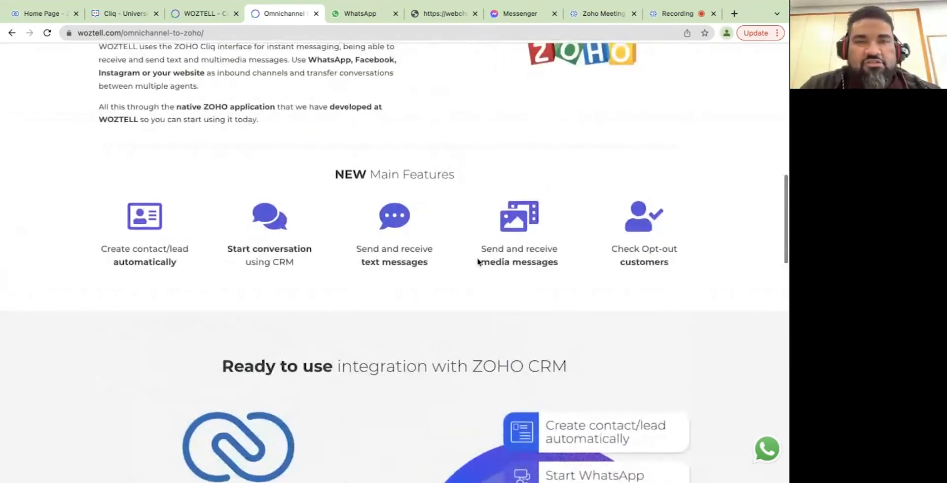
scroll(478, 262, up, 9)
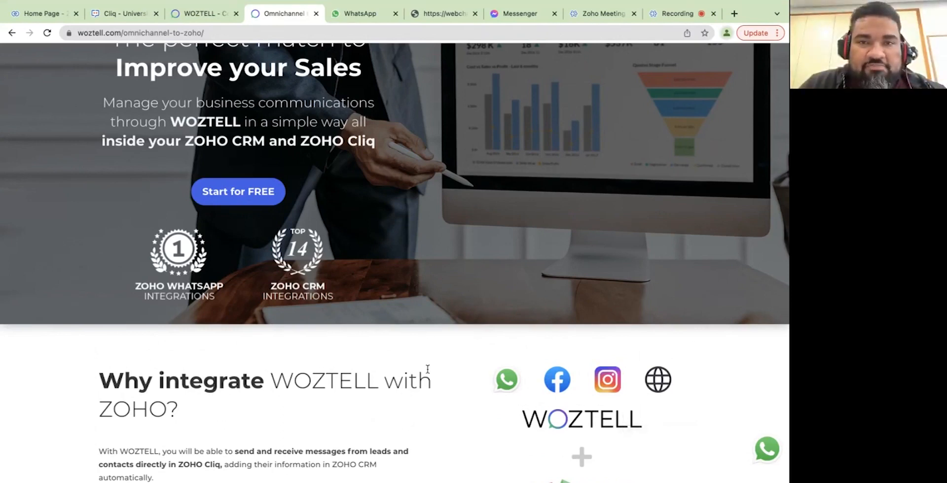
scroll(428, 369, up, 3)
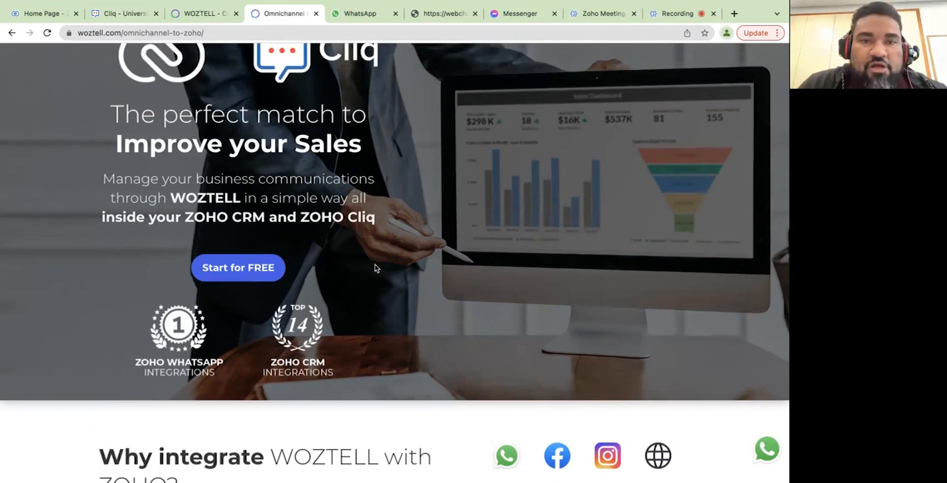
scroll(374, 268, up, 2)
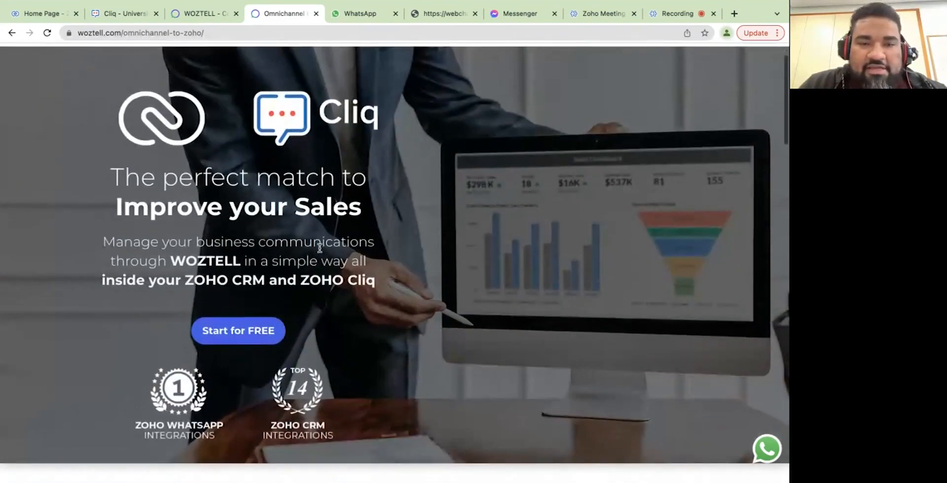
click(257, 334)
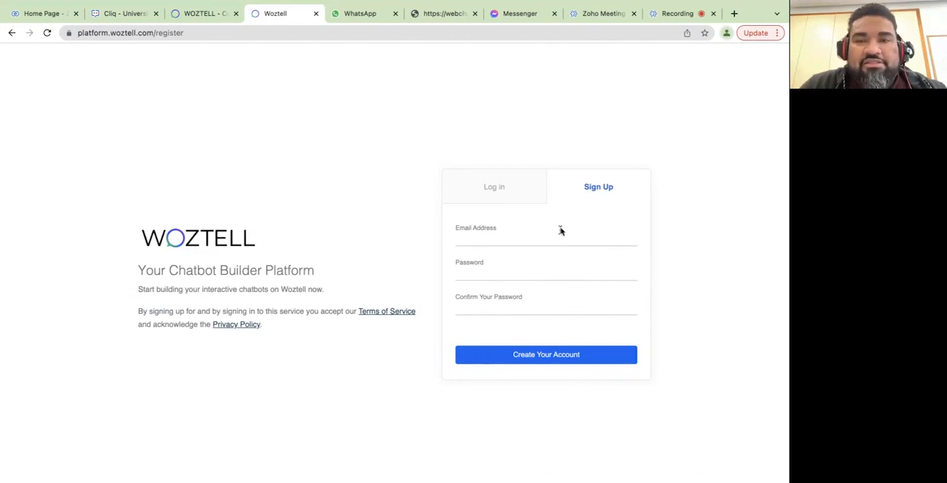
drag(457, 227, 503, 233)
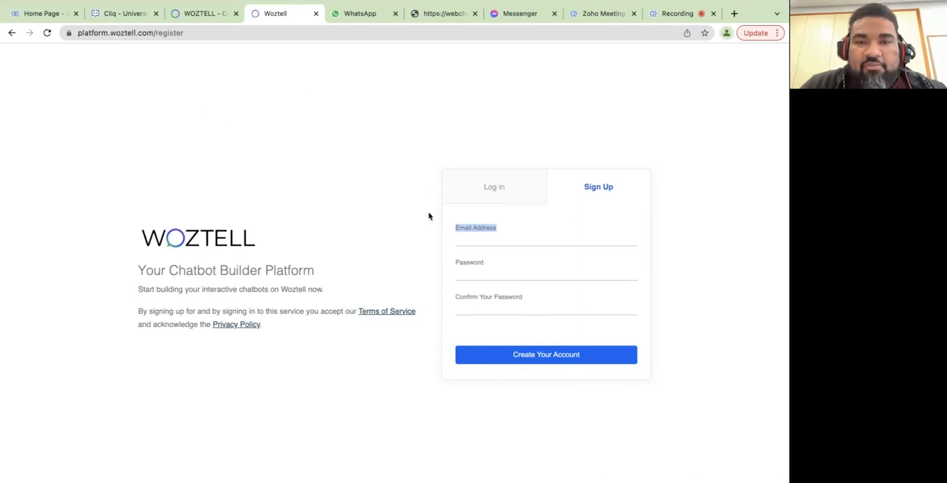
Log into WOZTELL with the saved account e-mail and password.
click(495, 186)
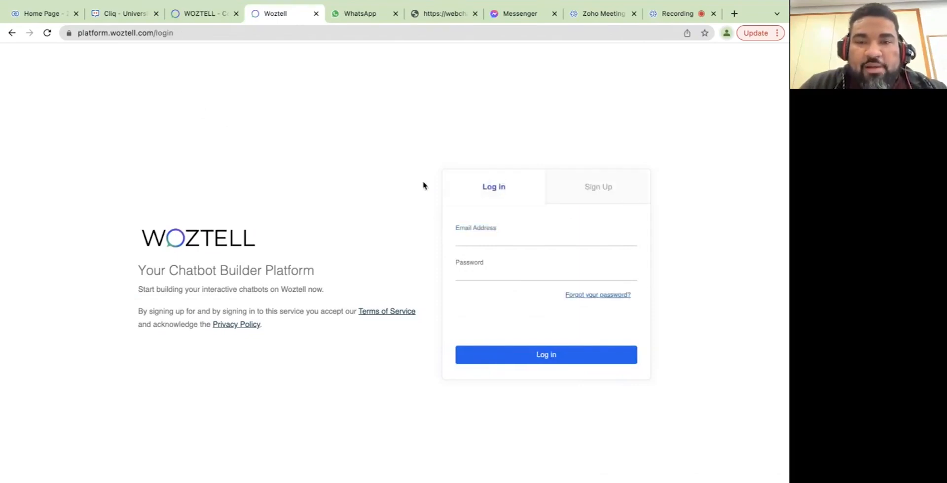
click(479, 238)
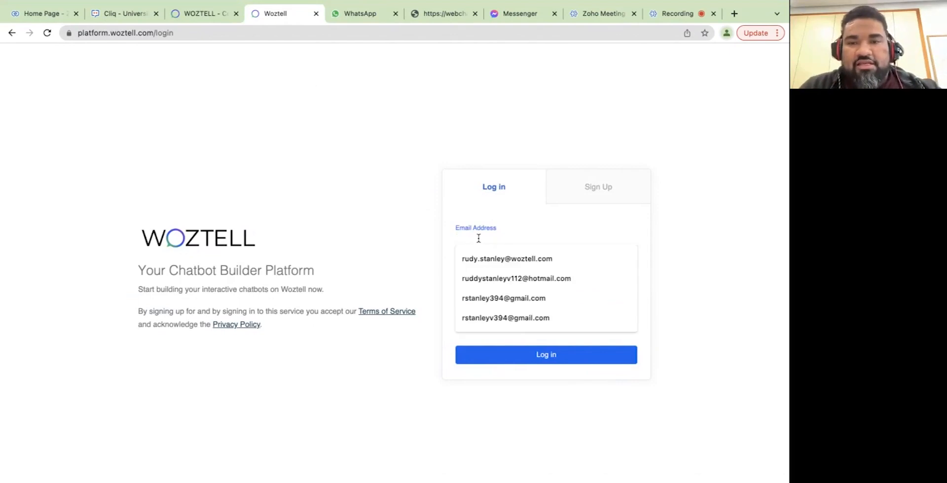
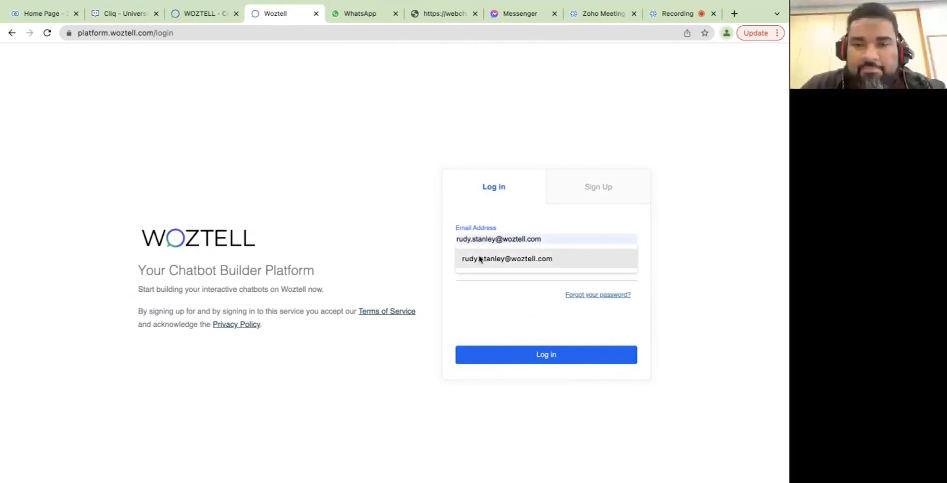
click(474, 258)
click(477, 272)
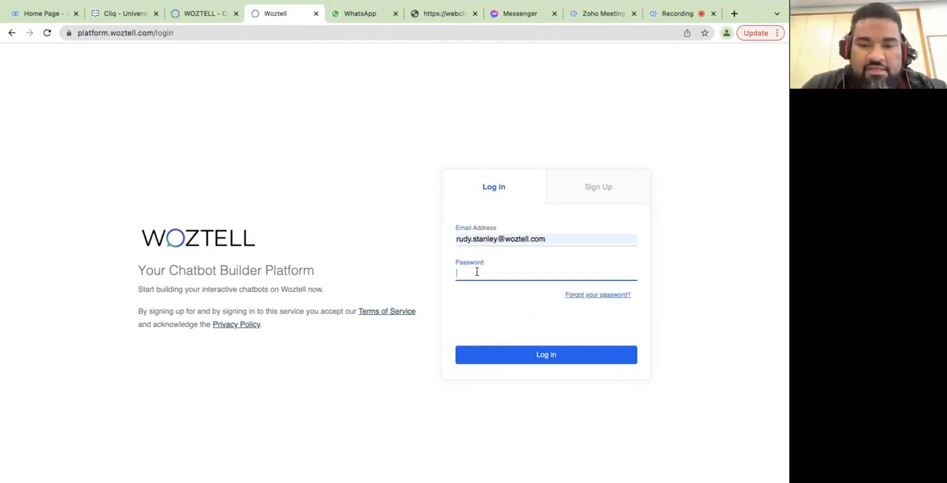
text(**************)
key(Return)
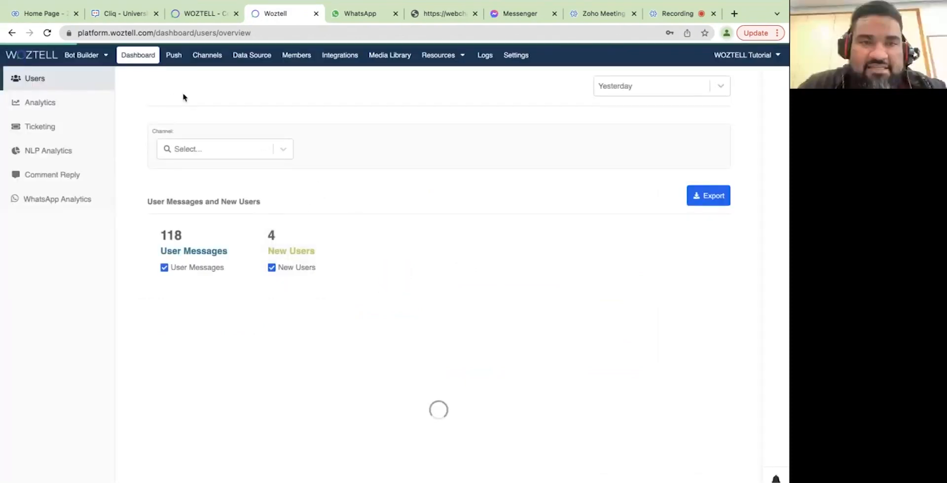
Open the Channels list from the top bar, then switch to the woztell.com website tab.
click(207, 55)
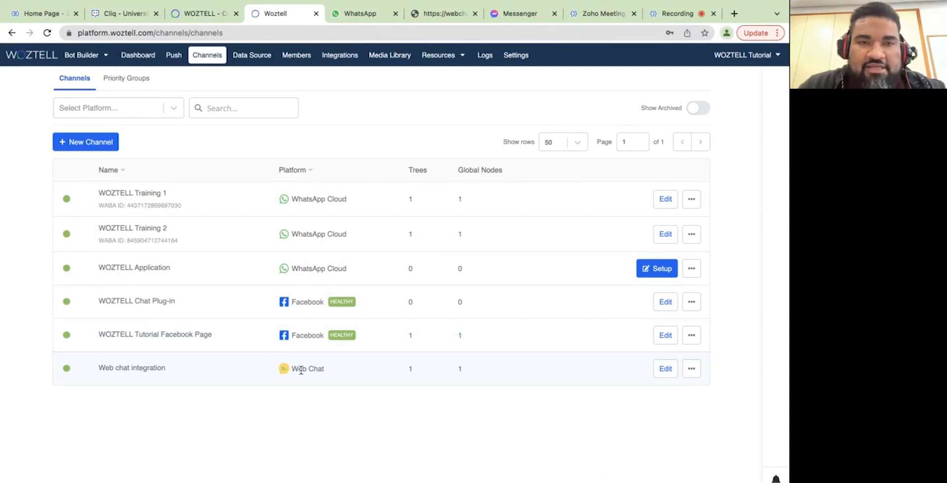
click(208, 14)
click(277, 14)
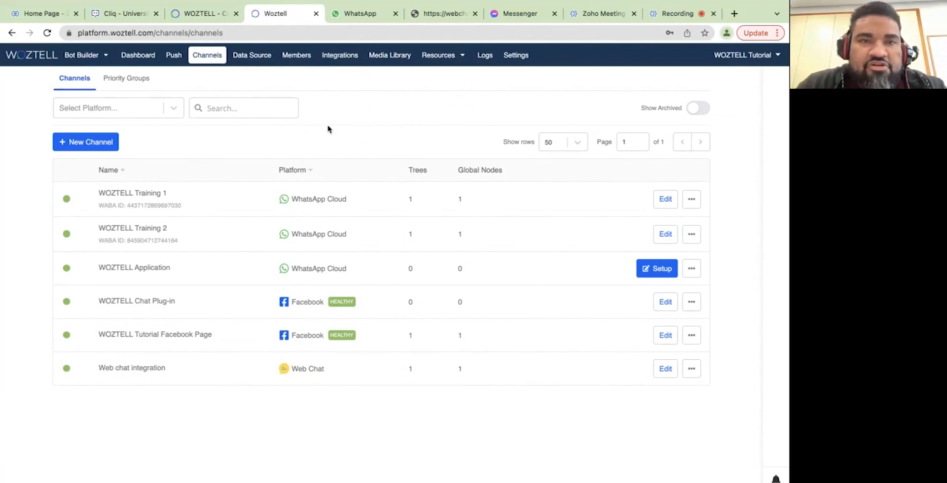
click(202, 19)
Navigate to the woztell.com Omnichannel to Zoho page.
click(12, 33)
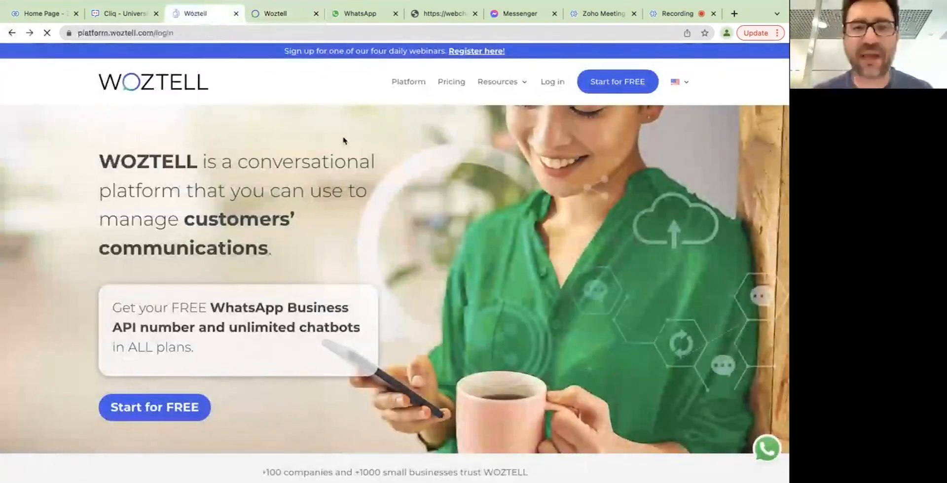
click(9, 33)
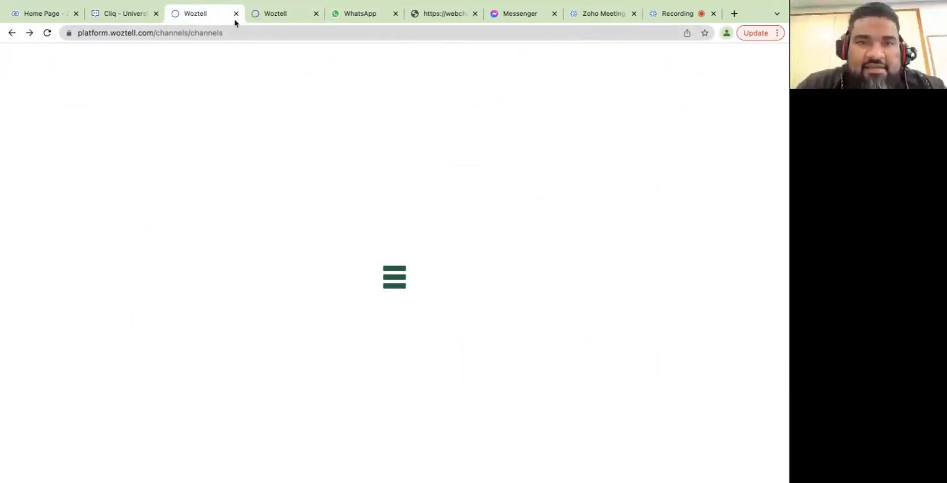
click(234, 31)
text(wo)
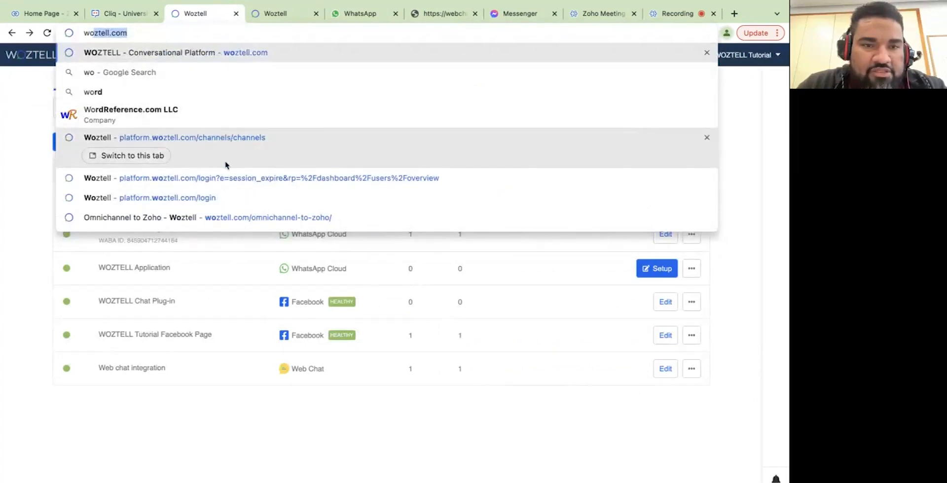
click(234, 217)
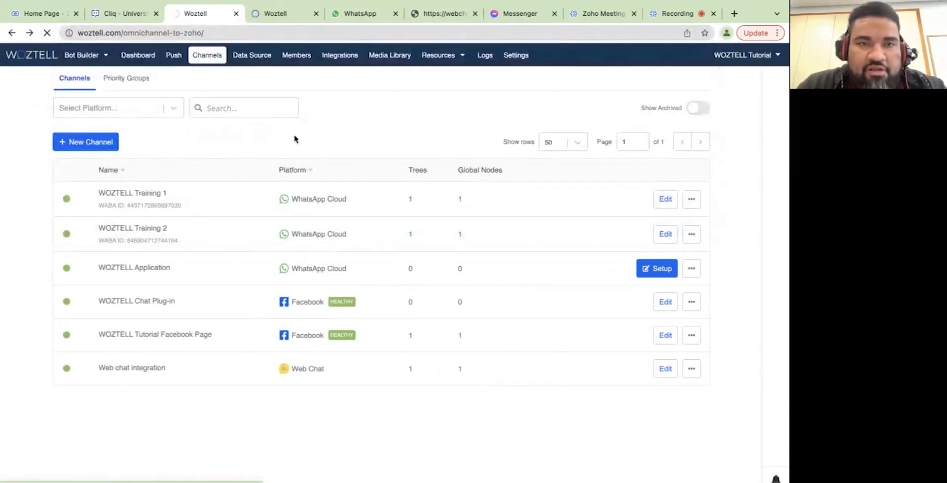
Scroll down and launch 'Install ZOHO Cliq for WOZTELL'.
scroll(349, 259, down, 1)
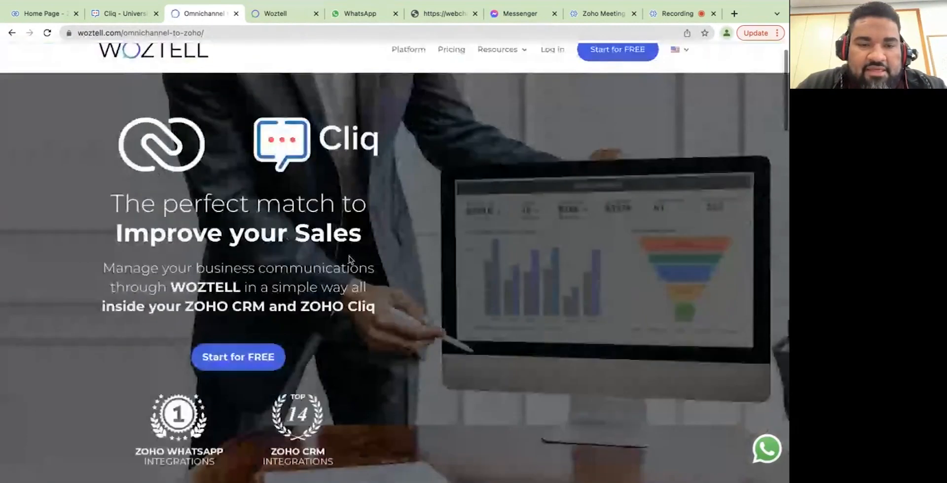
scroll(349, 259, down, 15)
scroll(350, 260, down, 8)
scroll(349, 260, up, 2)
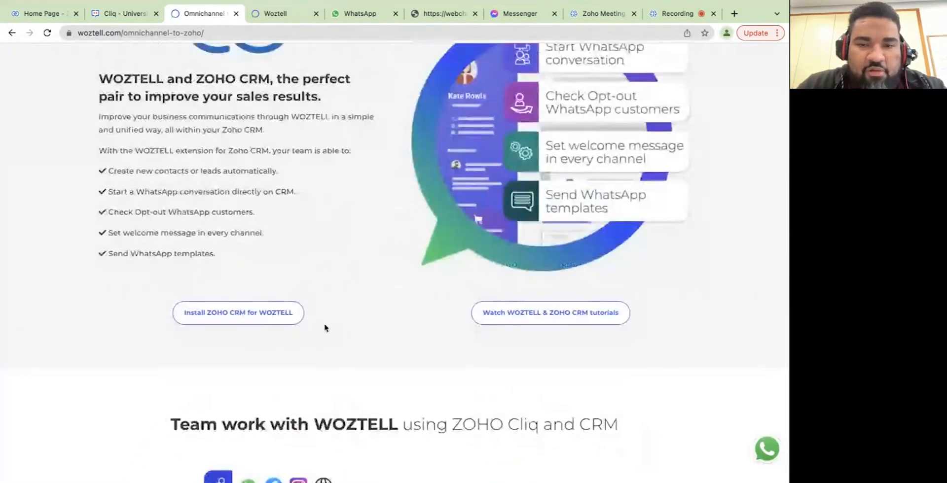
scroll(325, 328, down, 5)
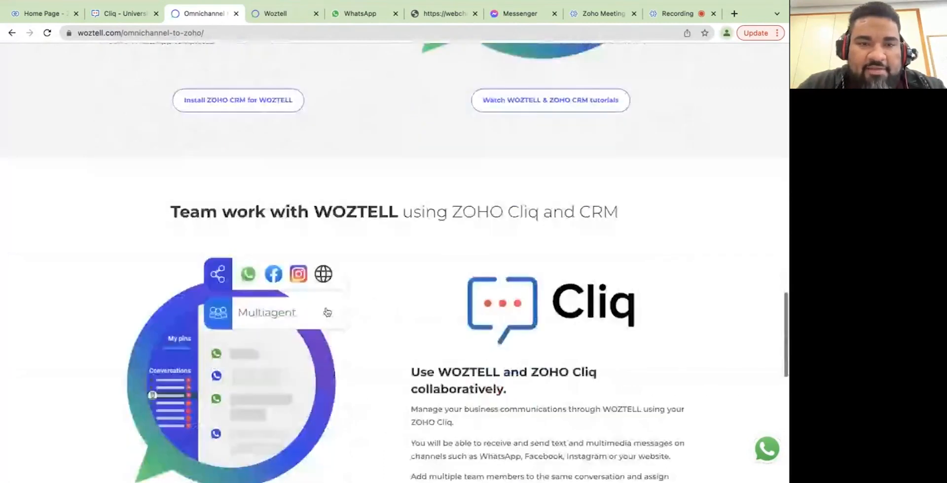
scroll(327, 313, down, 7)
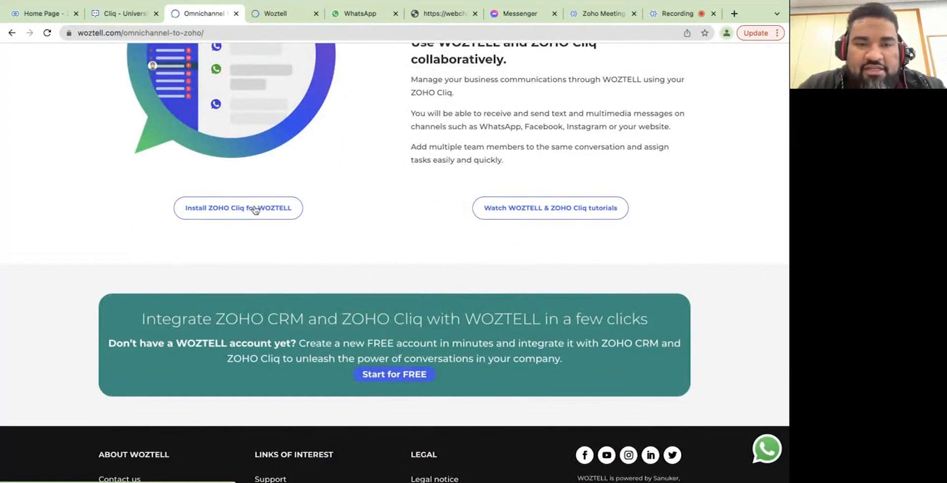
click(255, 210)
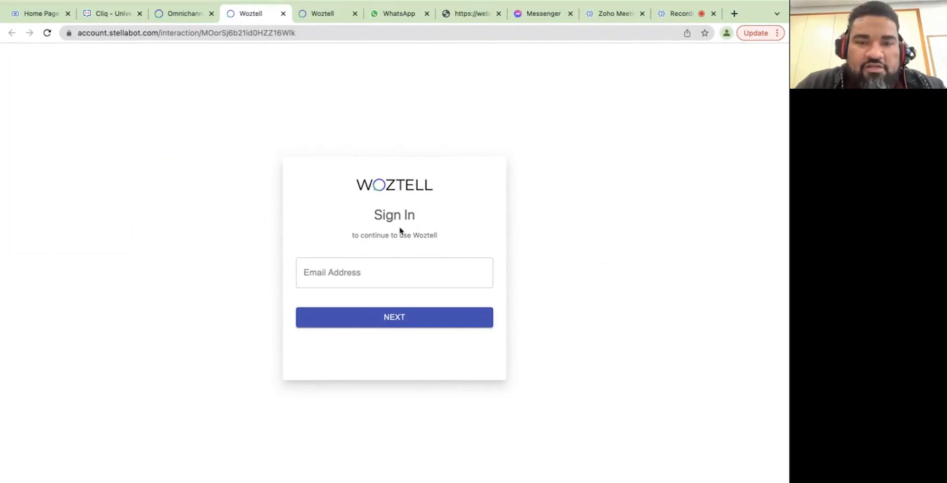
Sign in to WOZTELL with the account e-mail and password, declining to save the password.
click(332, 280)
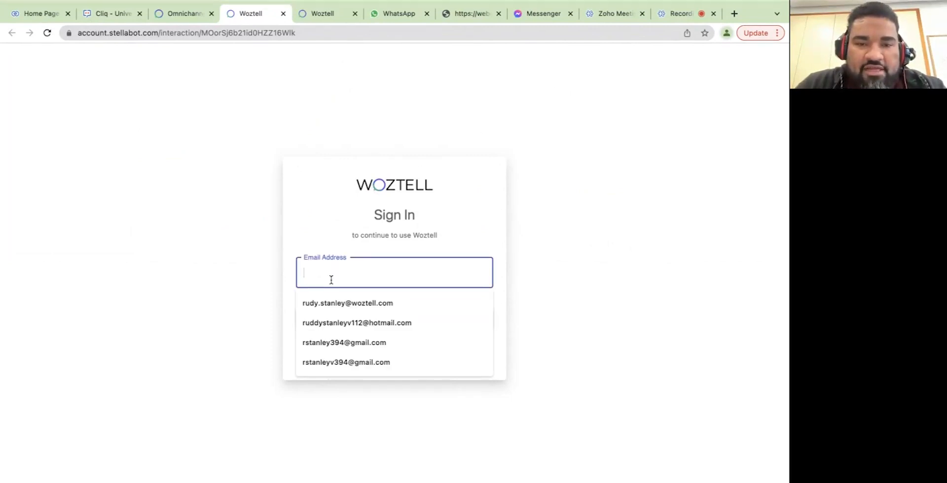
click(346, 303)
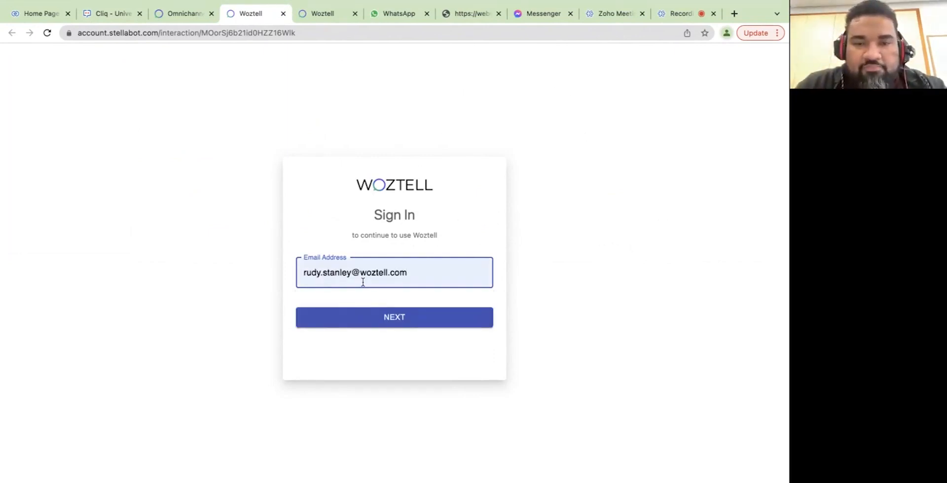
click(401, 320)
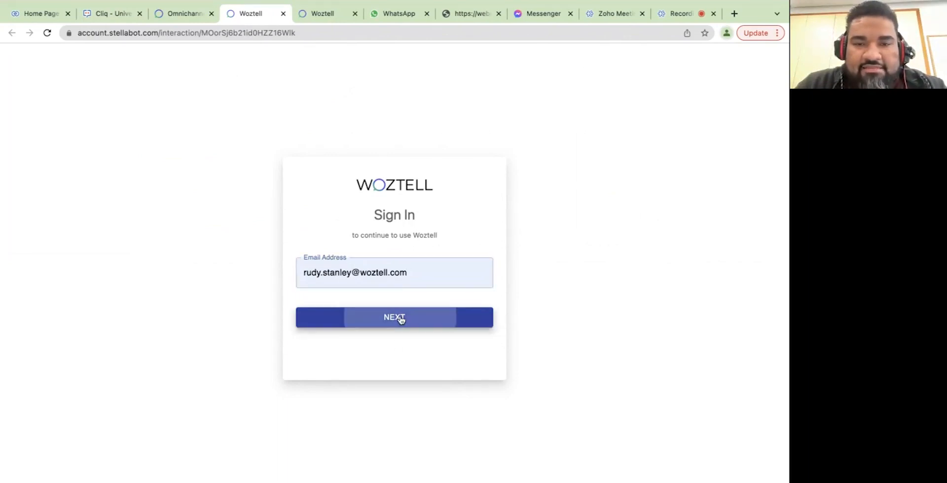
click(375, 276)
text(•)
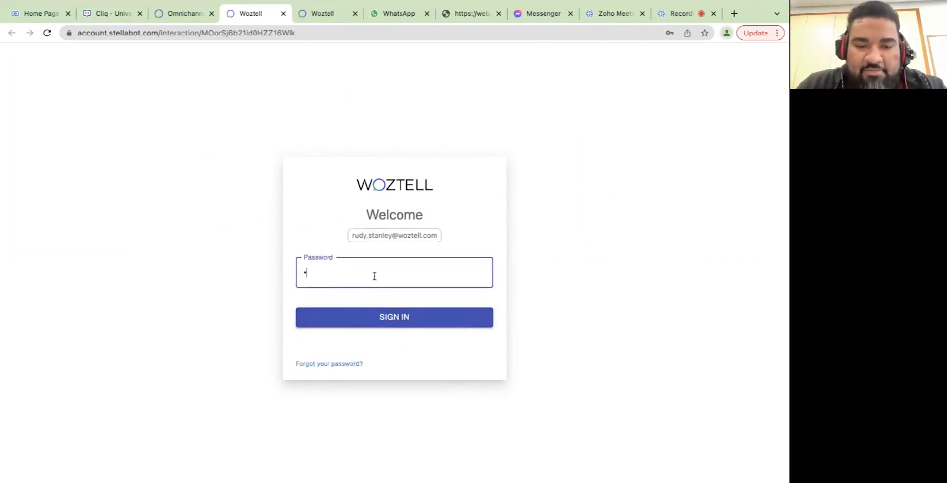
text(••••••••••••)
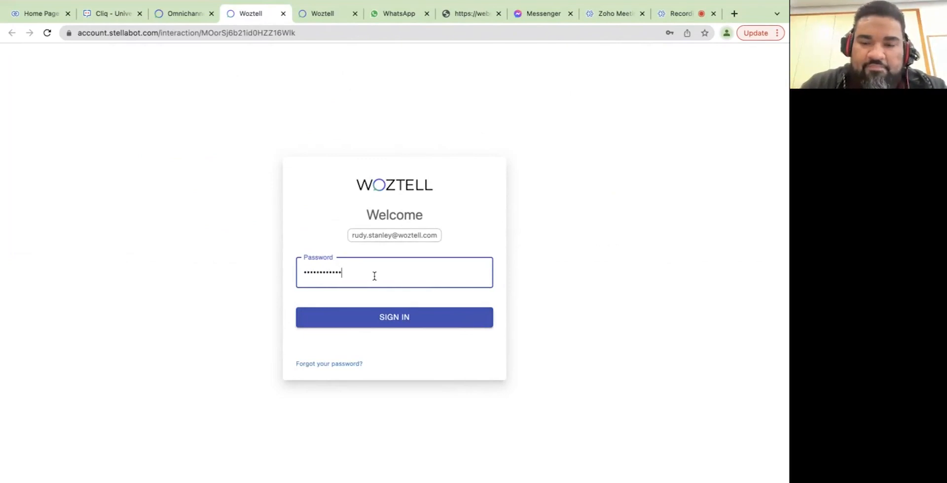
key(Return)
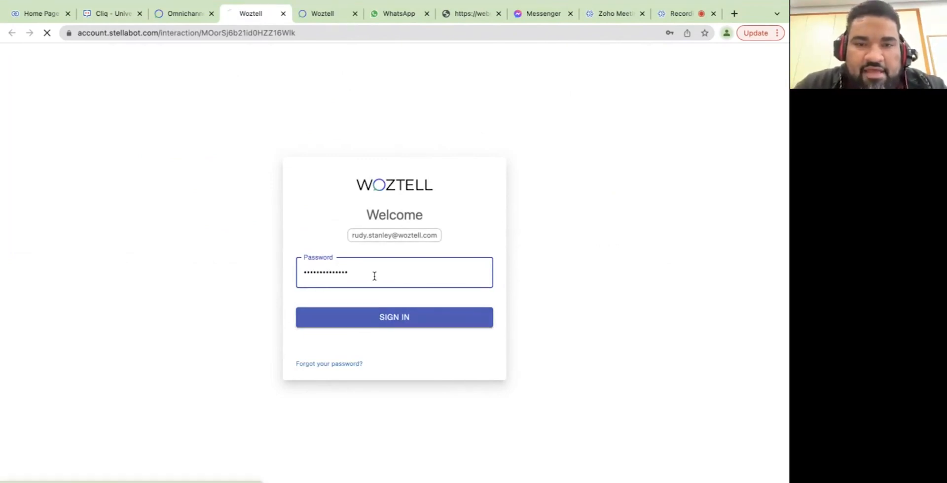
click(646, 187)
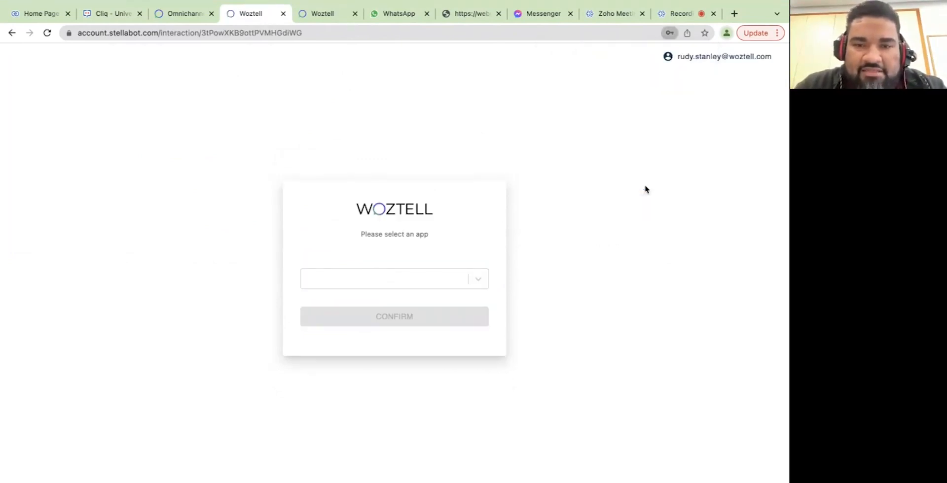
Select WOZTELL Tutorial as the app to connect and confirm it.
click(461, 286)
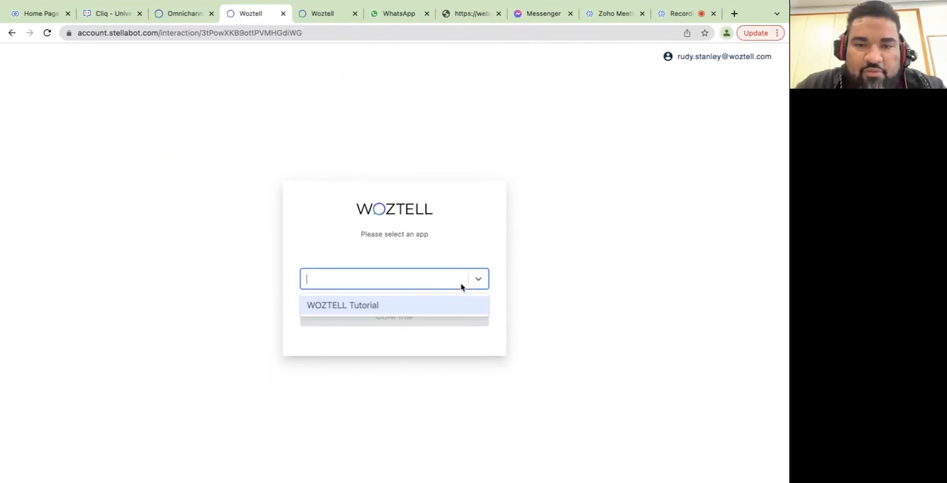
click(399, 308)
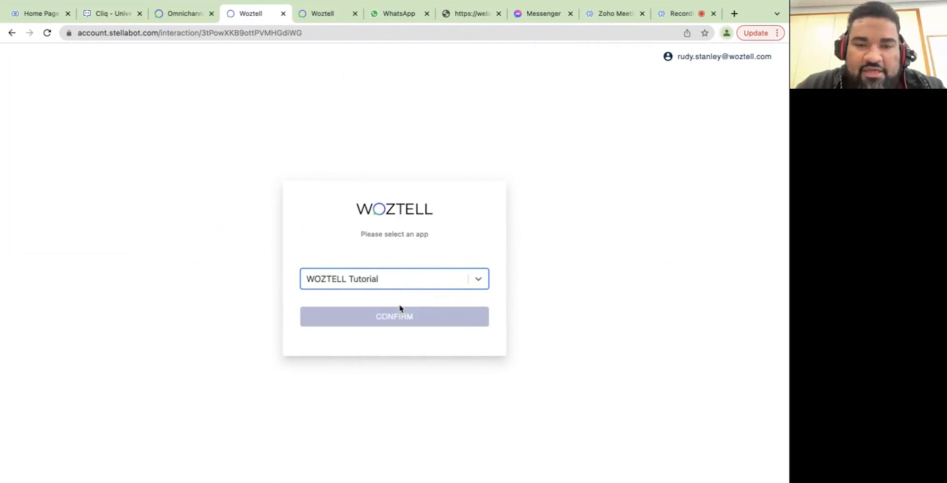
click(473, 280)
click(435, 256)
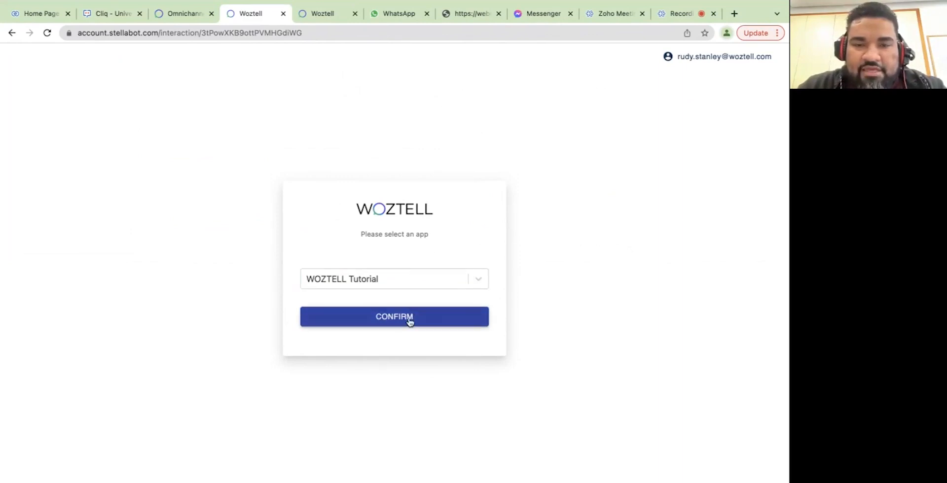
click(466, 282)
click(460, 255)
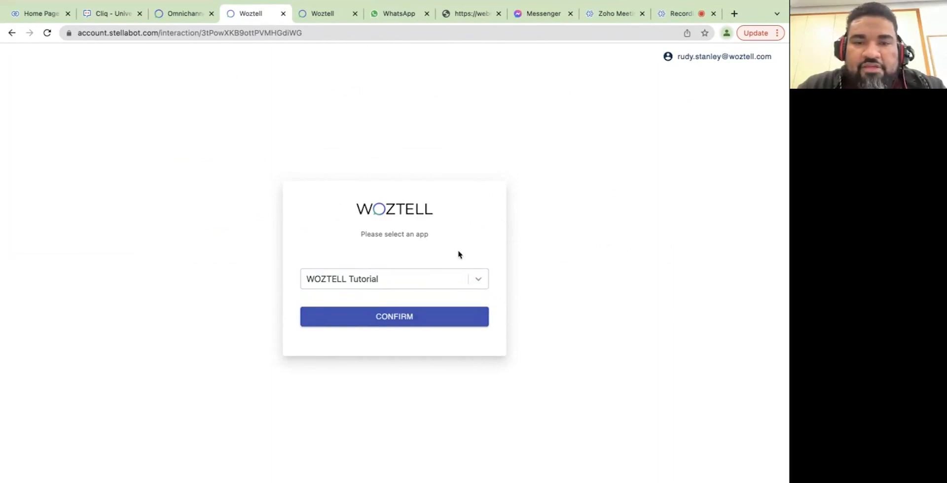
click(449, 280)
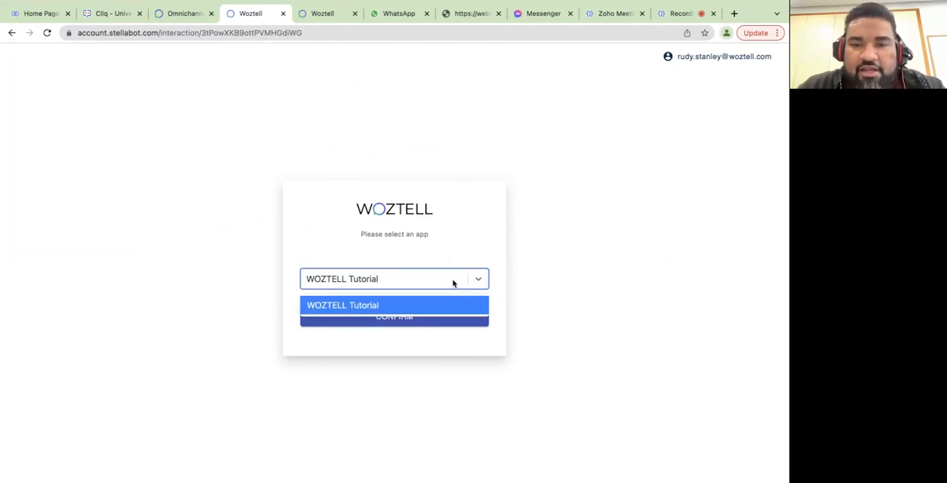
click(449, 261)
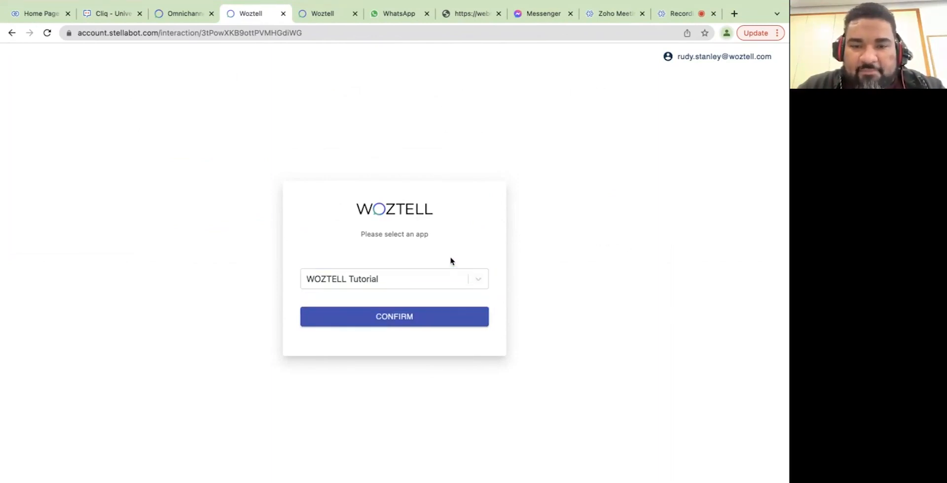
click(428, 317)
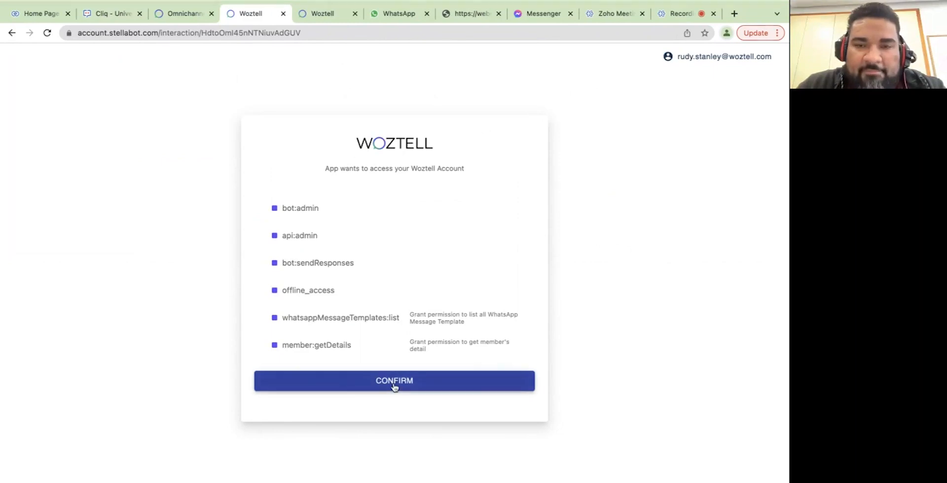
Grant the WOZTELL Tutorial app its requested permissions, such as bot:admin and api:admin.
click(373, 377)
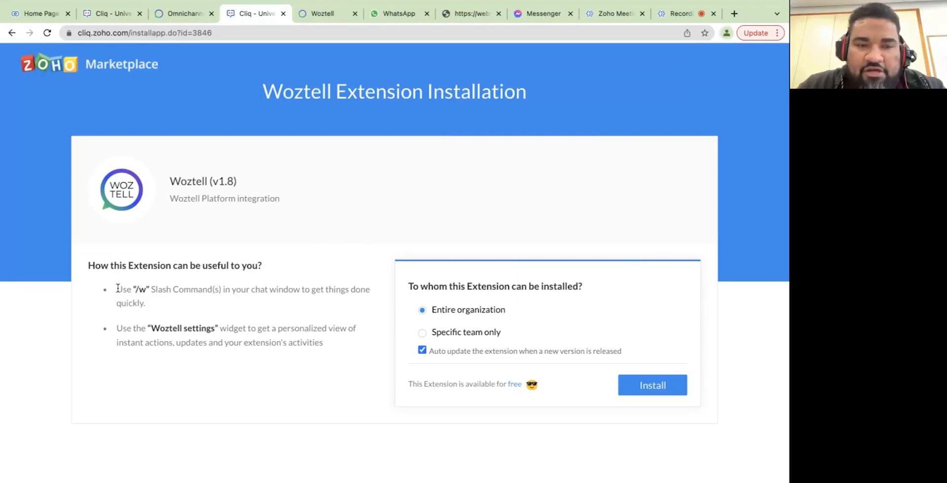
Install the Woztell v1.8 extension with 'Entire organization' selected.
drag(118, 288, 177, 302)
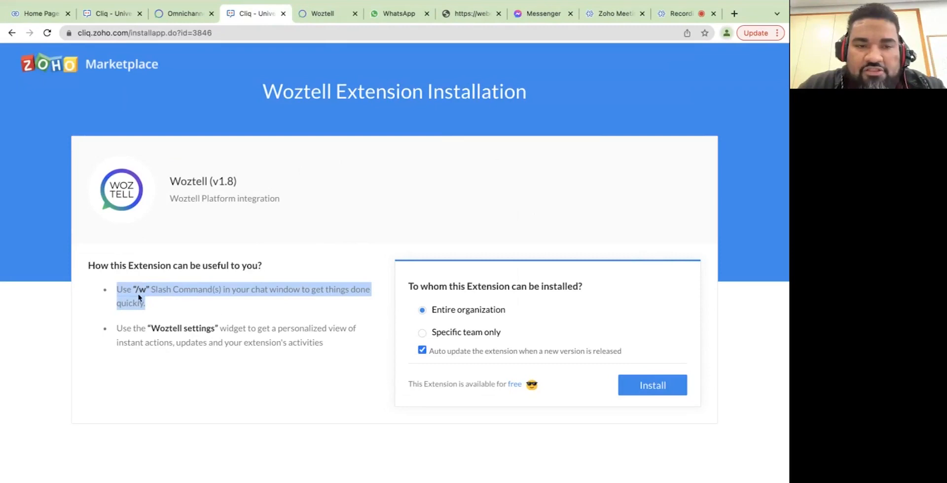
click(164, 302)
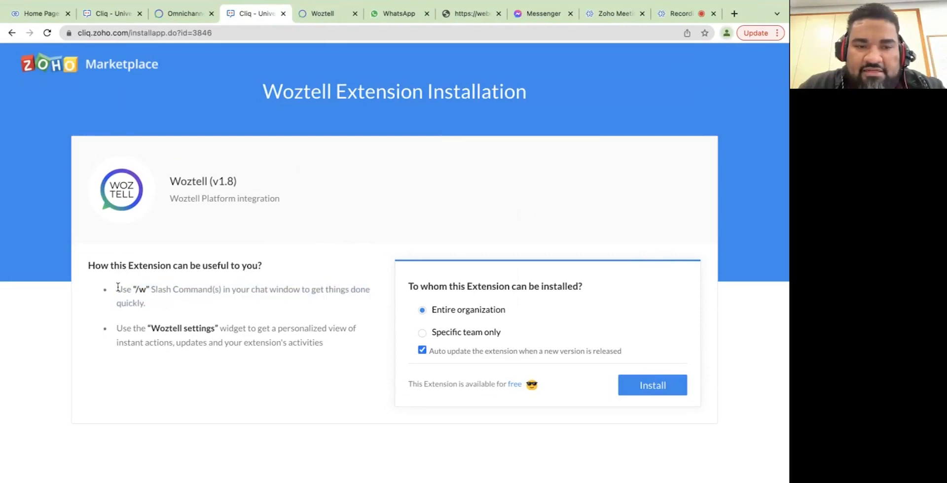
drag(118, 287, 164, 304)
click(169, 337)
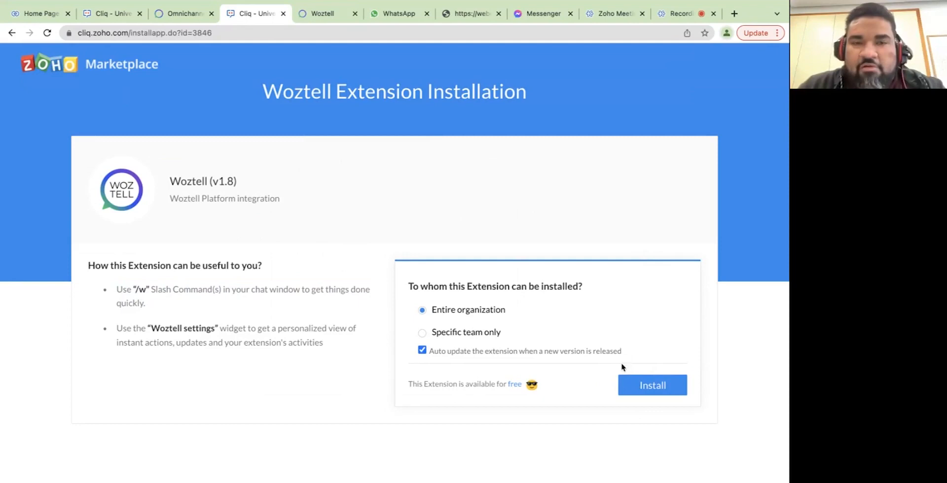
click(644, 389)
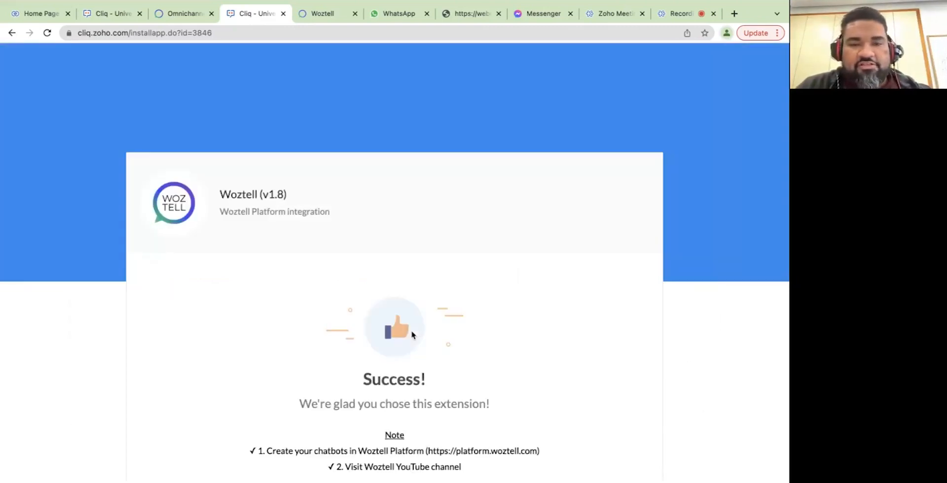
Scroll the Success page and continue with 'Take me to Cliq'.
scroll(452, 270, down, 3)
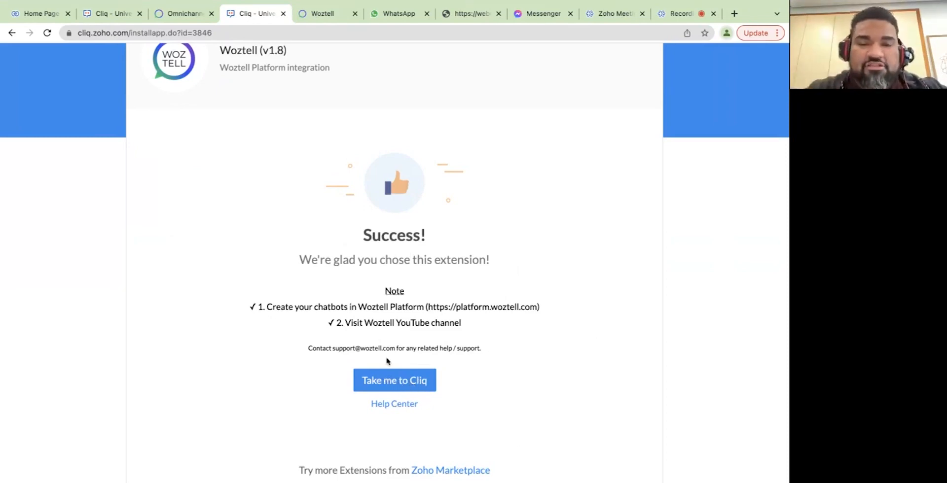
click(389, 382)
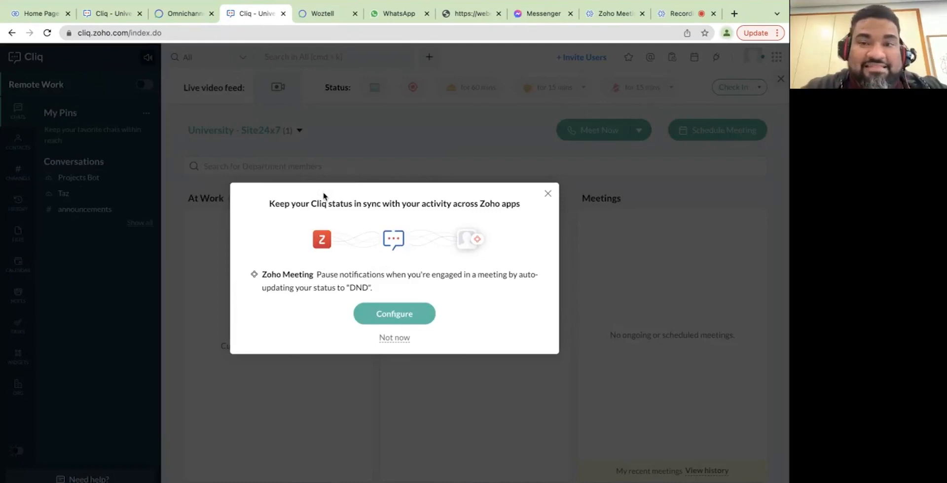
Close the 'Keep your Cliq status in sync' popup.
click(548, 193)
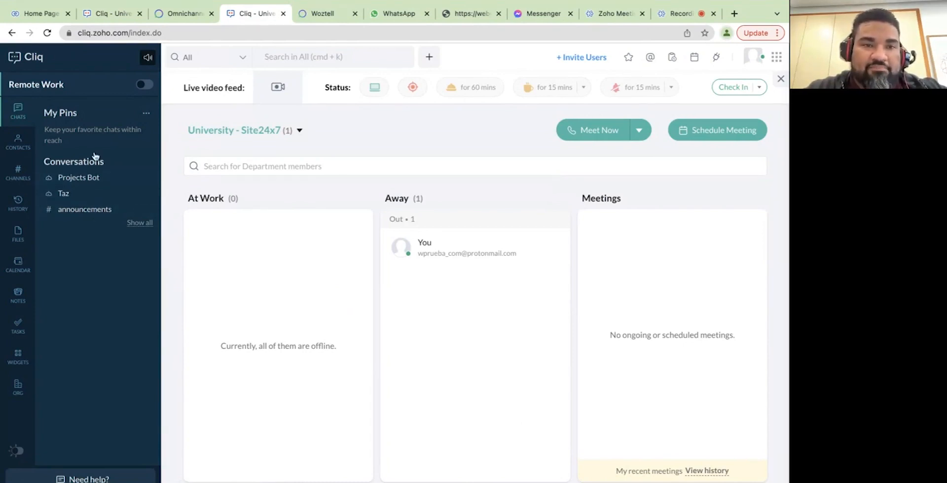
mouse_move(101, 217)
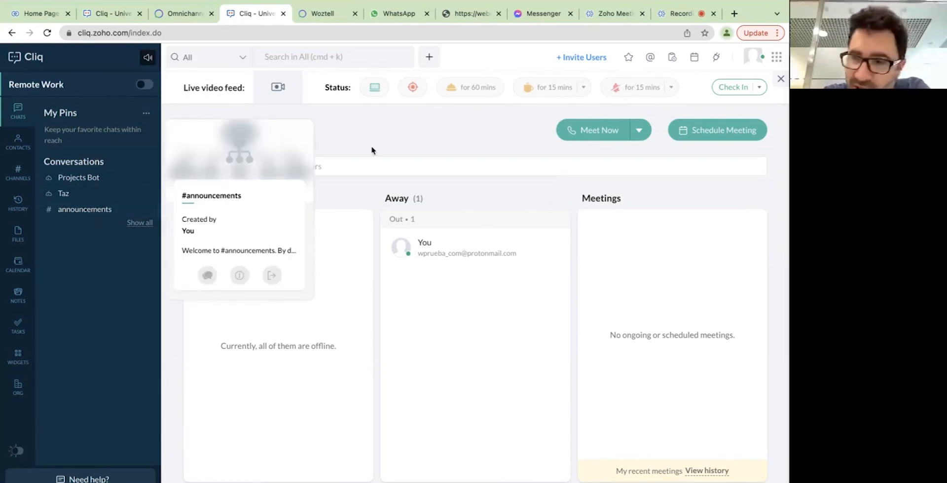
Open the Woztell settings widget and grant the extension all permissions.
click(11, 357)
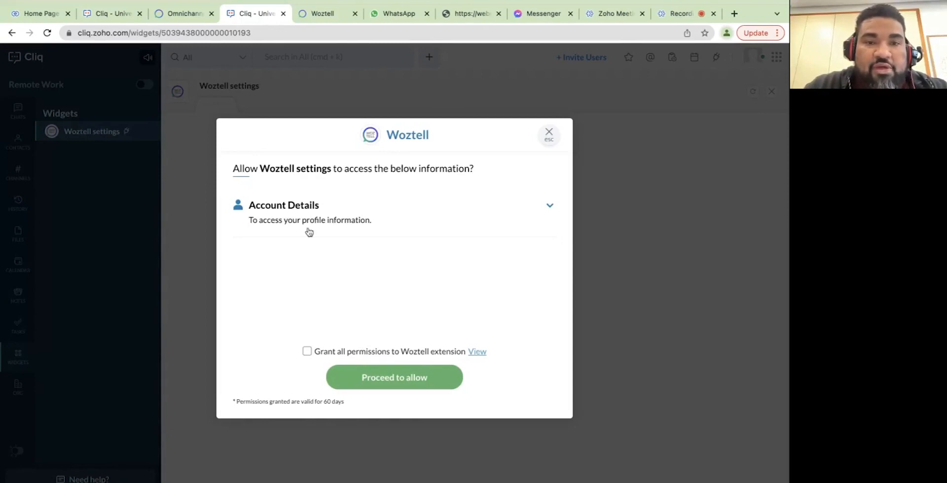
click(307, 351)
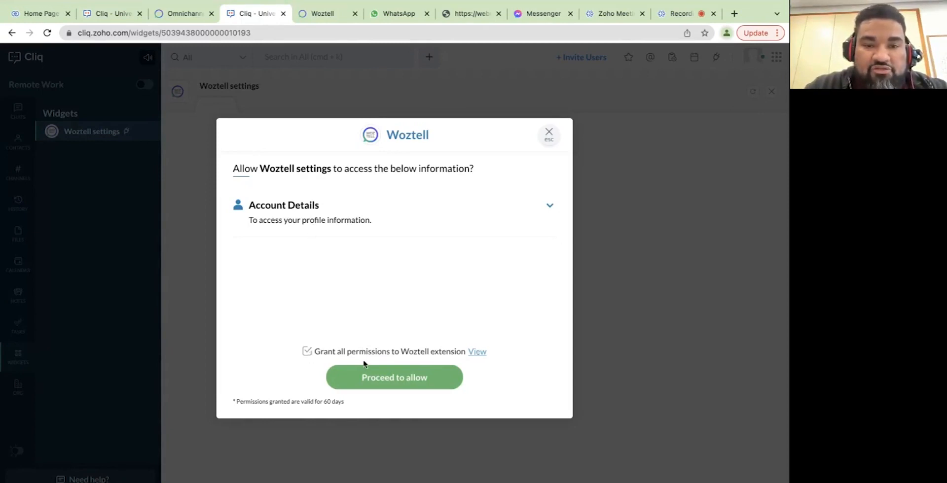
click(389, 381)
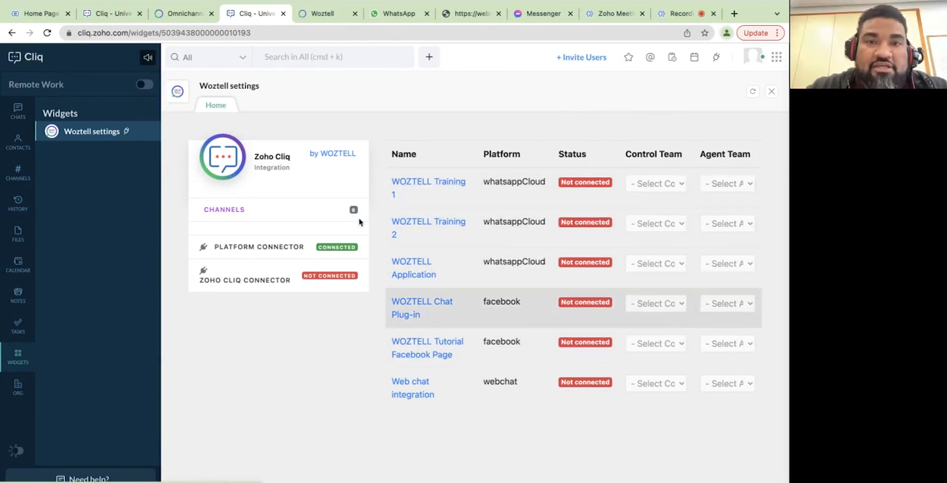
click(323, 14)
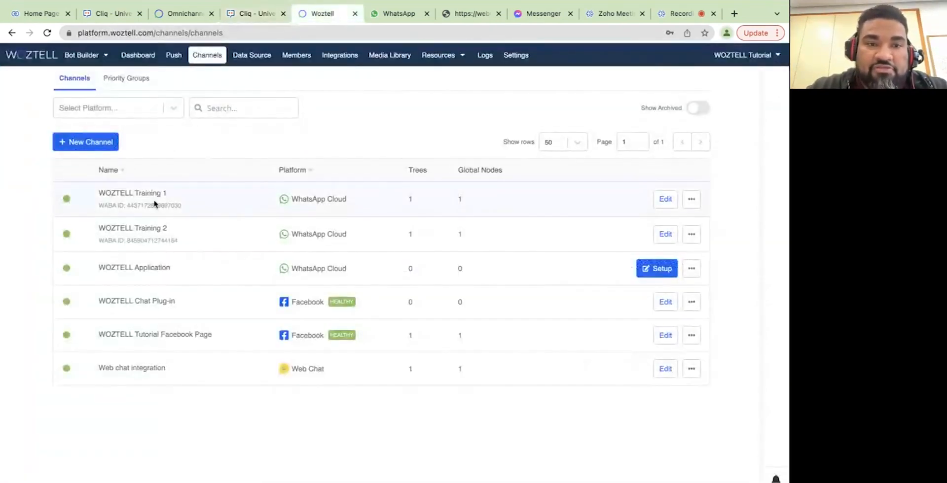
click(253, 11)
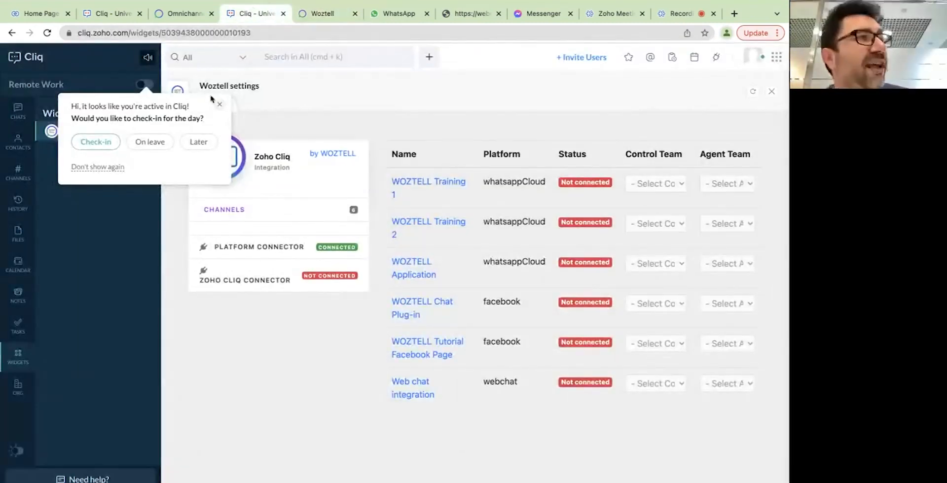
click(220, 105)
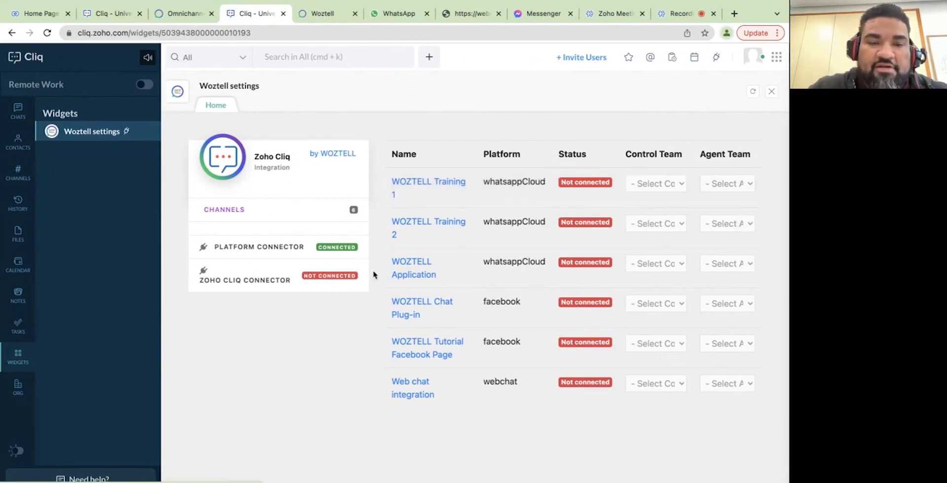
Connect the WOZTELL Training 1 channel and allow Cliq browser notifications.
click(581, 184)
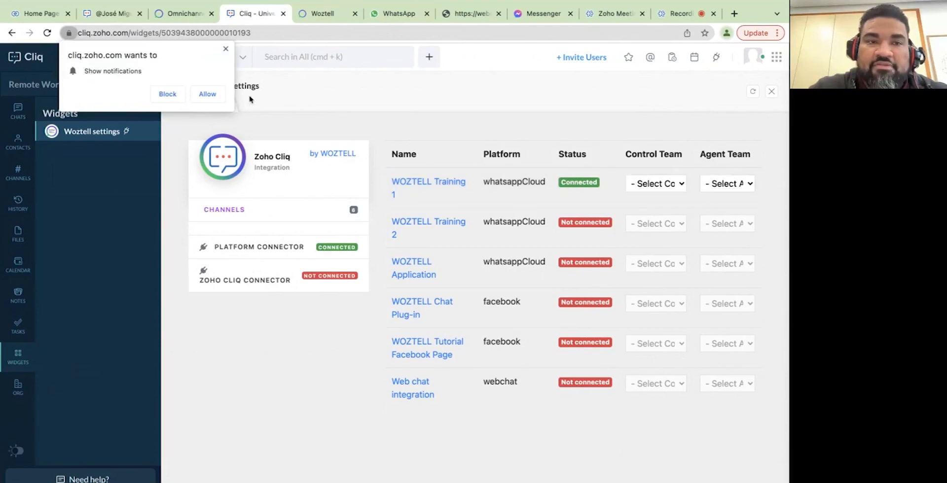
click(207, 95)
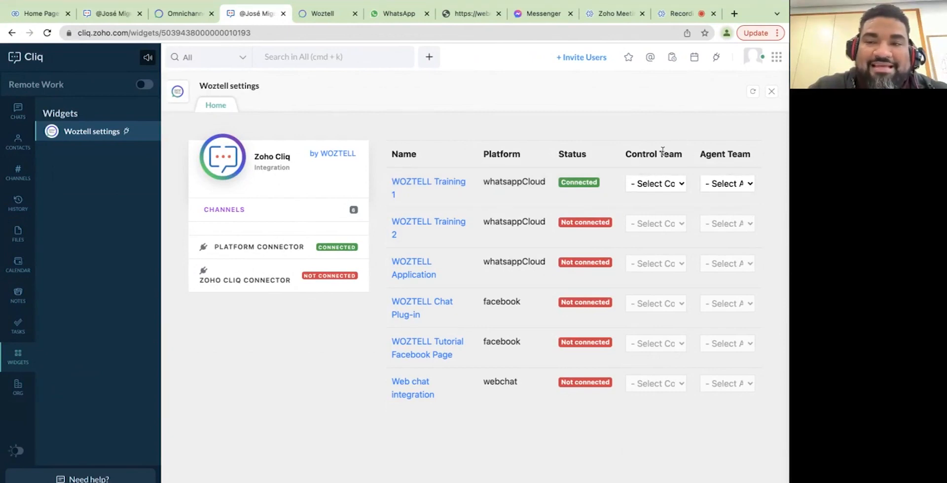
drag(626, 154, 689, 160)
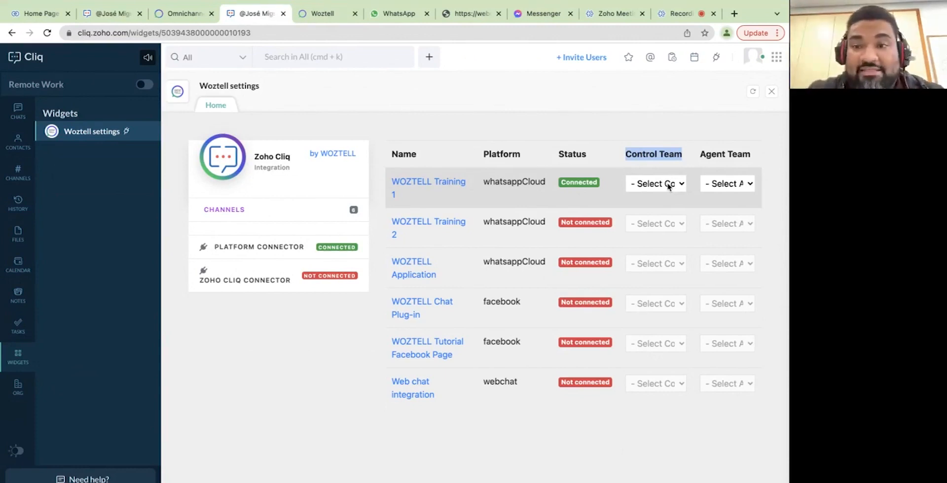
click(673, 185)
click(677, 185)
click(682, 188)
click(660, 206)
click(736, 184)
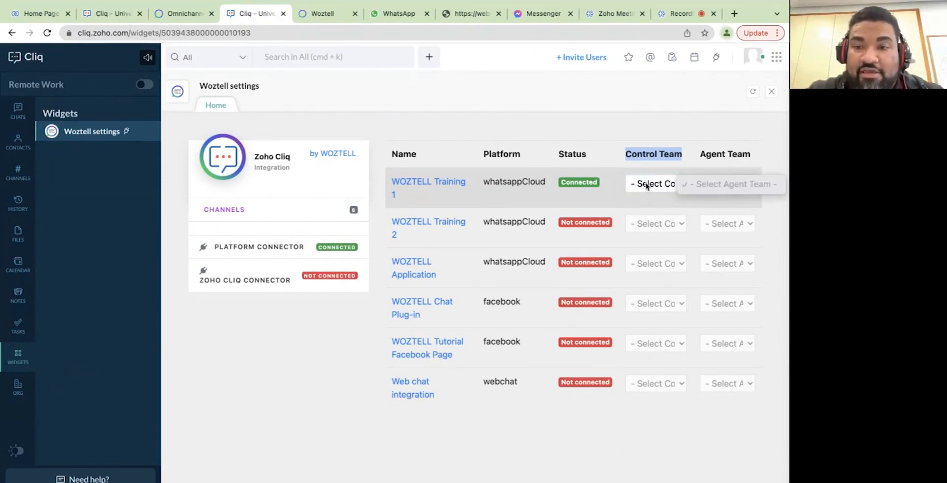
click(620, 217)
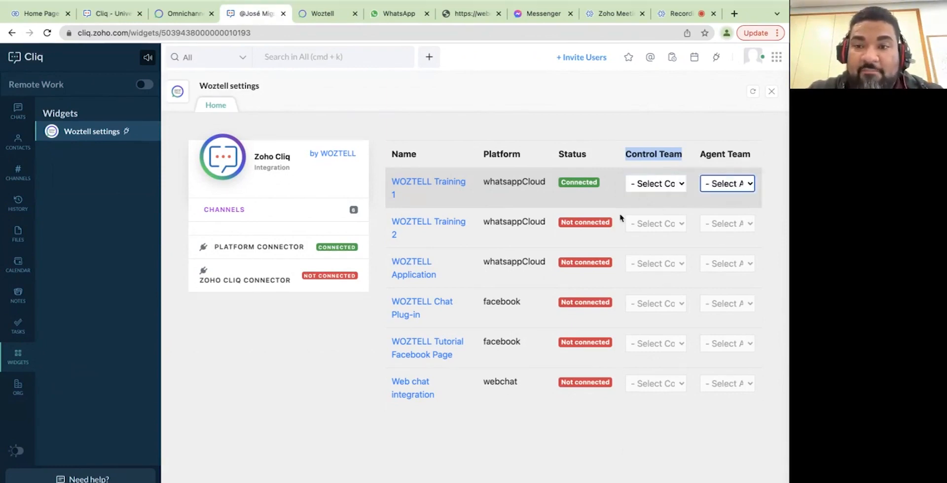
click(671, 185)
click(685, 186)
click(749, 185)
click(751, 186)
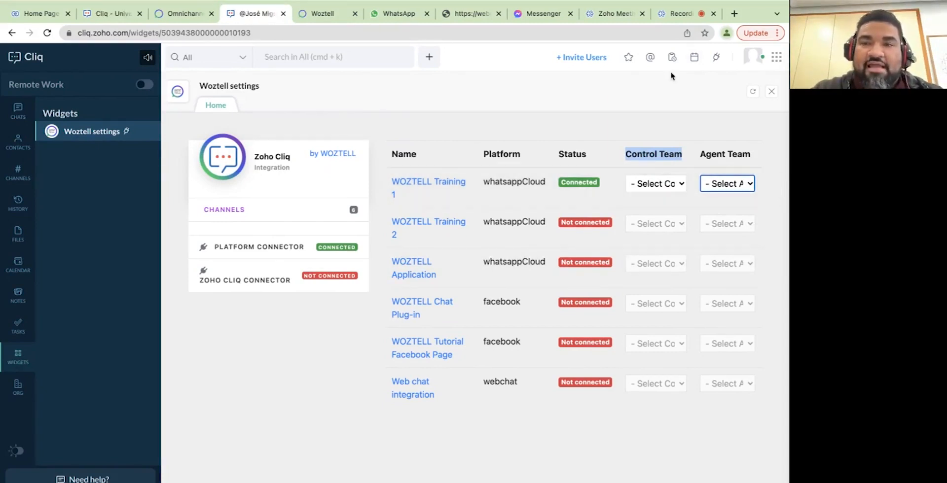
Open Zoho Cliq's Admin Panel in a new tab from the profile avatar menu.
click(774, 60)
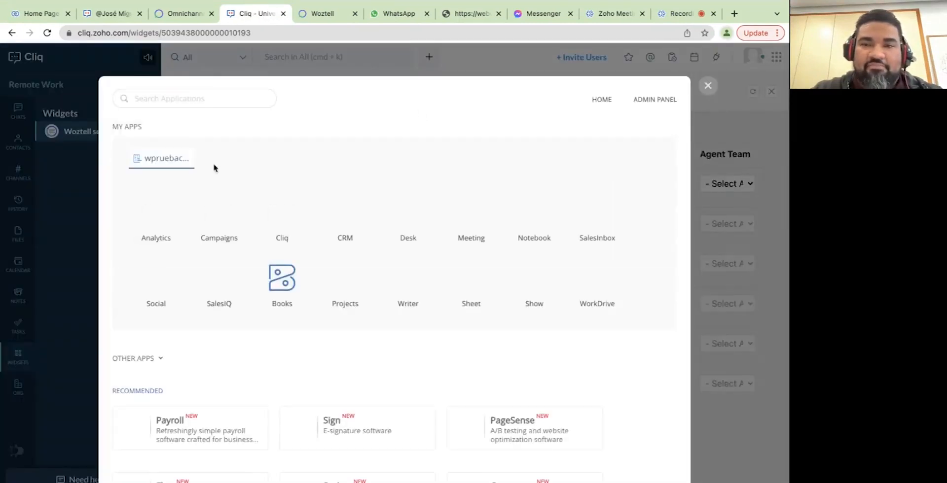
click(710, 87)
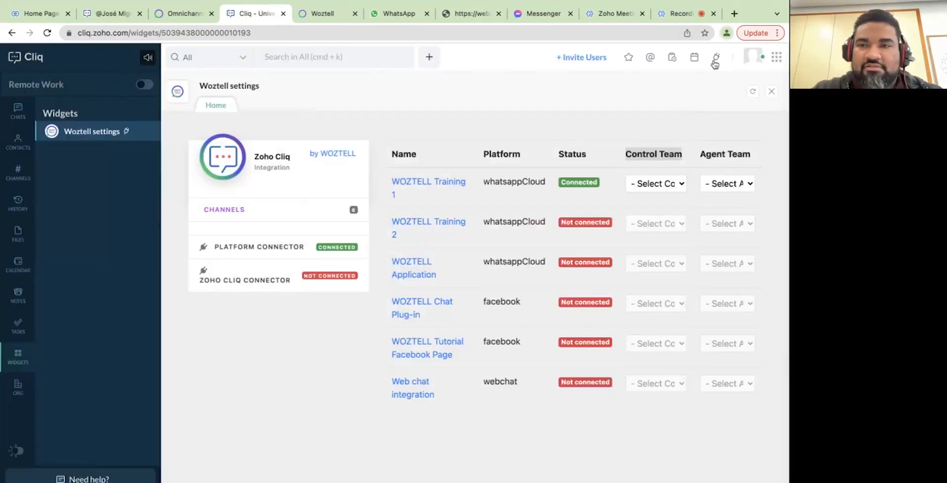
click(751, 58)
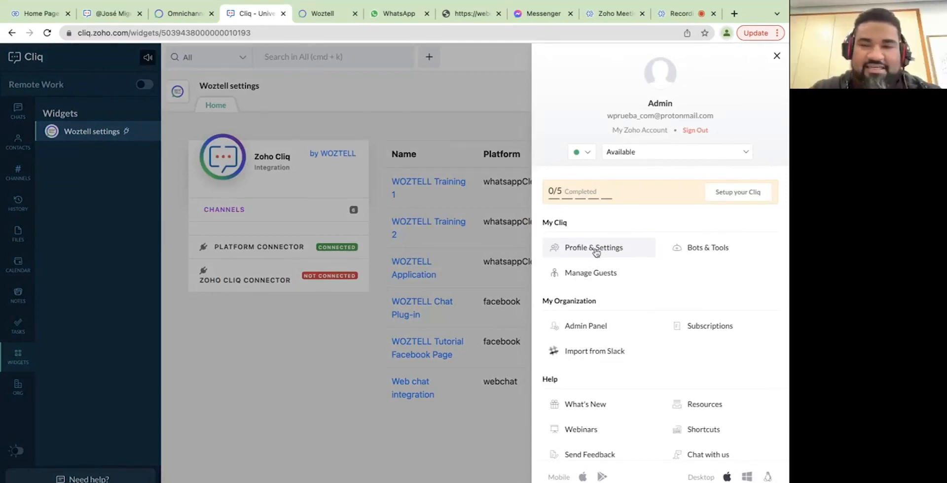
click(592, 326)
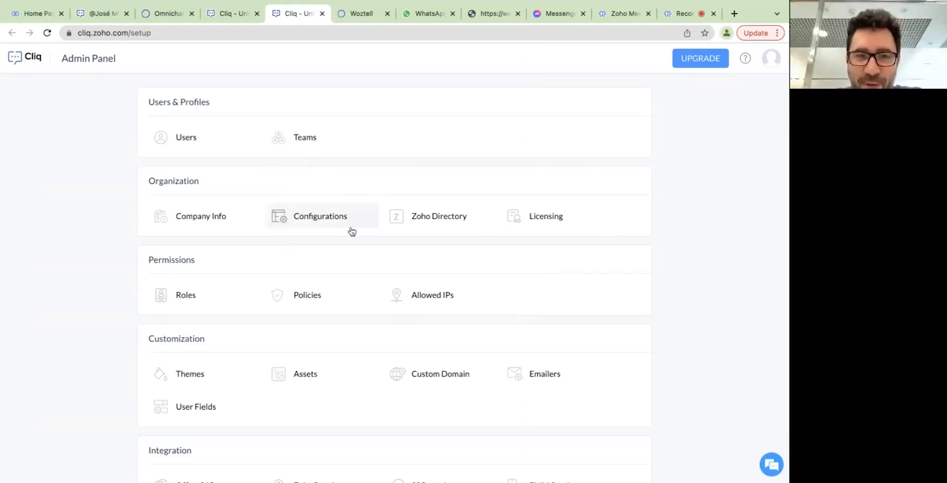
Check the Admin user's details in the Users list, then return to the Woztell settings tab.
click(196, 142)
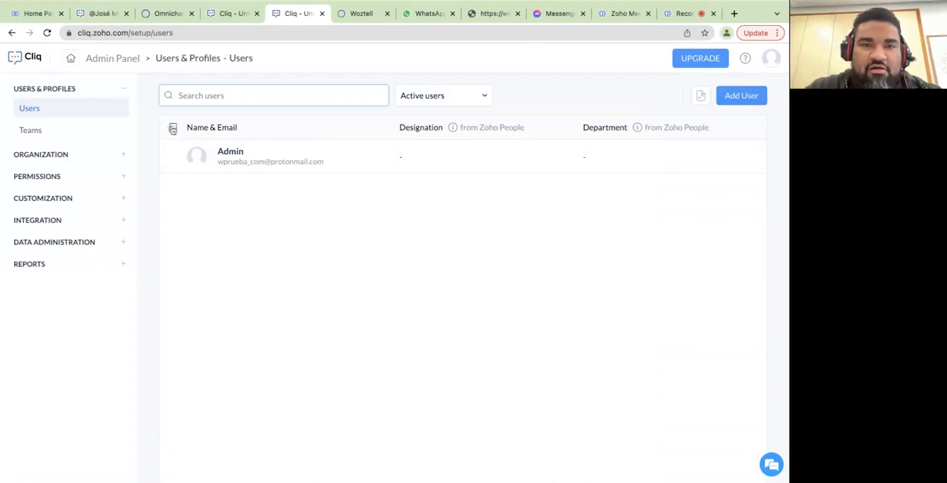
click(302, 156)
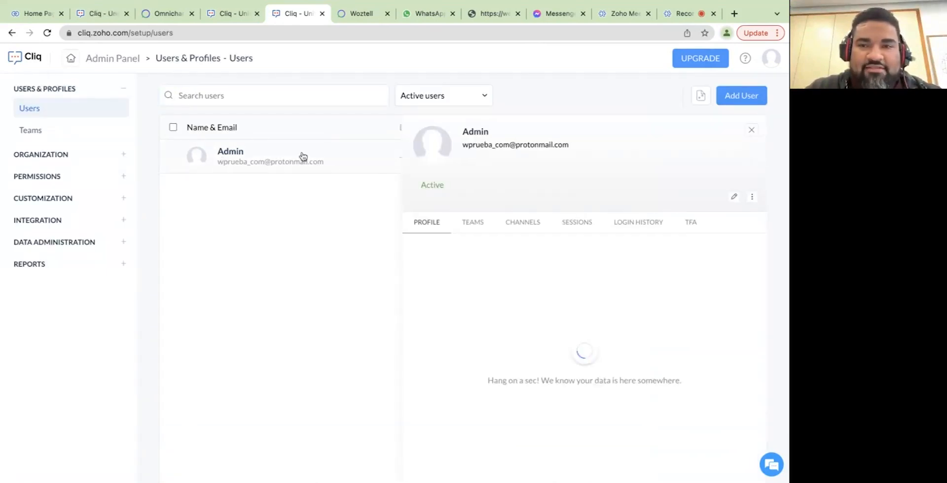
click(752, 130)
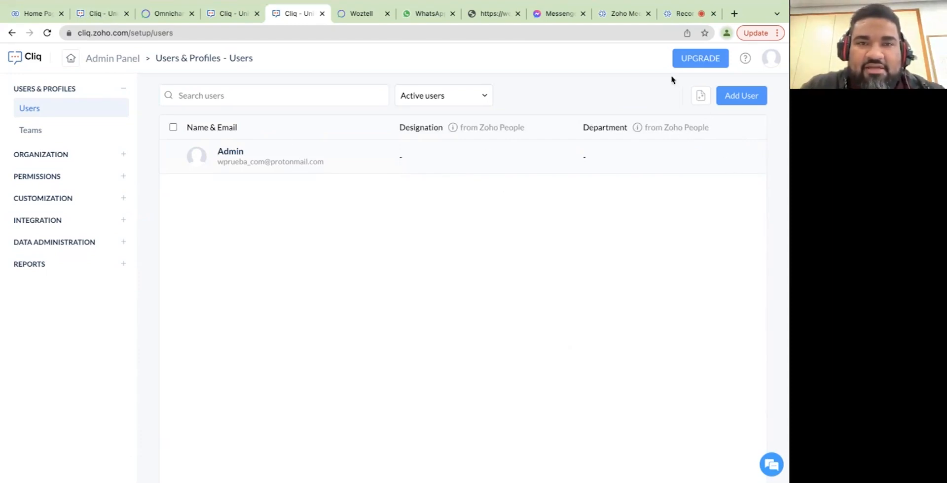
click(226, 14)
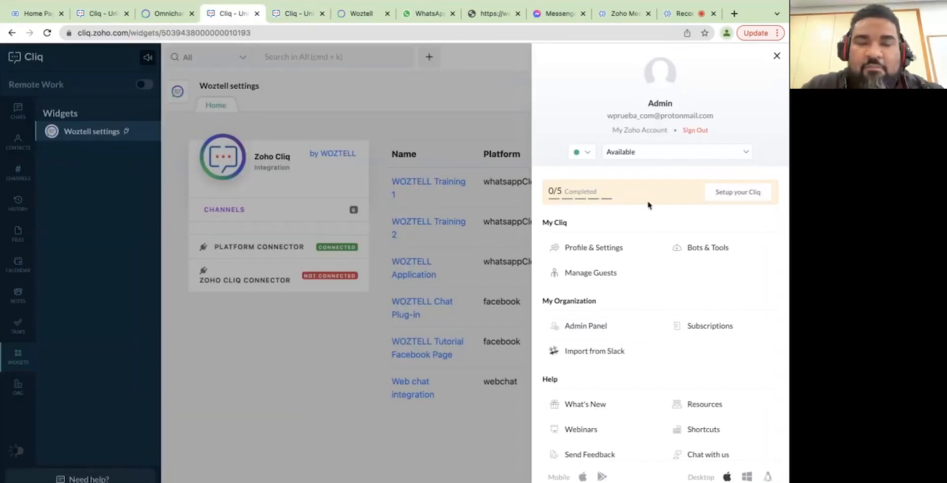
Dismiss the profile panel covering the Woztell settings to show the Zoho Cliq Connector as connected.
click(499, 110)
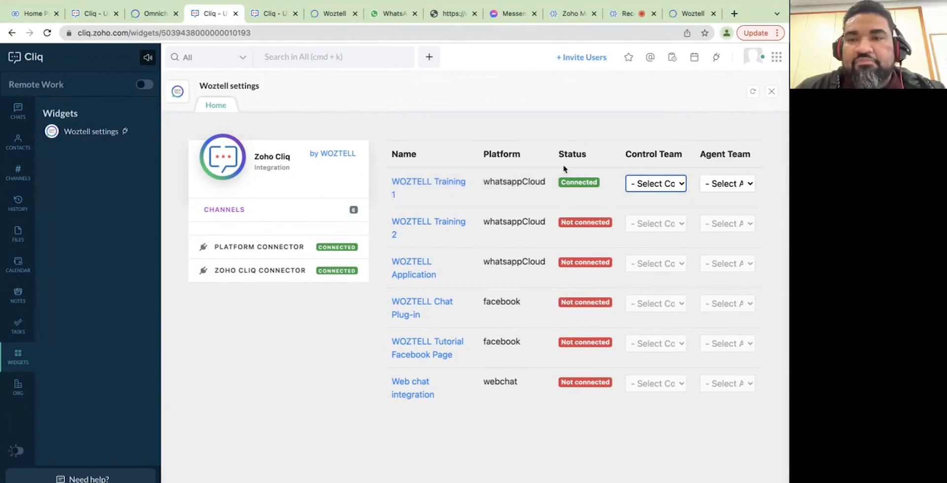
Assign 'Control team' as control team and 'Agent team' as agent team for WOZTELL Training 1.
click(647, 184)
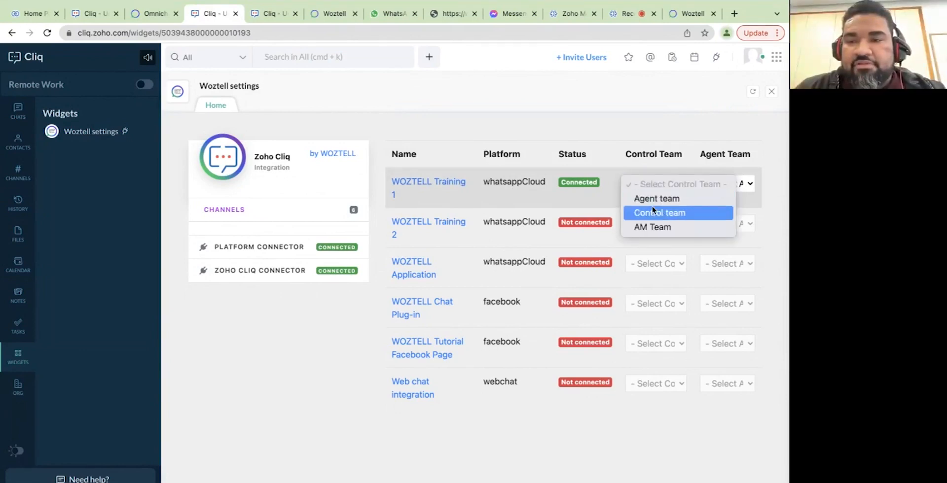
click(653, 204)
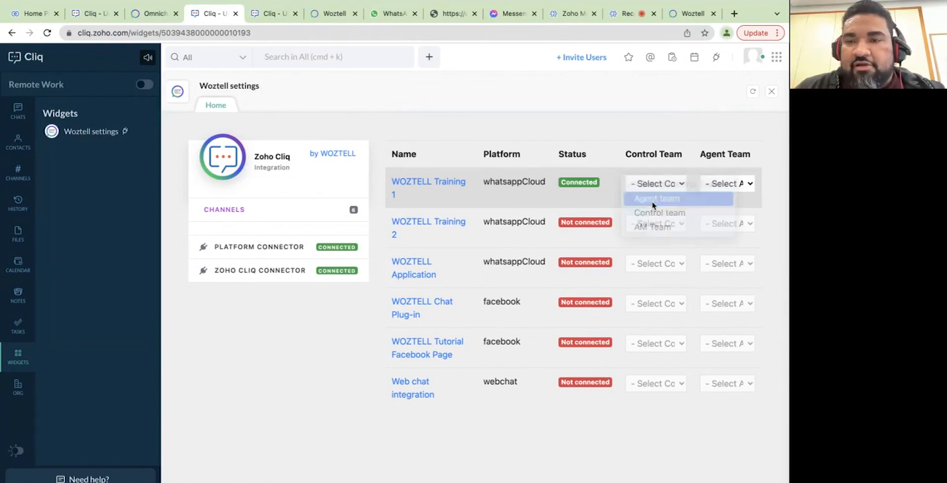
click(709, 184)
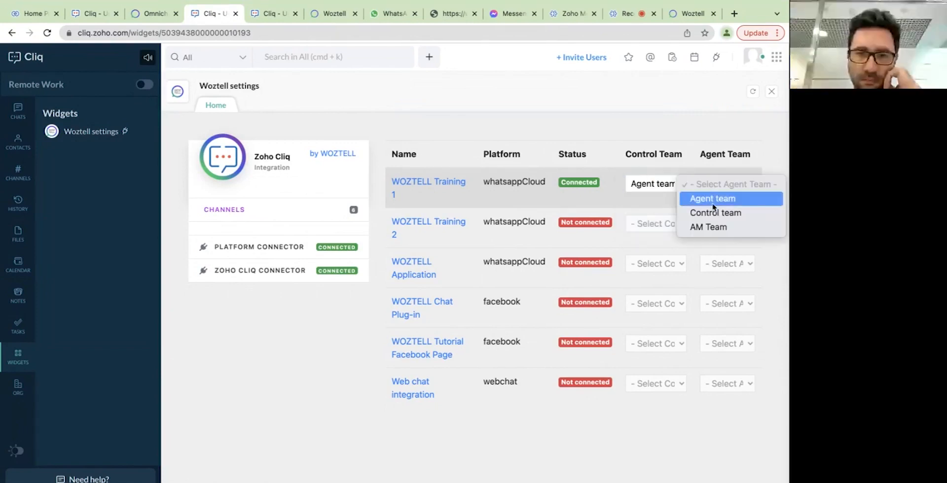
click(663, 186)
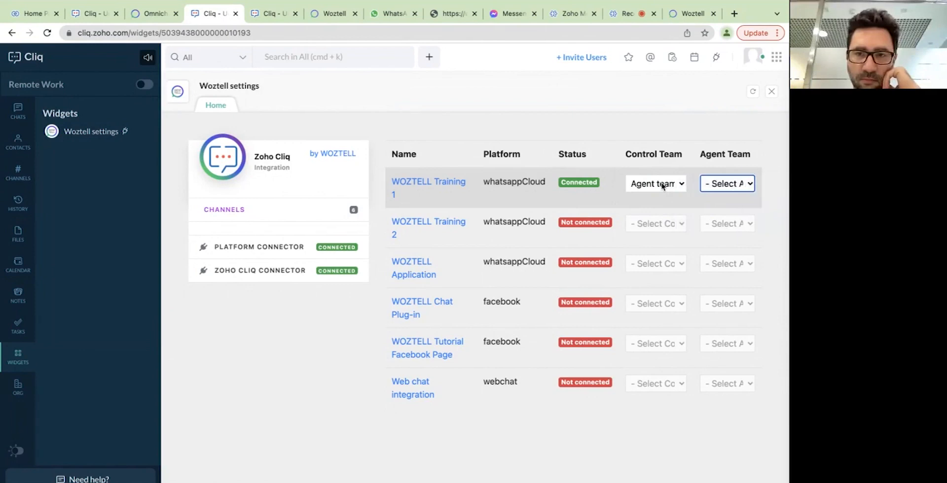
click(662, 186)
click(656, 199)
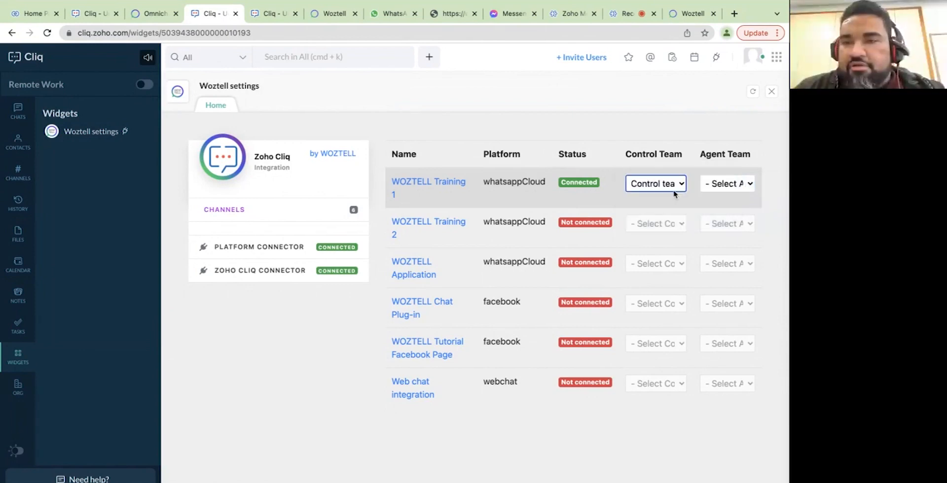
click(726, 187)
click(705, 196)
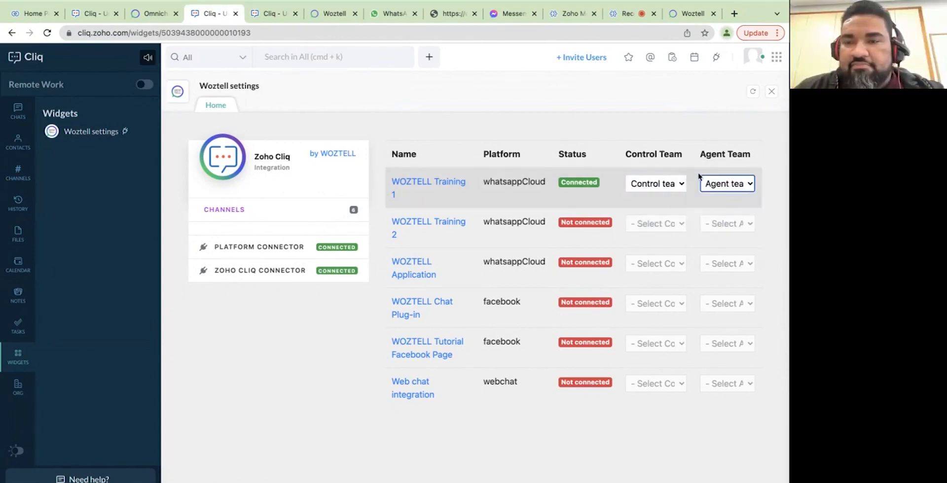
click(670, 146)
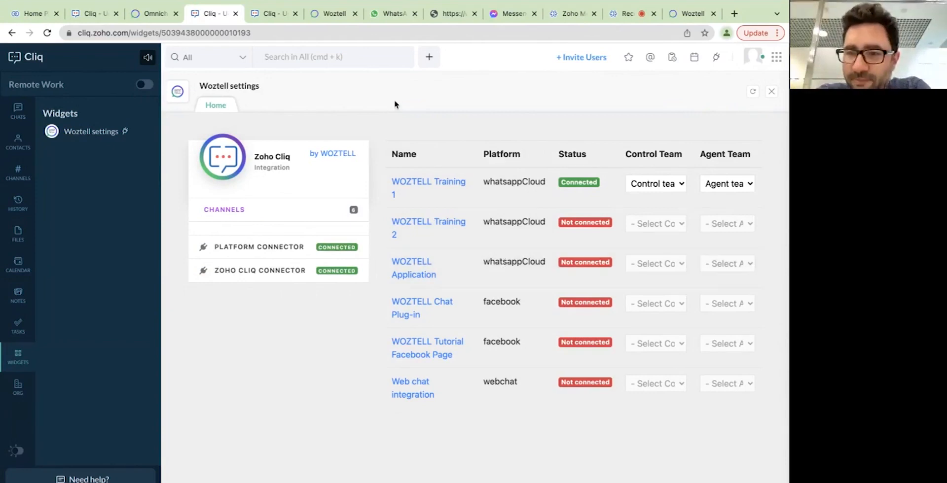
Send 'Hello' to the business chat in WhatsApp Web, then return to Cliq's Woztell settings.
click(383, 19)
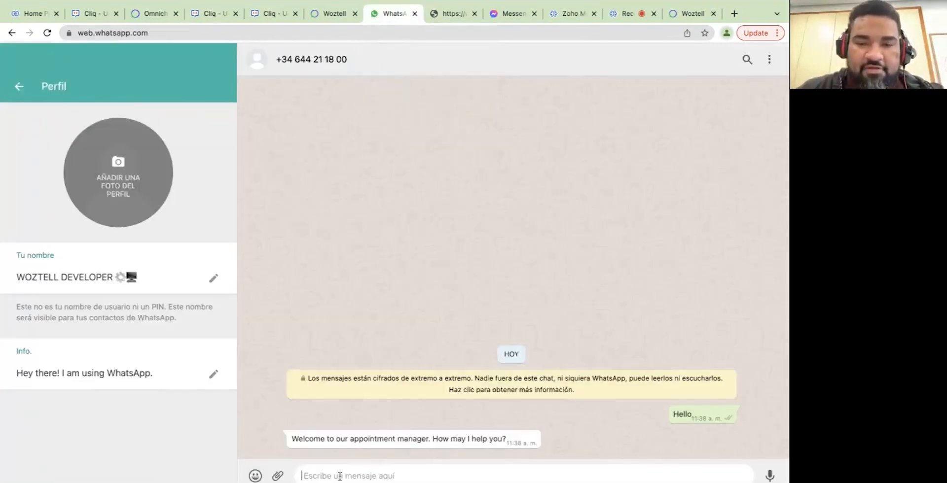
text(H)
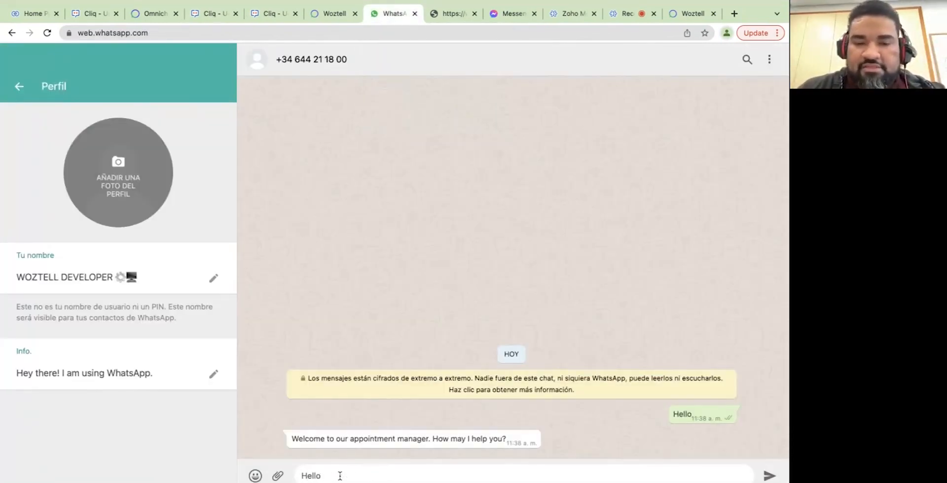
text(ello)
key(Return)
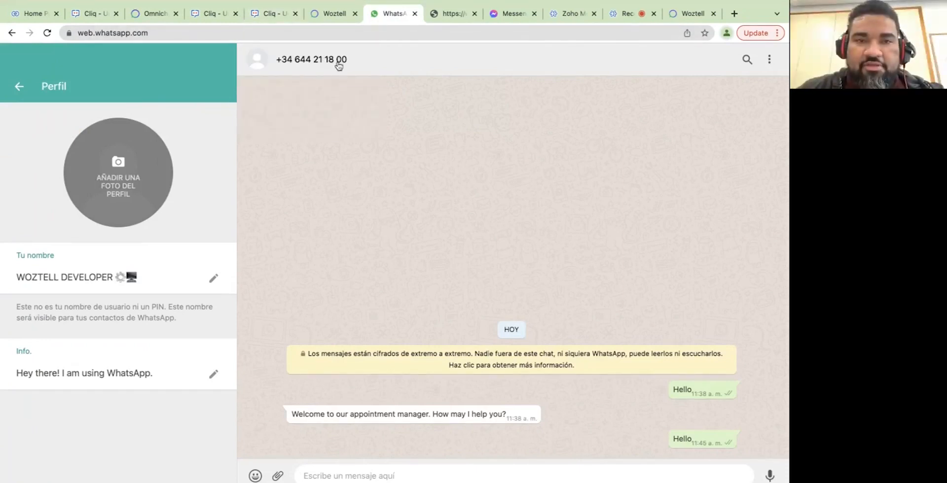
click(267, 16)
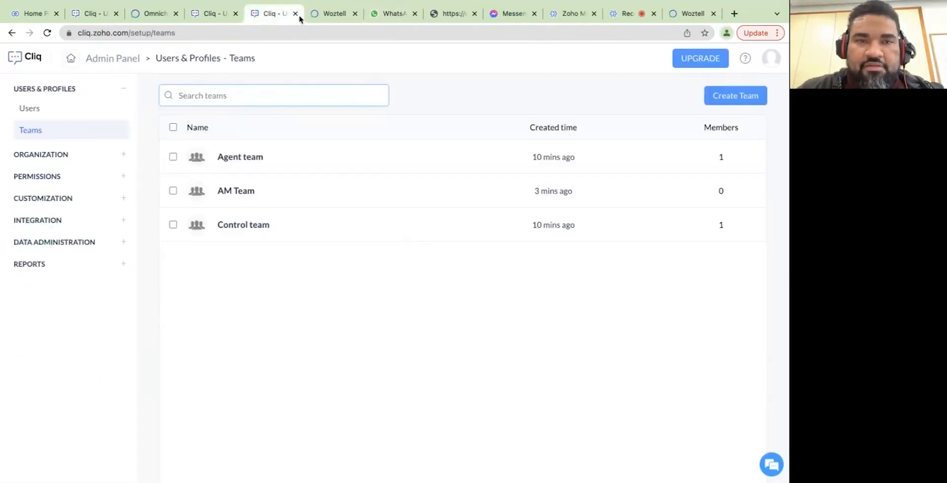
click(215, 14)
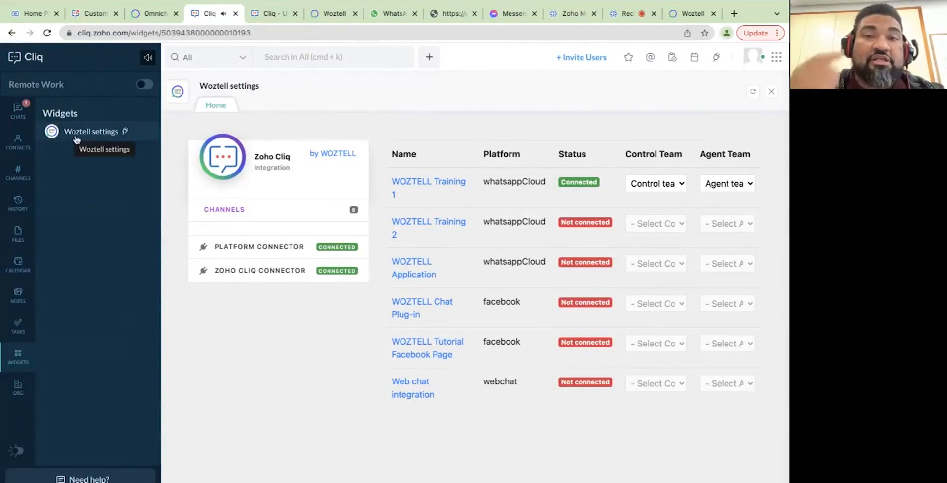
View the WOZTELL DEVELOPER conversation in Cliq chats, then bring up the WOZTELL Training 1 channel chat.
click(18, 111)
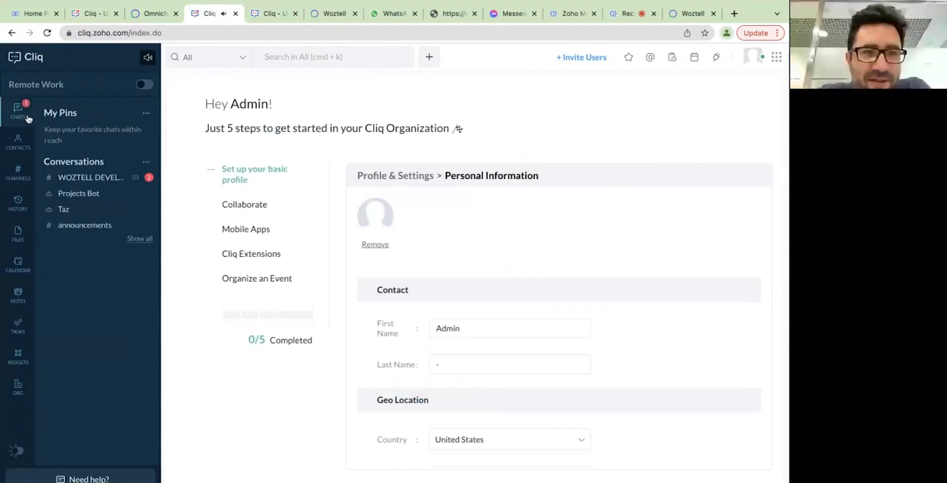
click(111, 178)
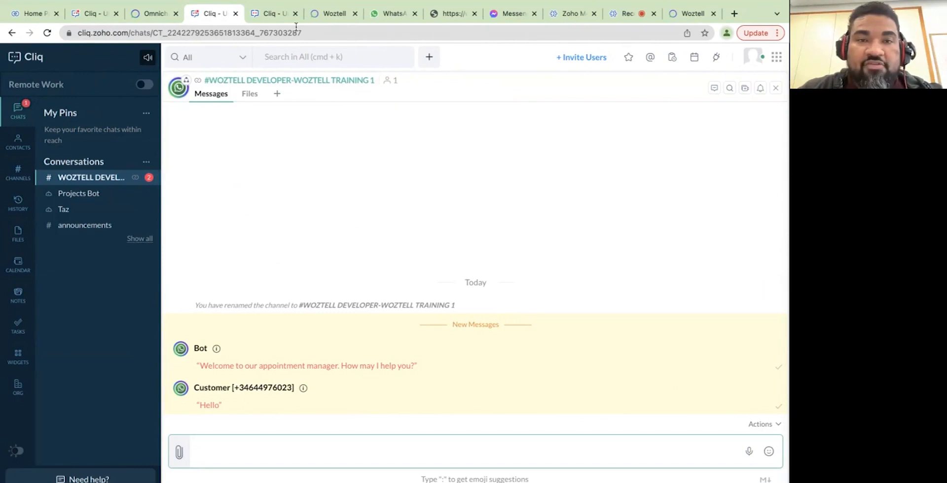
click(334, 13)
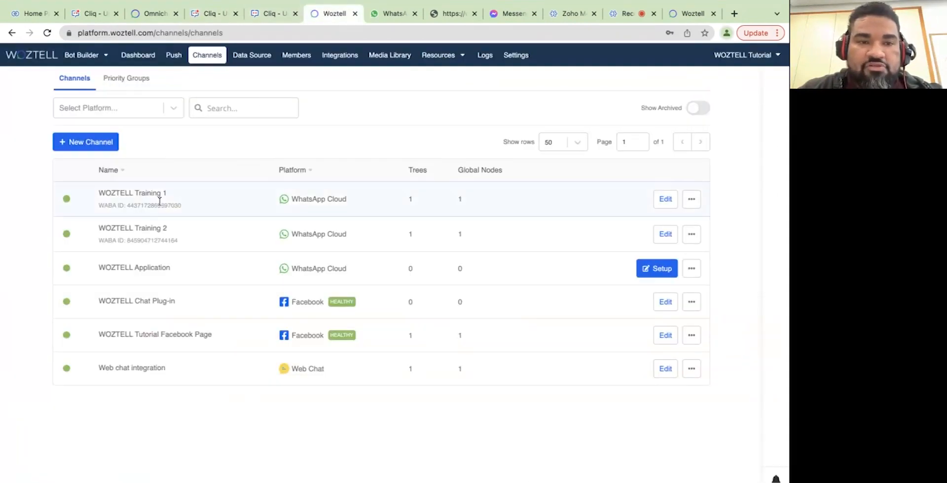
click(272, 15)
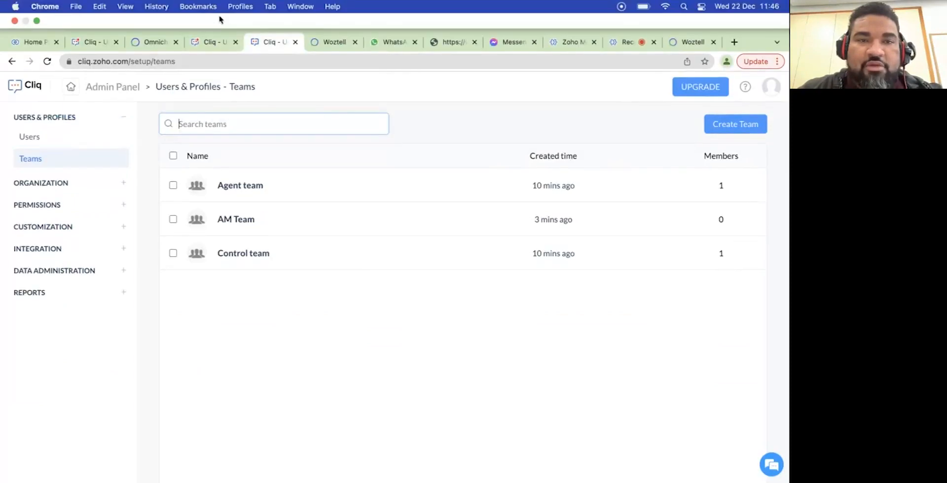
click(213, 42)
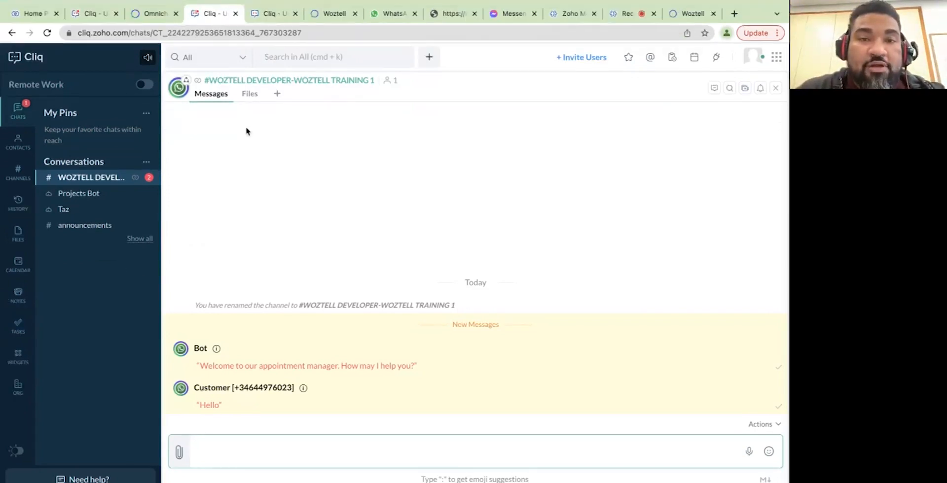
Compare the WOZTELL channels list with Cliq, then open the Woztell settings widget from Cliq home.
click(321, 14)
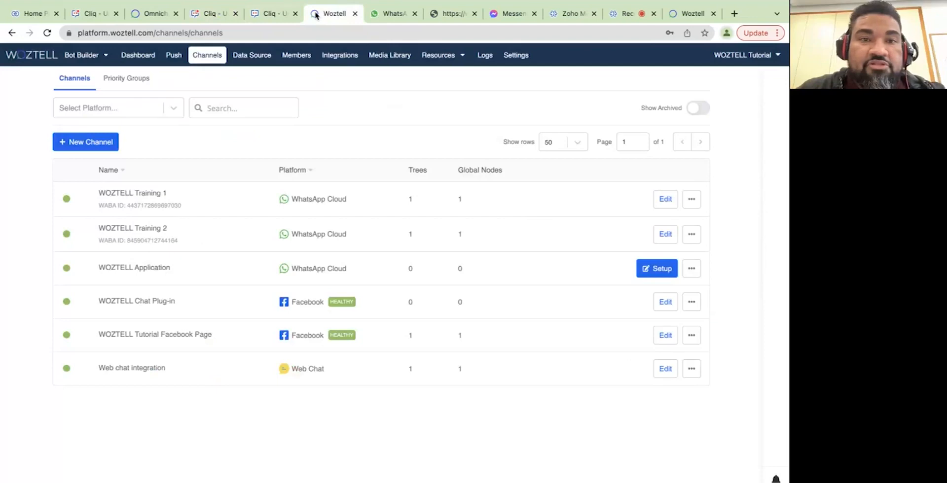
click(274, 15)
click(322, 15)
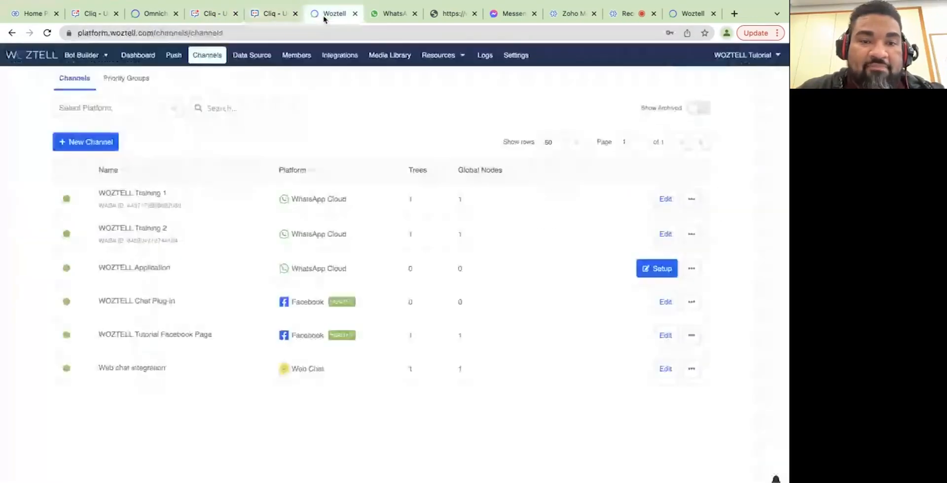
click(275, 14)
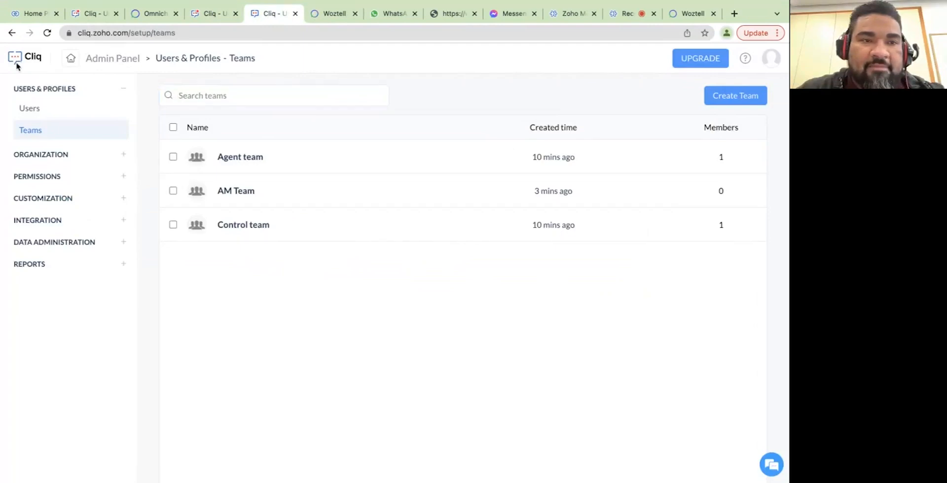
click(87, 15)
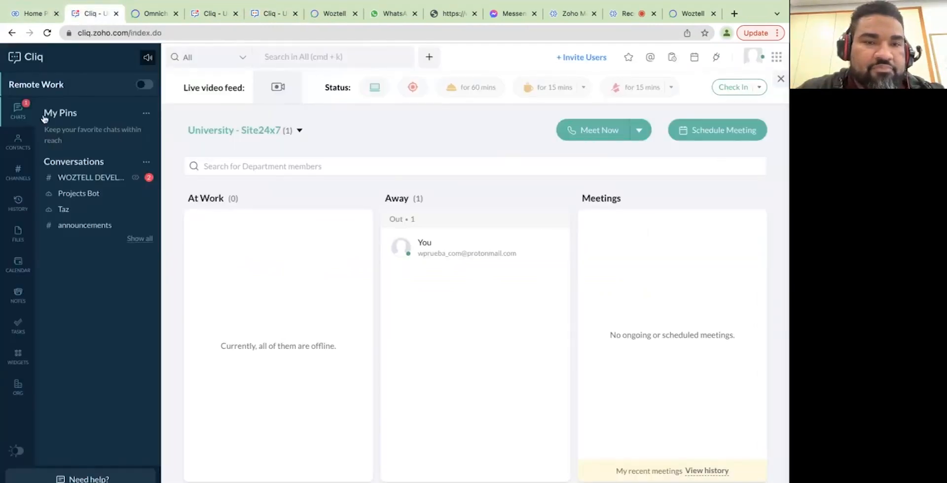
click(18, 358)
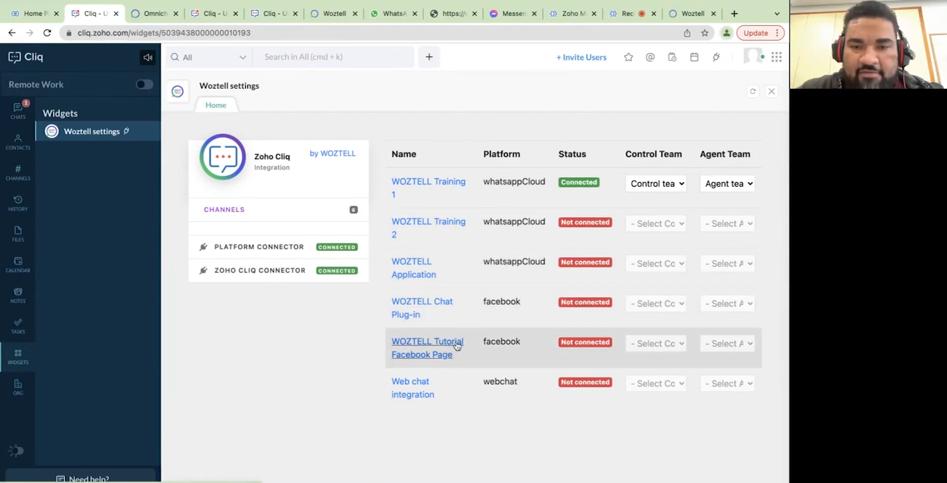
Connect WOZTELL Chat Plug-in with 'Control team' as control team and 'Agent team' as agent team.
click(589, 304)
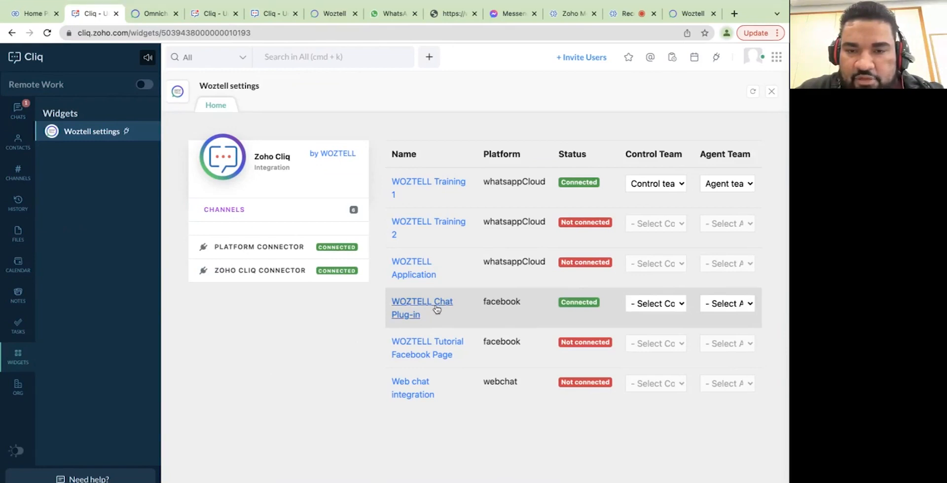
click(649, 303)
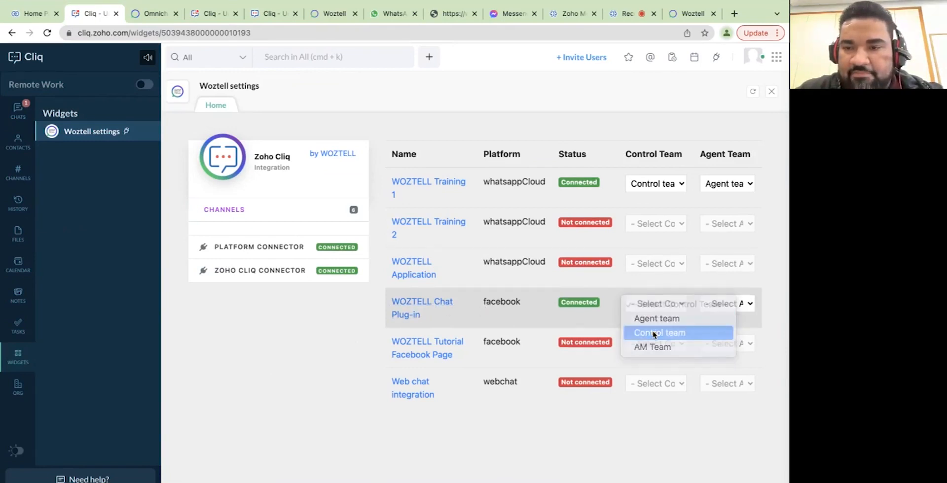
click(651, 333)
click(719, 305)
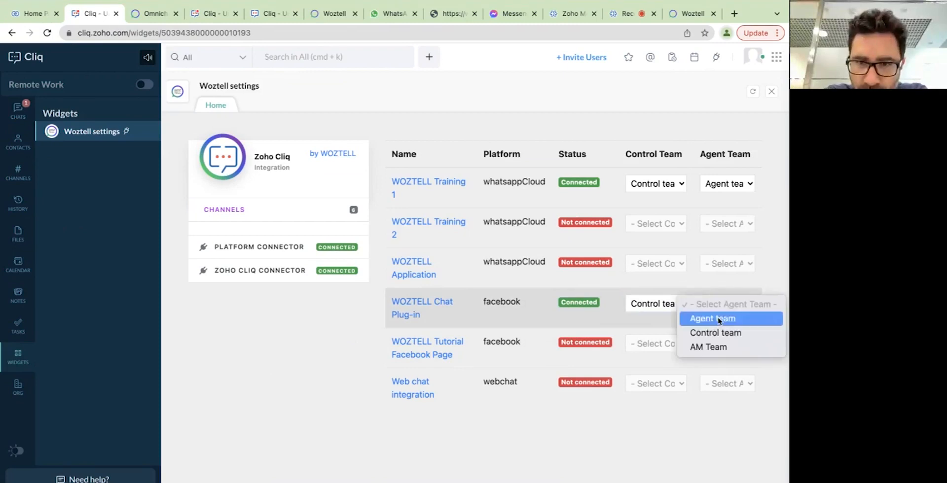
click(721, 319)
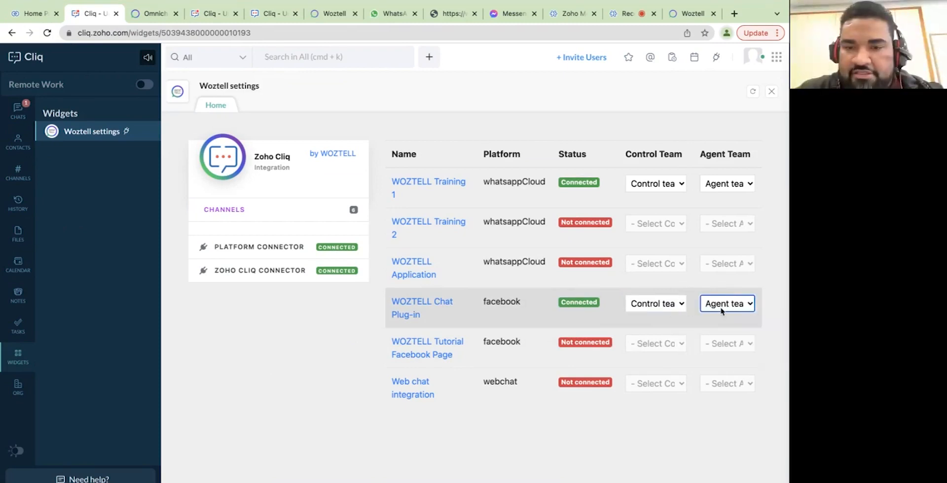
Connect Web chat integration with 'Control team' as control team and 'Agent team' as agent team.
click(577, 387)
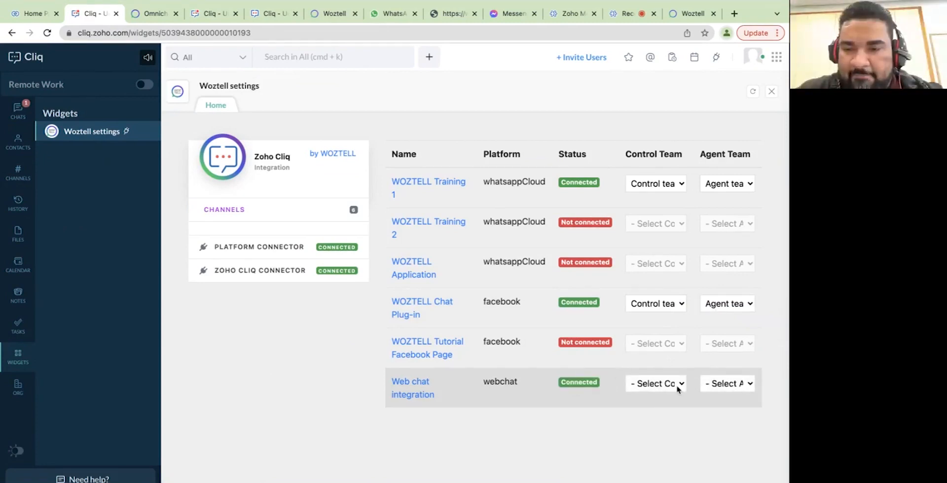
click(680, 388)
click(675, 413)
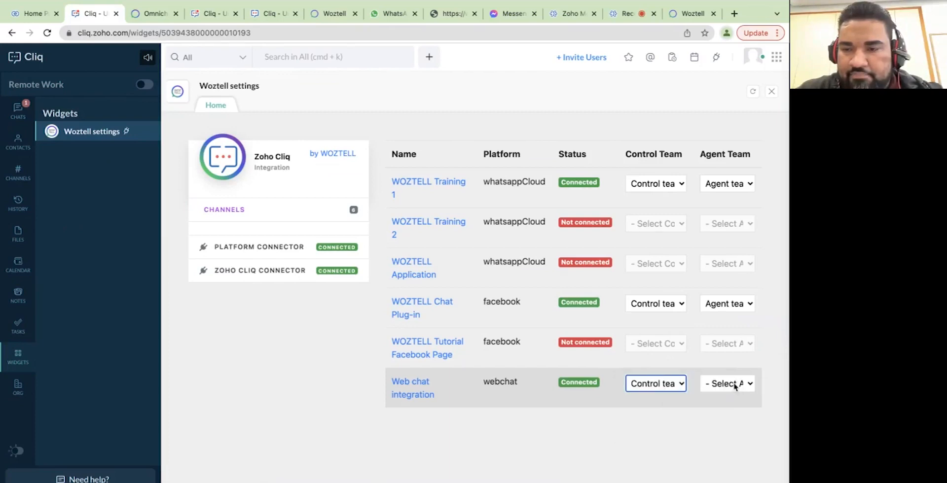
click(736, 387)
click(735, 400)
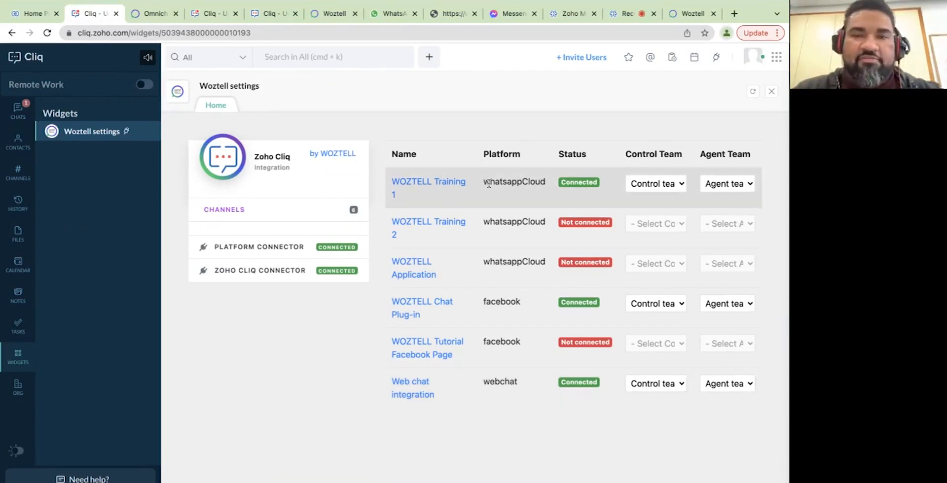
Tap Get Started in the Woztell Webinar Messenger chat and send 'Hello'.
click(492, 10)
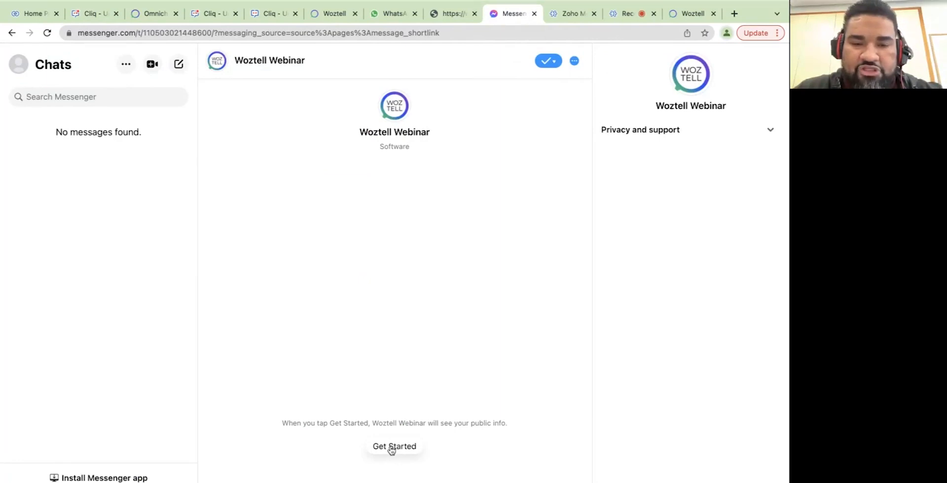
click(392, 449)
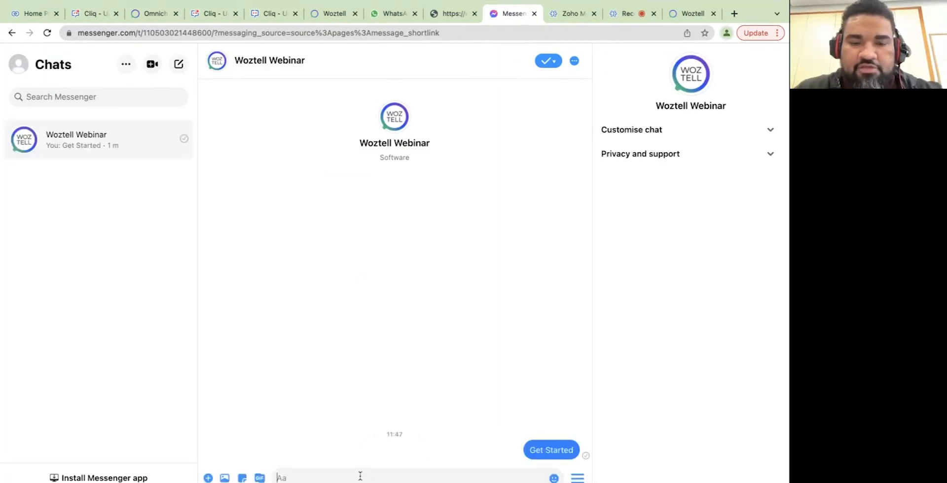
text(Hello)
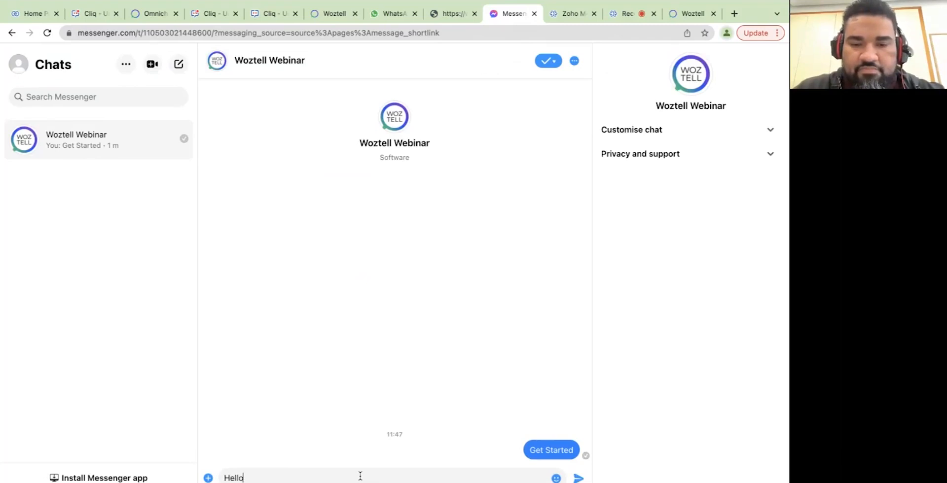
key(Return)
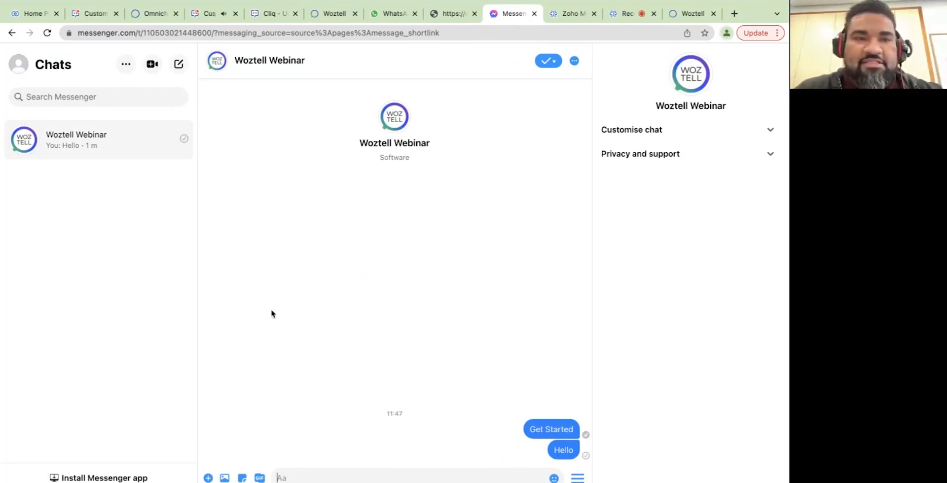
Open the new WOZTELL CHAT PLUG-IN customer channel from Cliq chats and begin typing '/w H'.
mouse_move(29, 3)
click(96, 42)
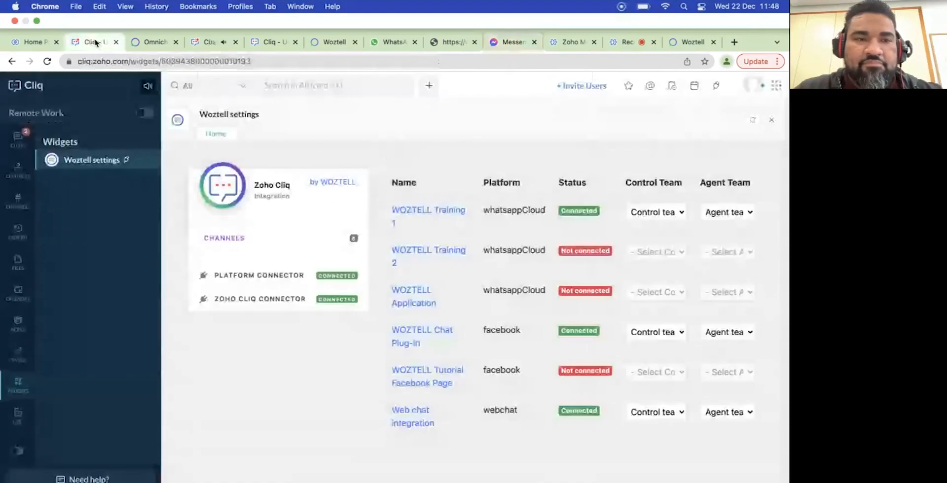
click(19, 137)
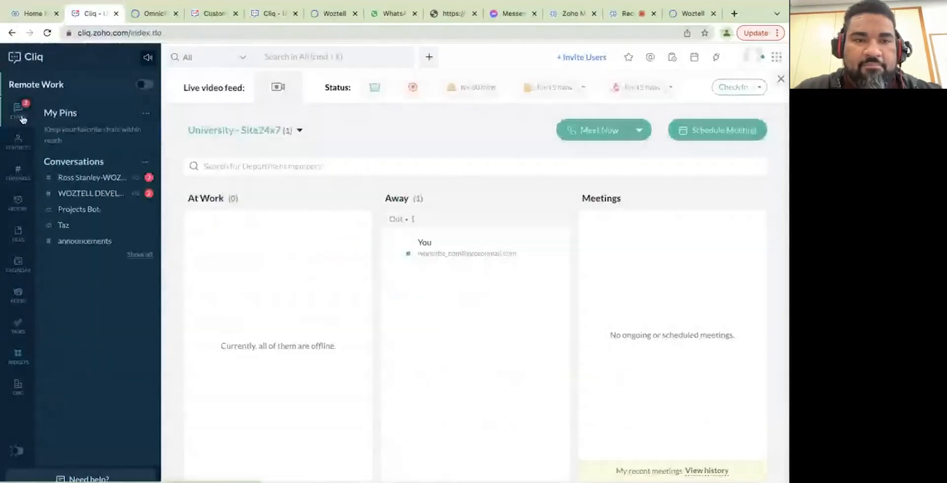
click(92, 179)
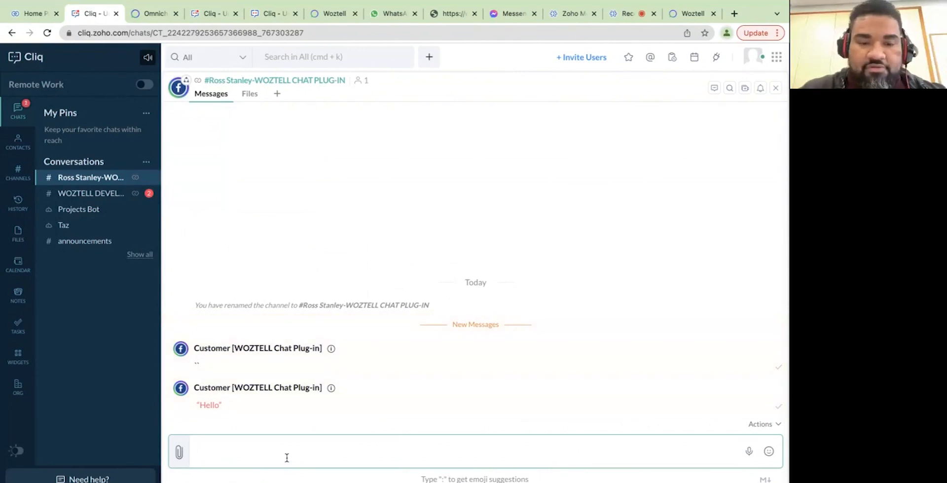
text(/w)
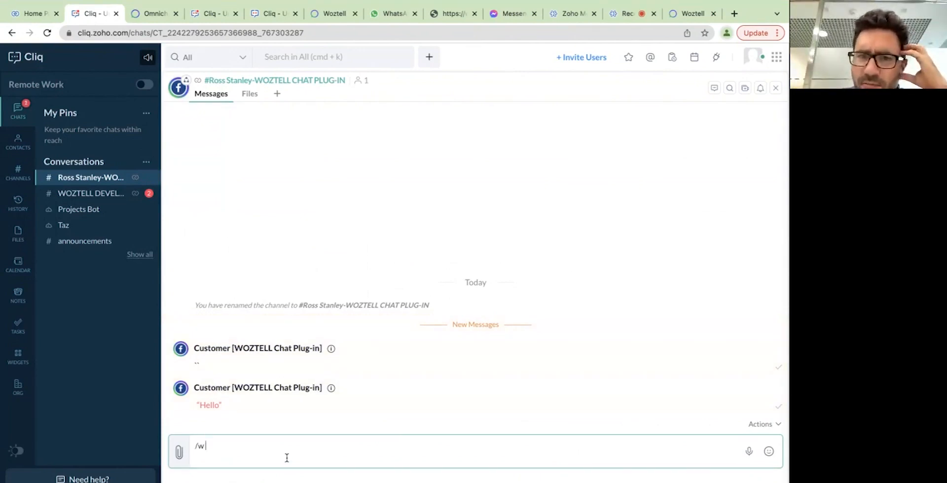
text( Hello)
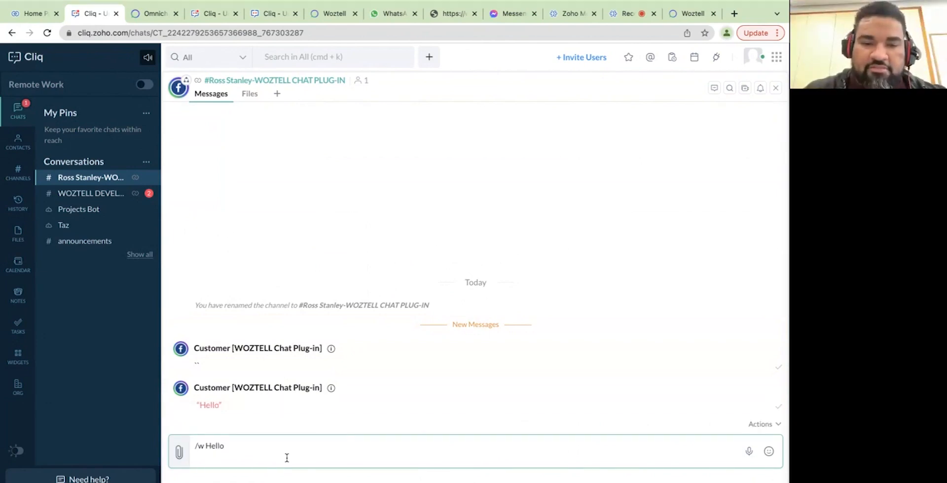
Send the Hello reply to the Chat Plug-in customer and confirm it arrived in Messenger.
key(Return)
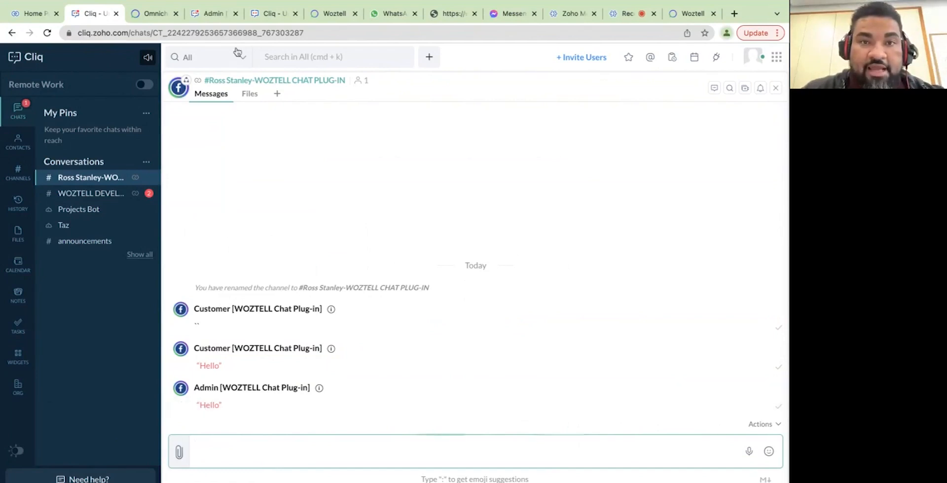
click(508, 13)
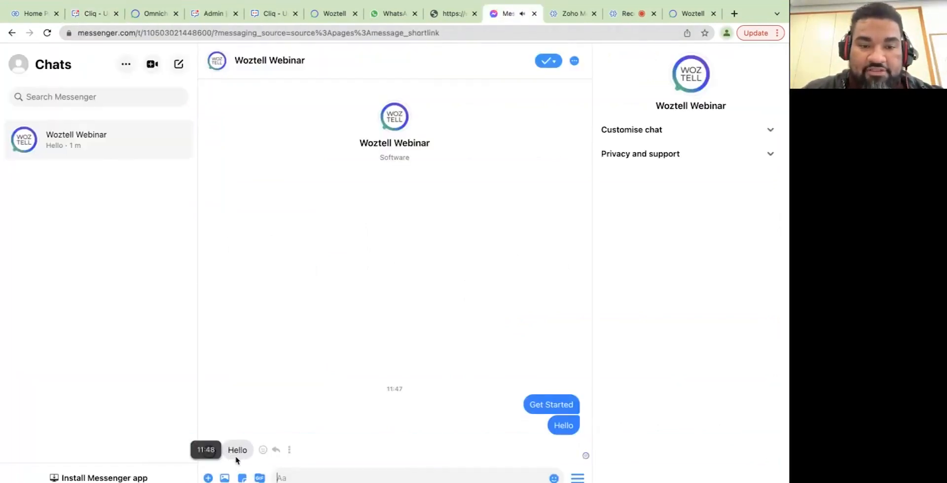
click(91, 15)
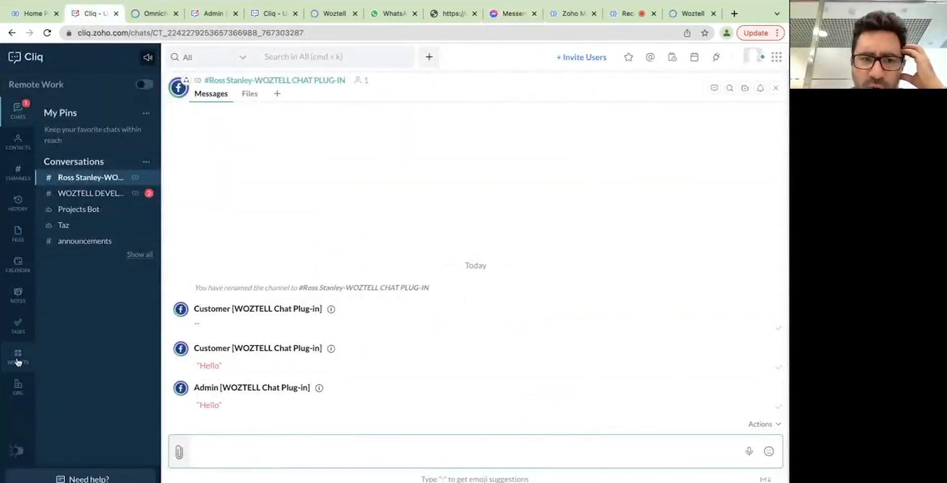
Post a 'hello' message in the Chat Plug-in customer channel, dropping a stray @ mention.
click(213, 14)
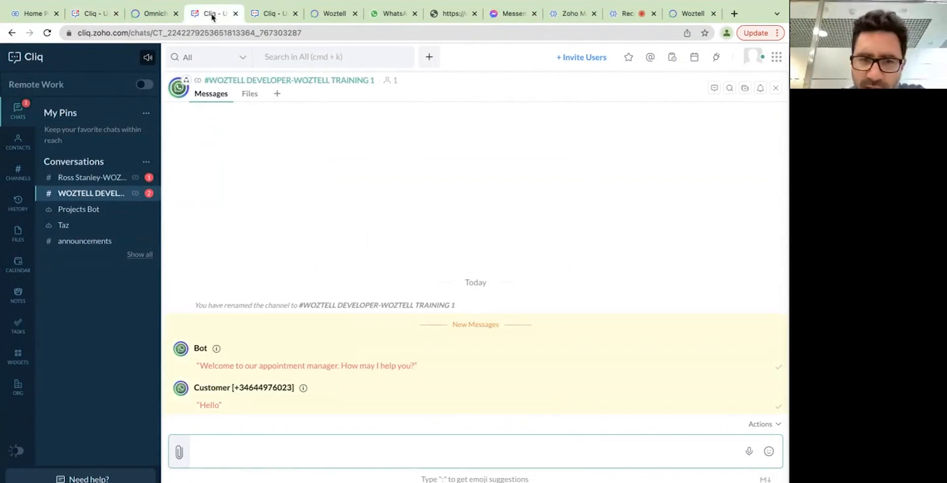
click(79, 14)
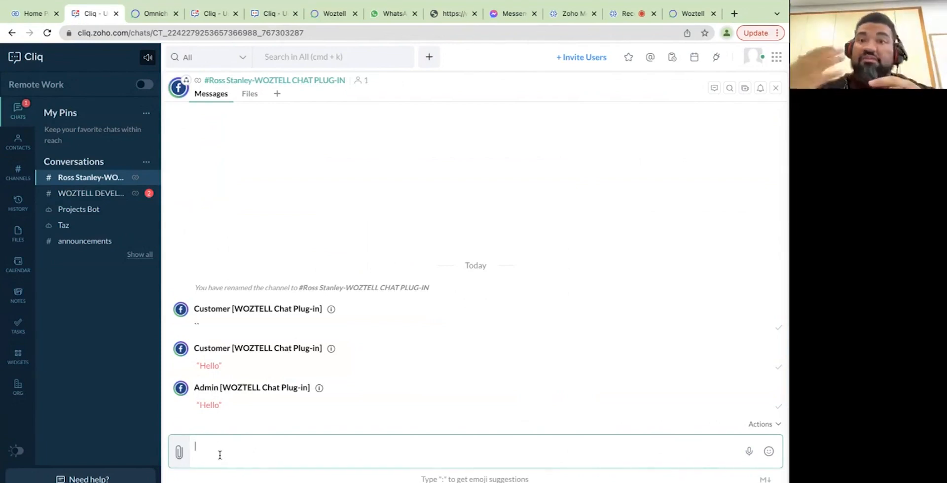
text(hello)
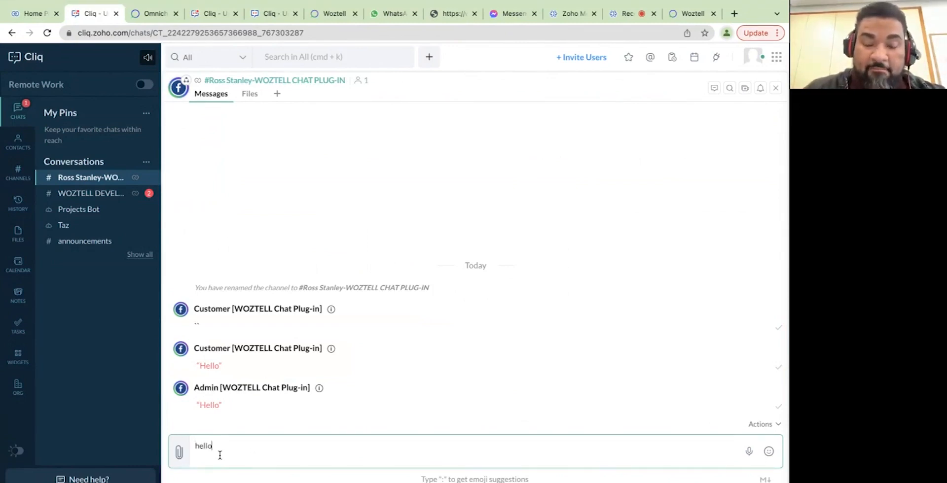
key(Return)
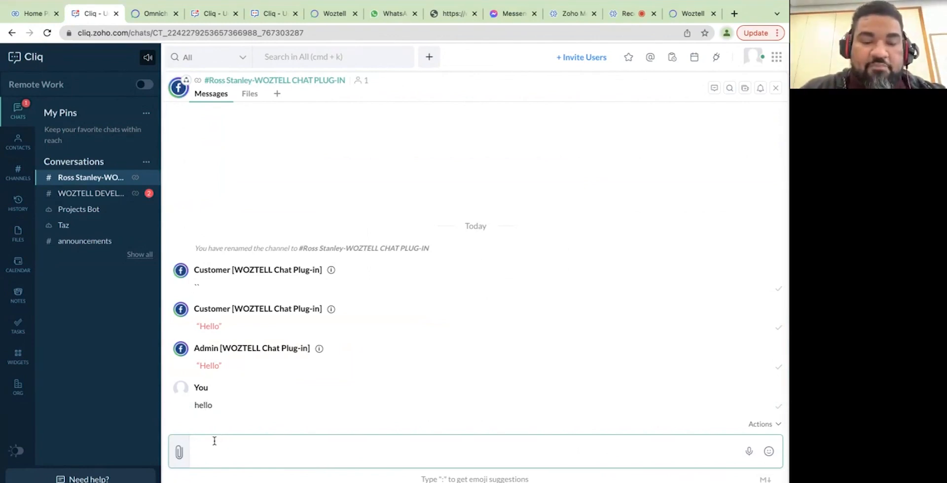
text(@)
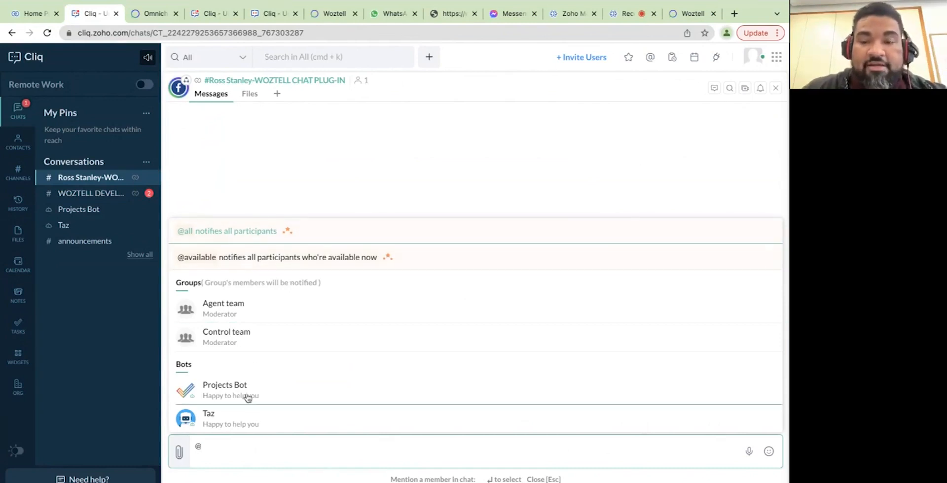
key(BackSpace)
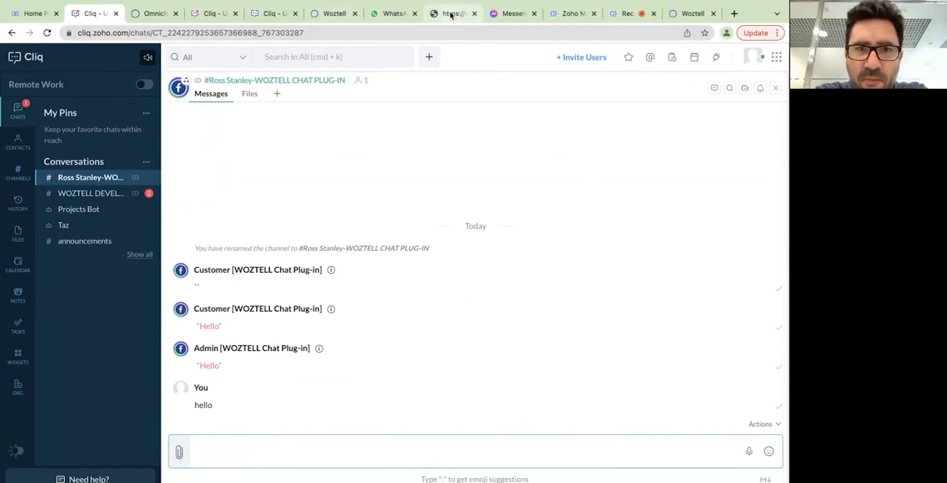
mouse_move(279, 473)
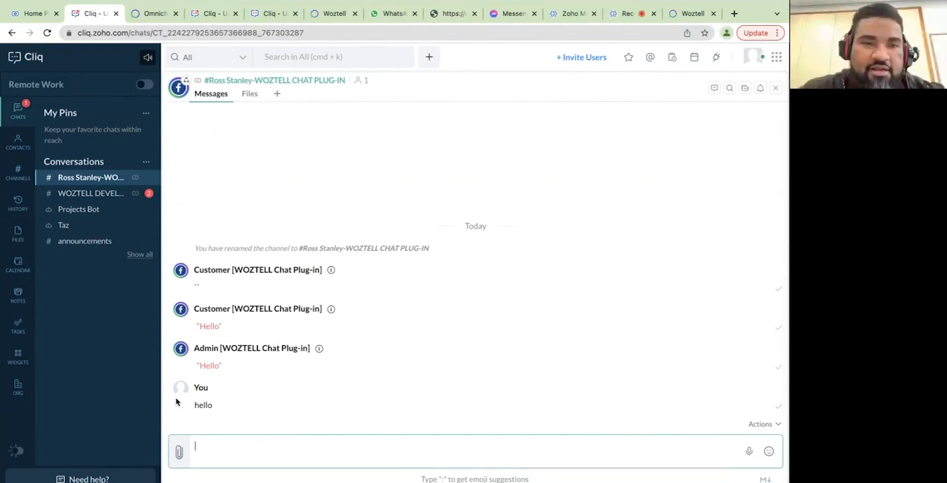
Open the WOZTELL Developer Training 1 conversation in a side pane next to the Chat Plug-in channel.
click(92, 194)
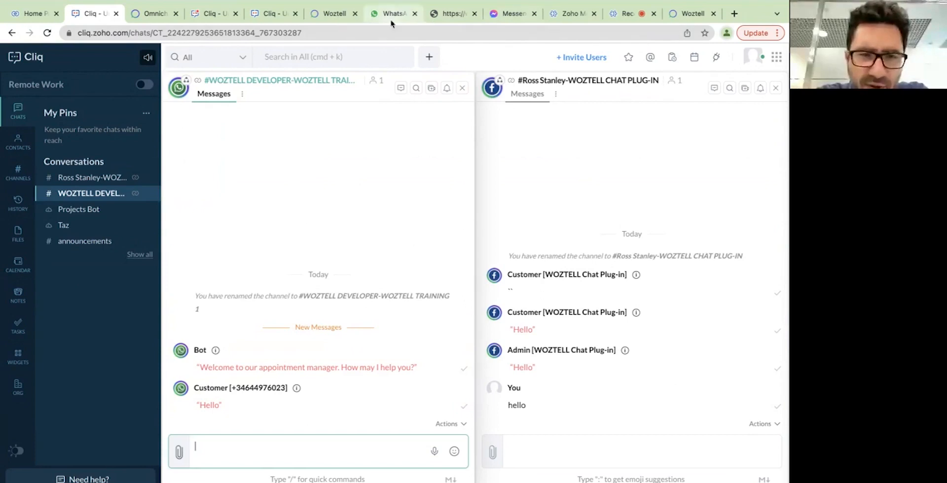
mouse_move(435, 15)
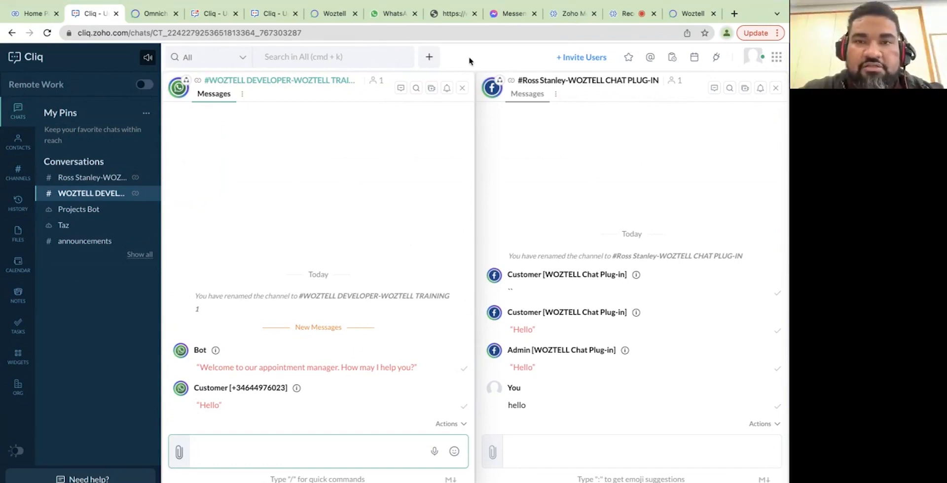
Start the WOZTELL web chat with Get Started and begin typing the Hello message.
click(445, 15)
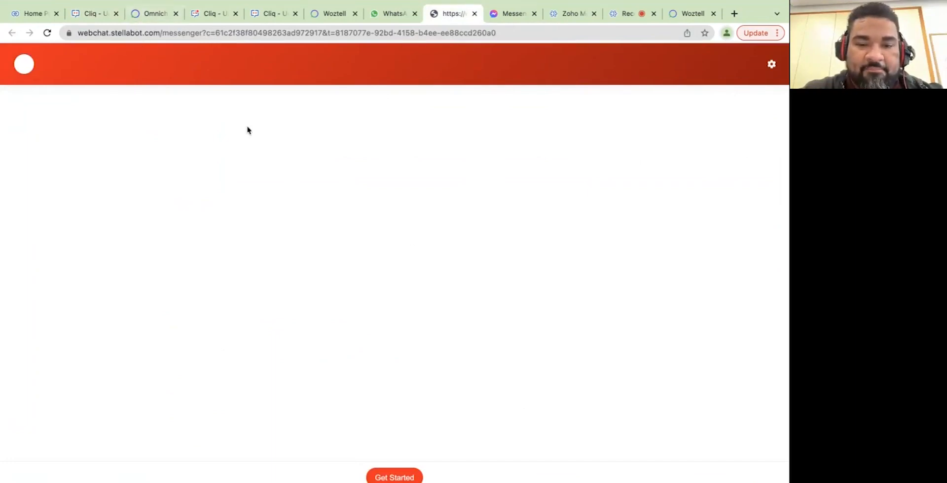
click(406, 478)
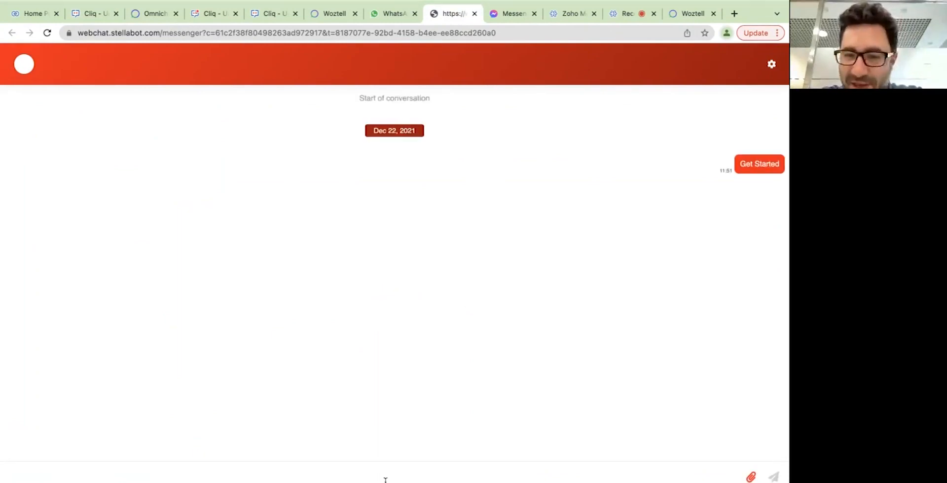
text(H)
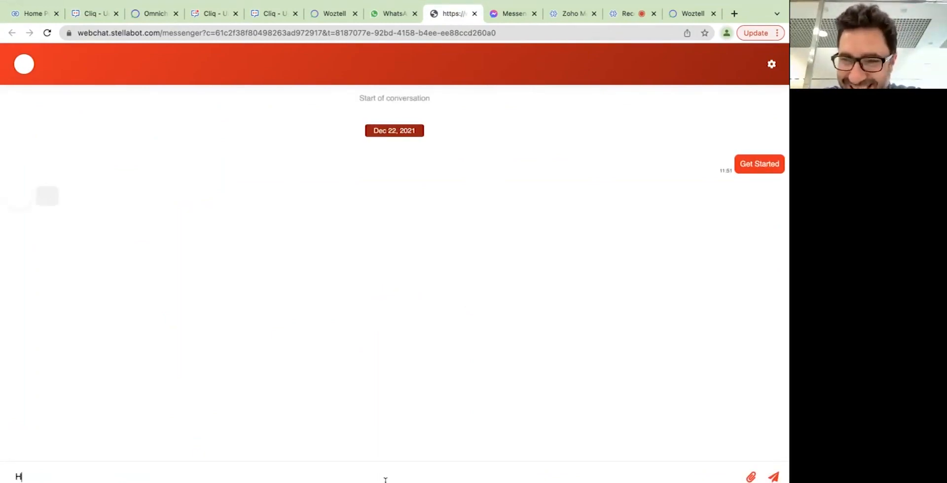
key(BackSpace)
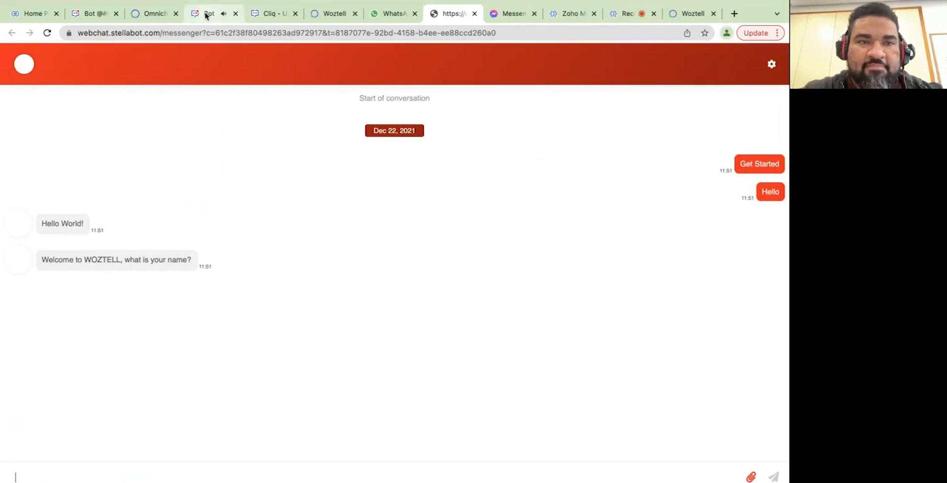
Open the Unknown [WEB CHAT INTEGRATION] channel and send the admin's Thanks reply to the visitor.
click(86, 14)
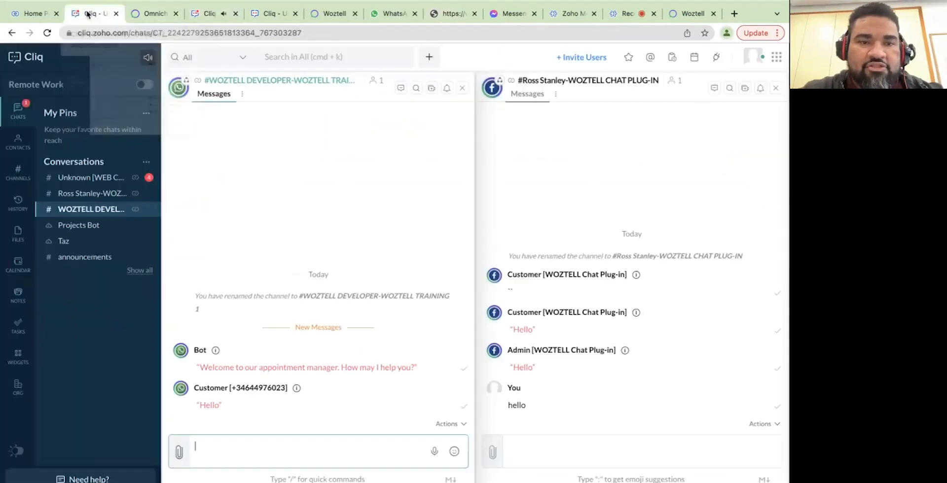
click(75, 178)
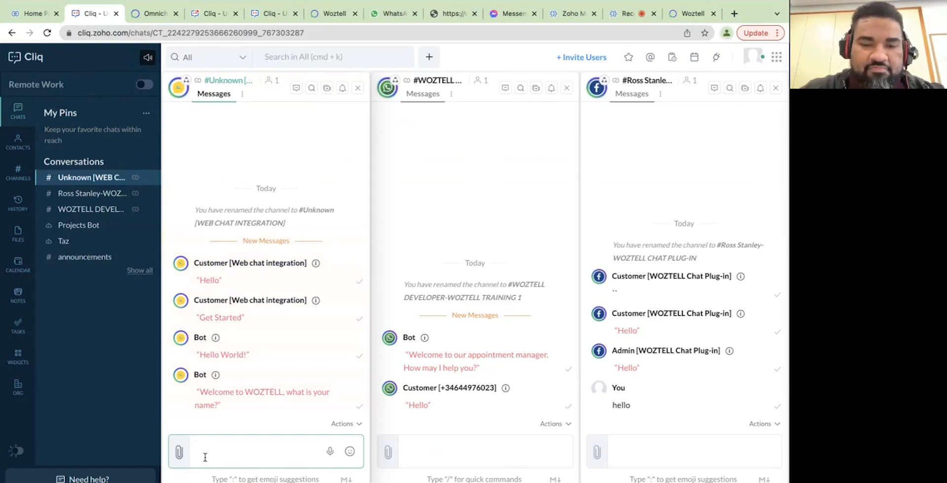
text(/)
key(Escape)
text(Ross)
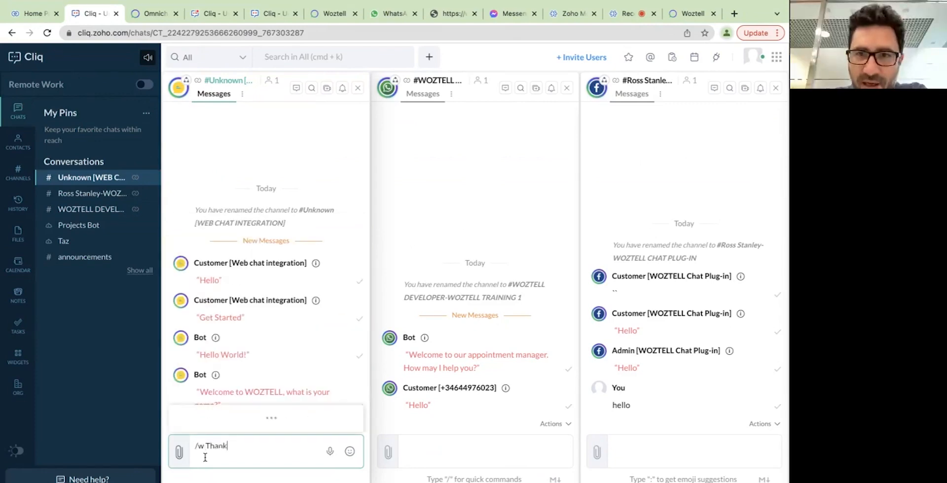
key(Return)
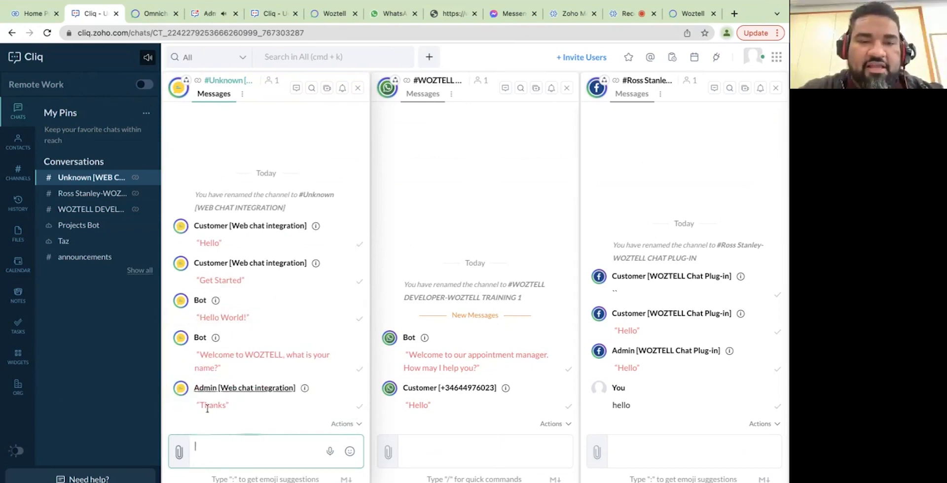
mouse_move(316, 413)
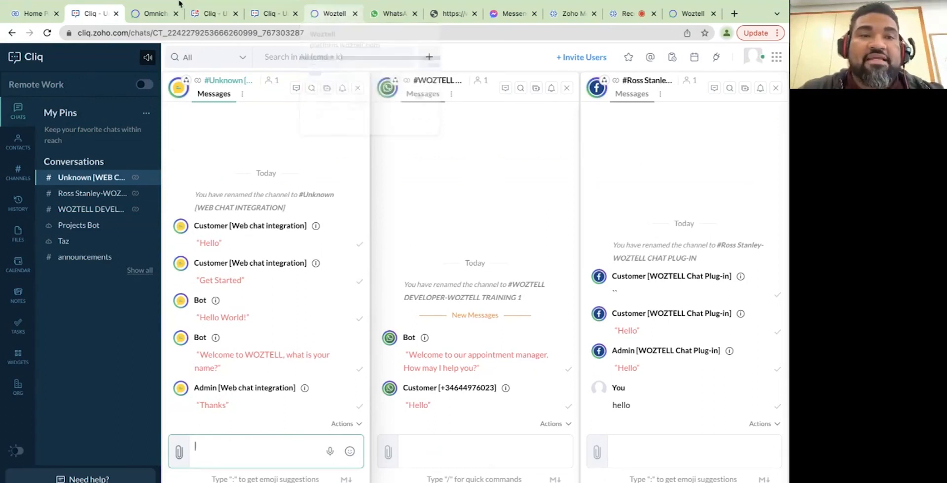
click(150, 14)
Launch Install ZOHO CRM for WOZTELL from the website's Zoho CRM integration section.
scroll(327, 143, up, 10)
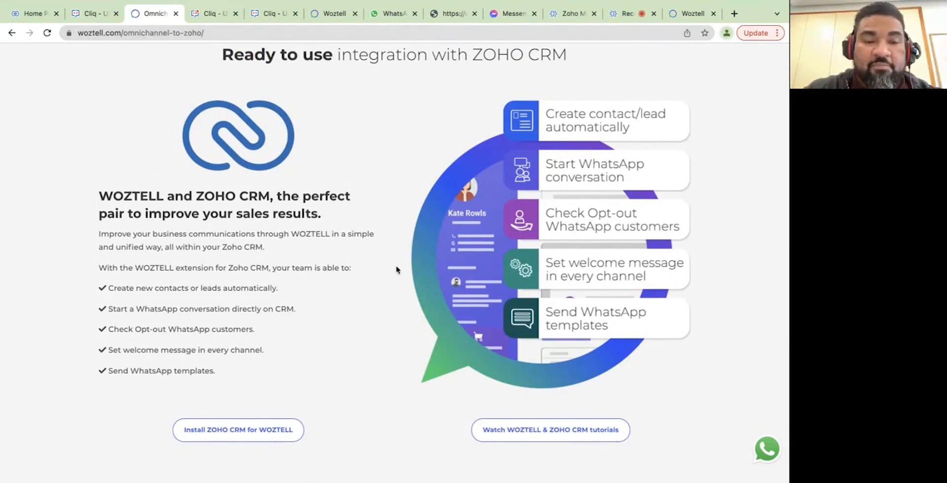
scroll(397, 270, down, 1)
scroll(397, 270, up, 1)
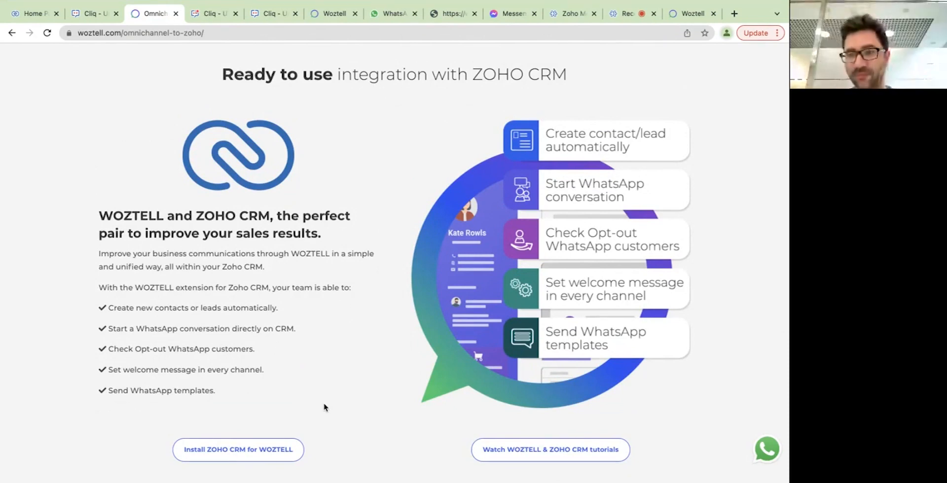
click(216, 452)
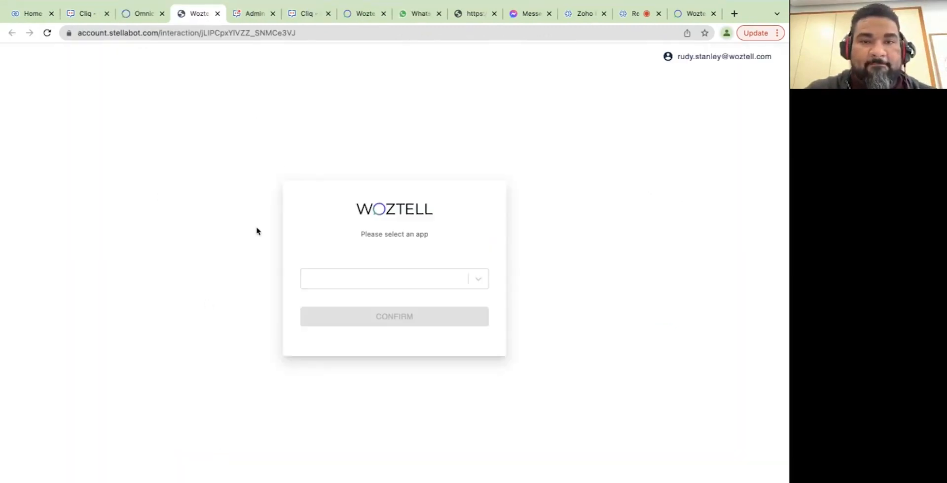
Choose the WOZTELL Tutorial app, grant it account access and accept the authorization.
click(346, 279)
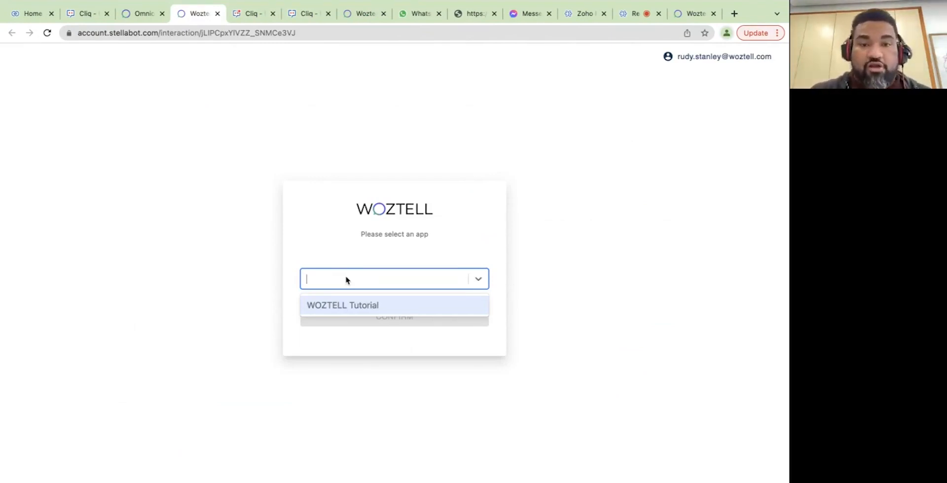
click(344, 305)
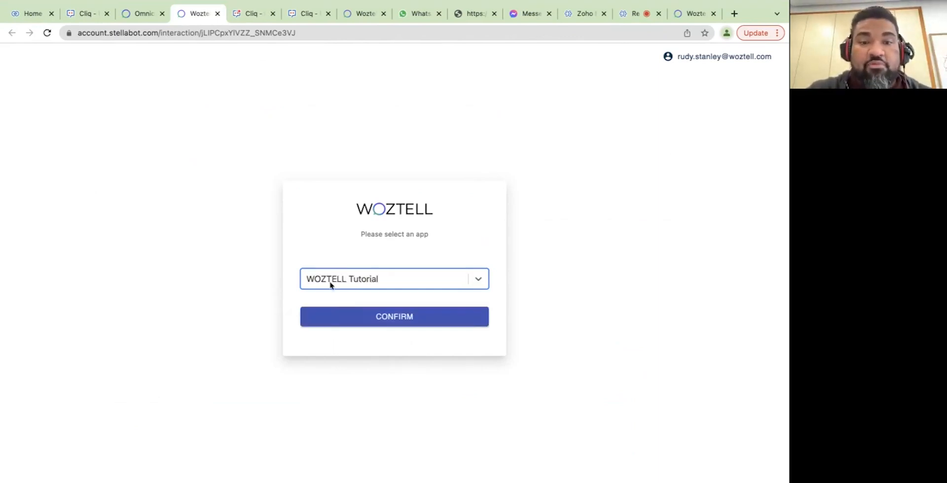
click(400, 322)
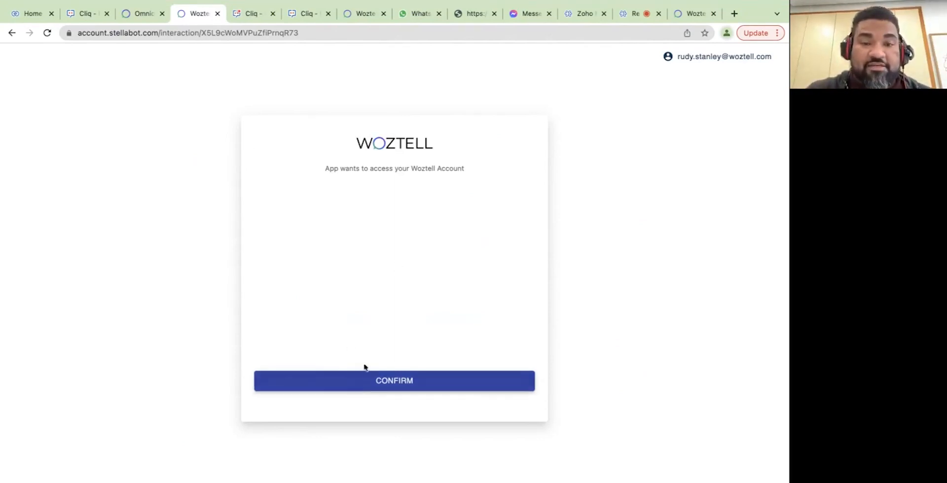
click(366, 386)
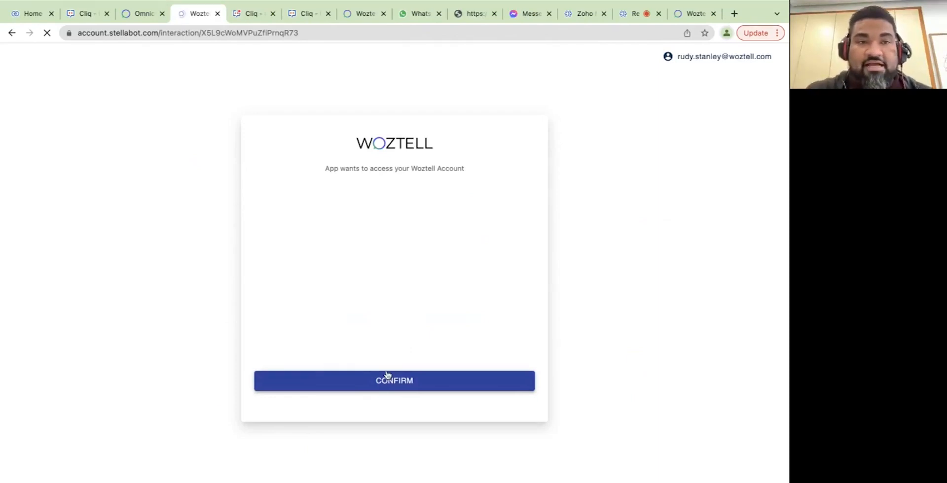
click(183, 304)
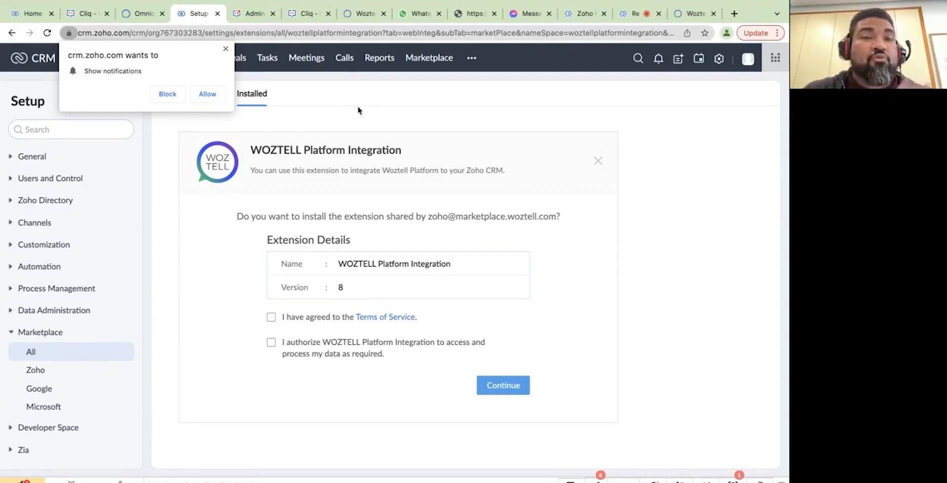
Allow notifications, check only Visitor Tracking and Advanced Analytics are installed, then return to the install.
click(206, 95)
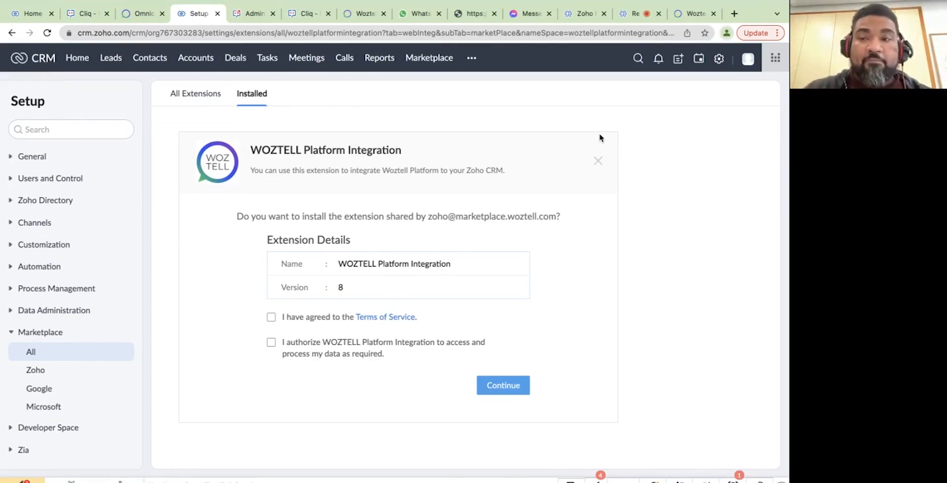
click(720, 60)
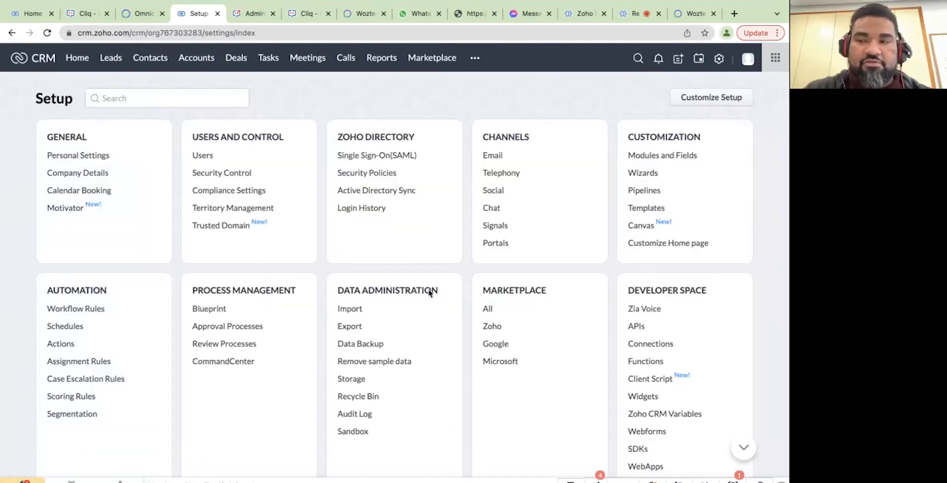
click(489, 309)
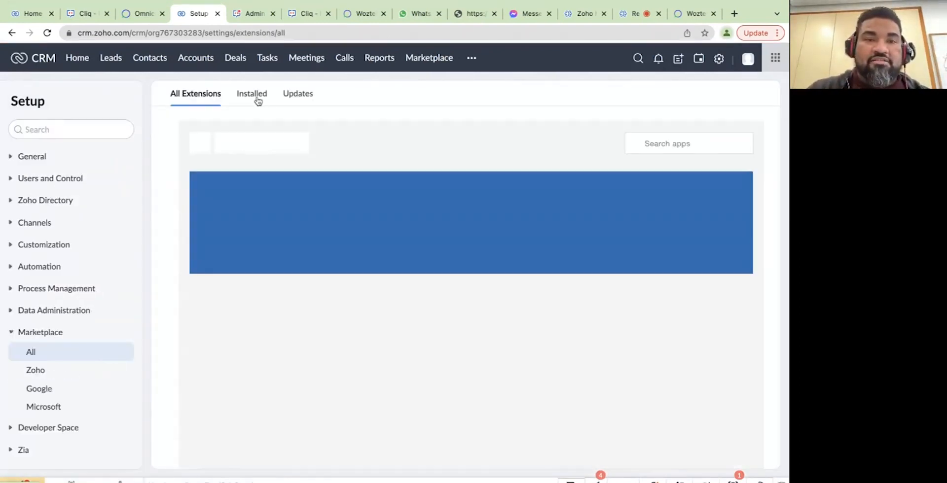
click(256, 99)
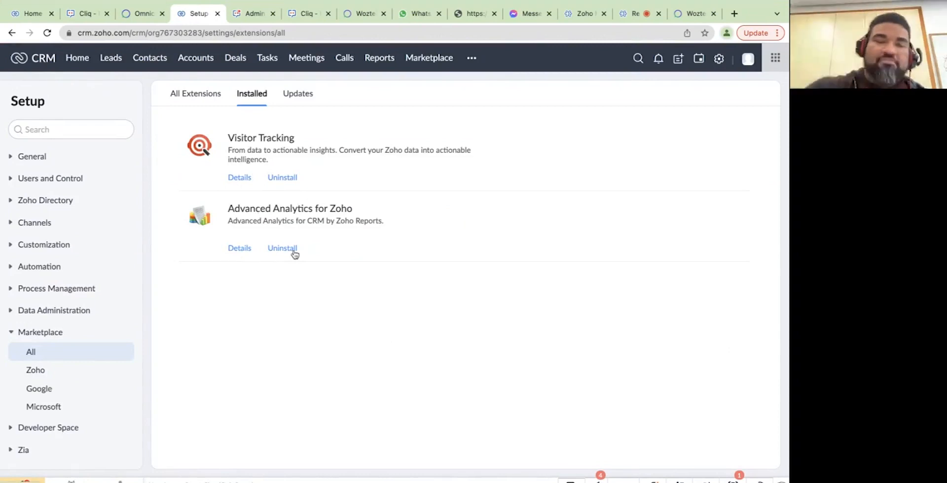
click(12, 33)
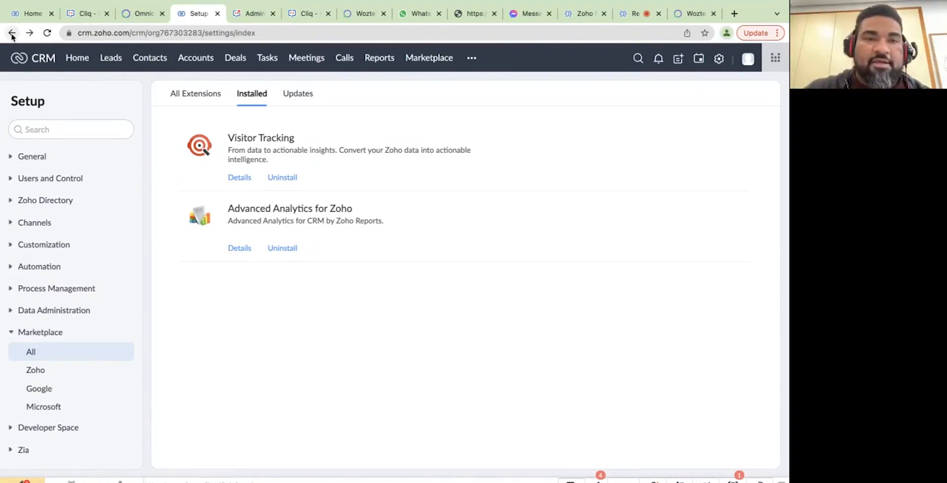
click(12, 33)
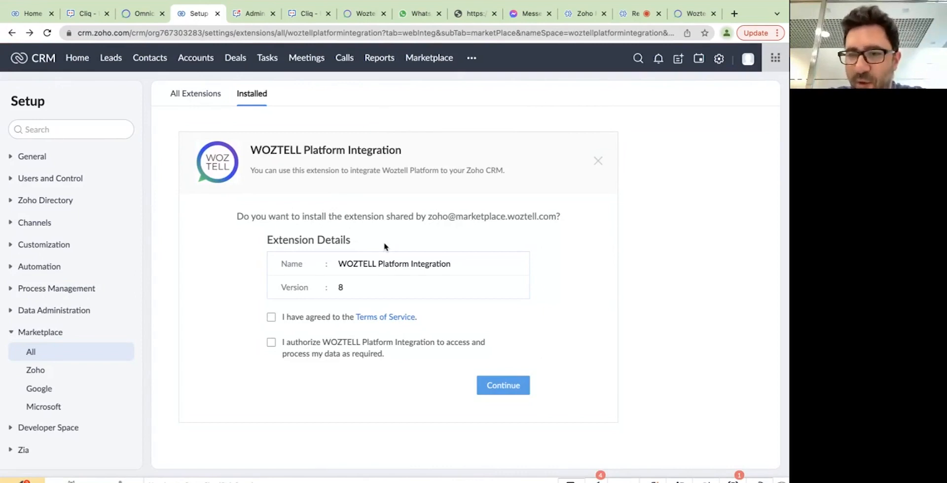
Accept the Terms of Service and data-access authorization for WOZTELL Platform Integration and continue.
click(271, 318)
click(271, 346)
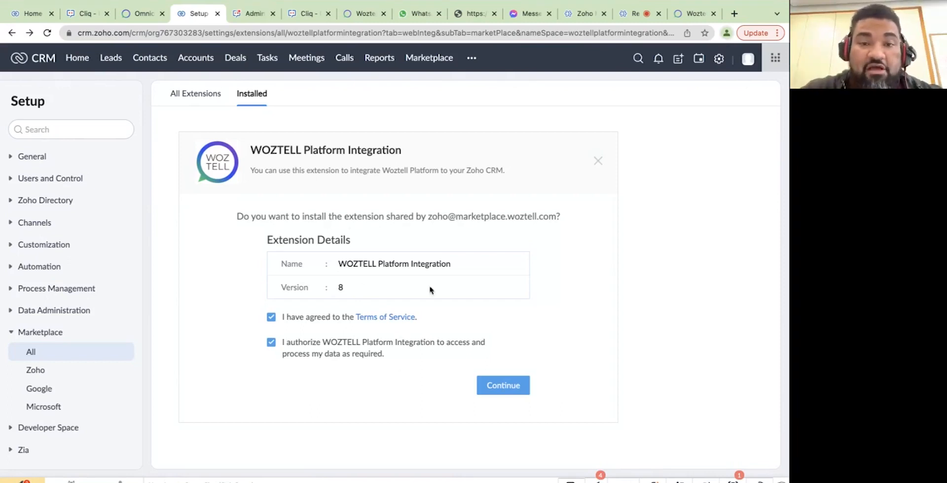
click(504, 385)
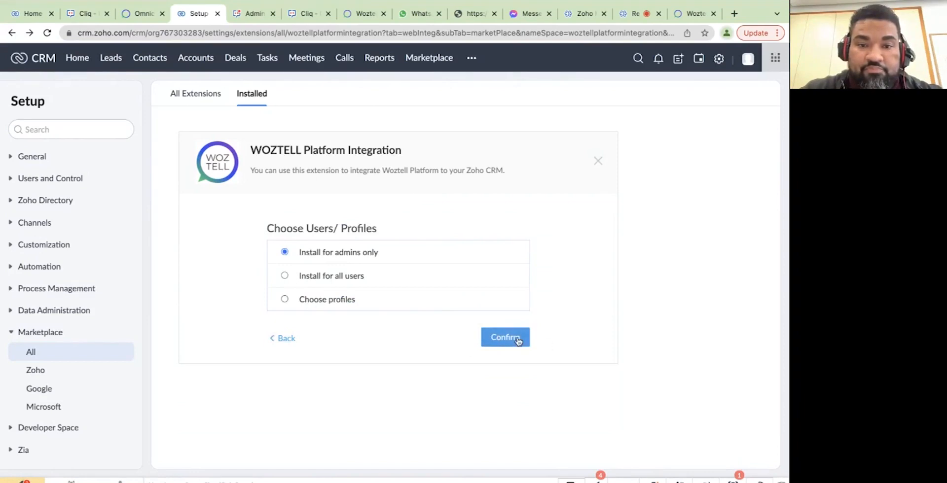
Install the extension for admins only and review the settings page's channel list.
click(517, 341)
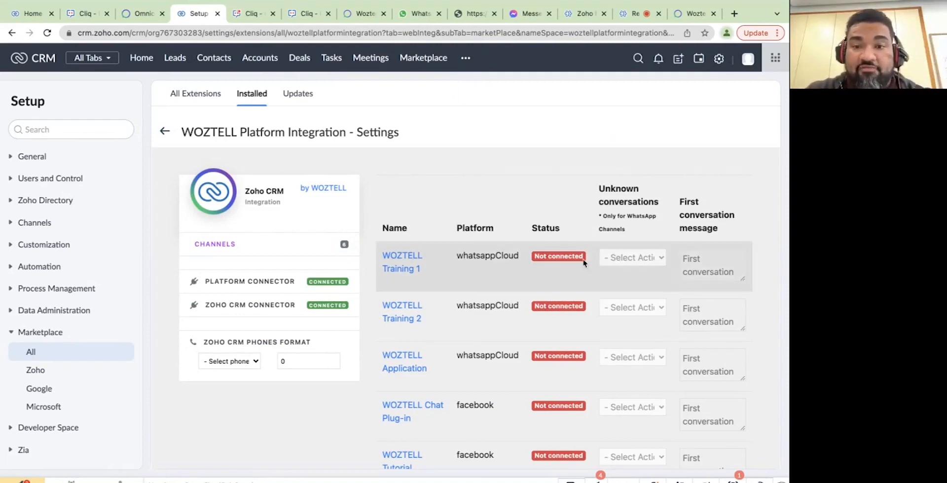
scroll(542, 266, down, 2)
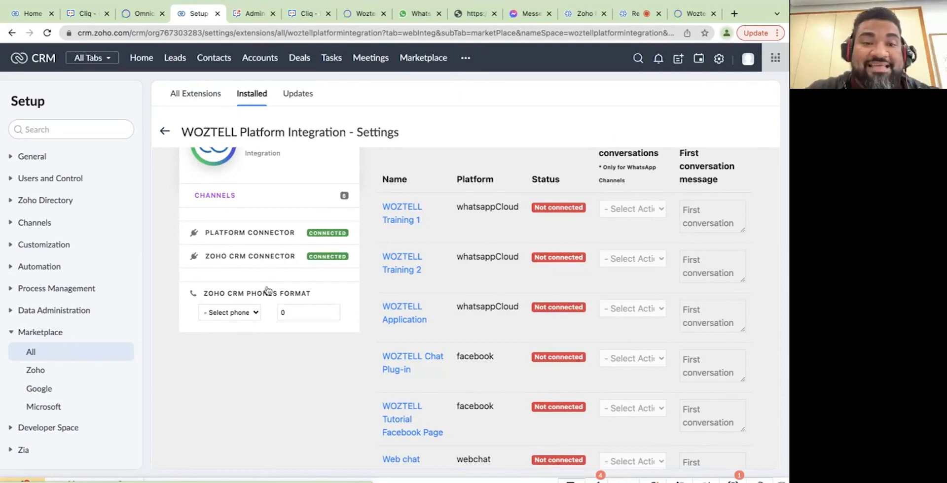
Set the WOZTELL phone format to Spain (+34) with 9 digits (+34 #########) and save it.
click(256, 314)
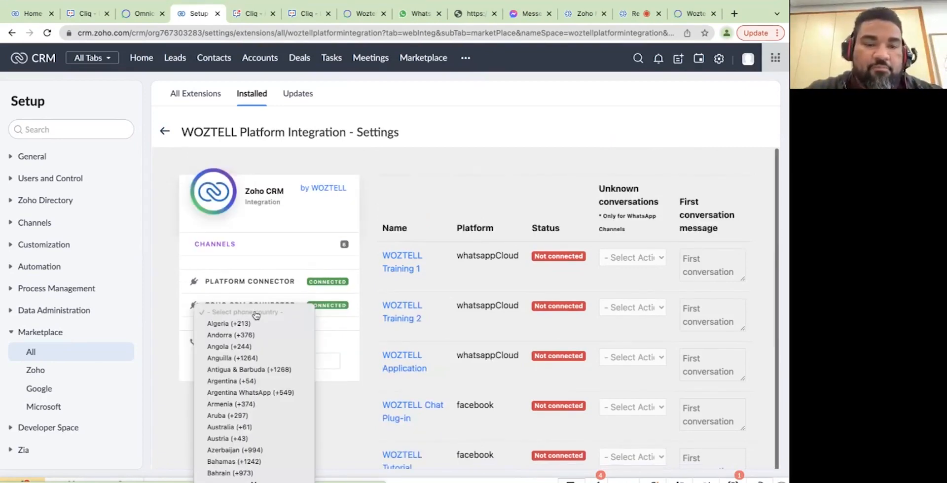
scroll(253, 341, down, 20)
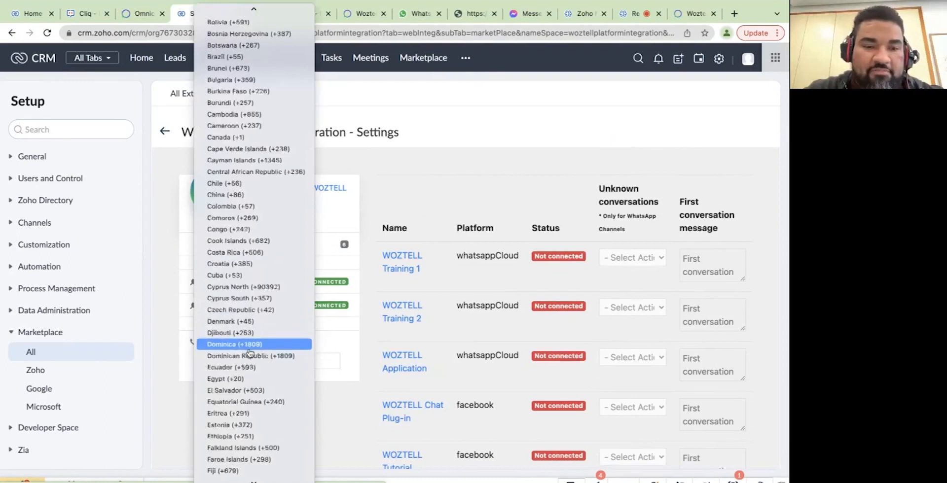
scroll(250, 352, down, 15)
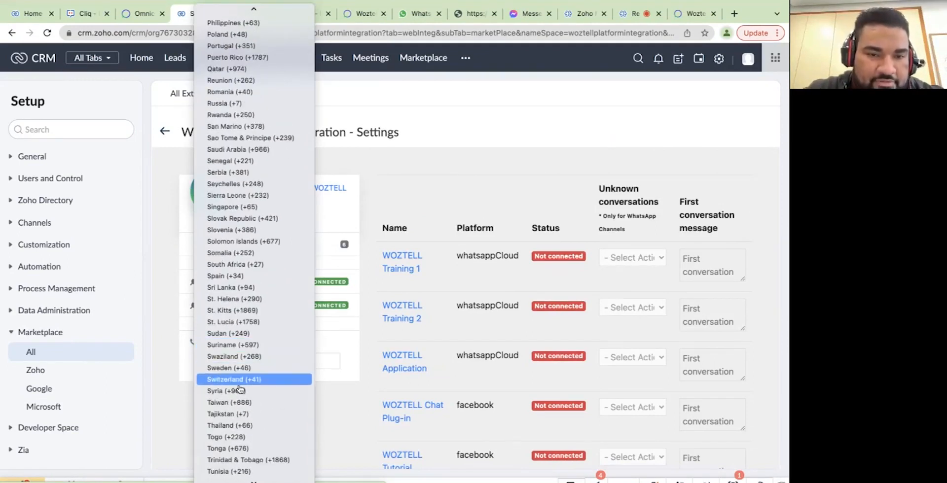
click(235, 277)
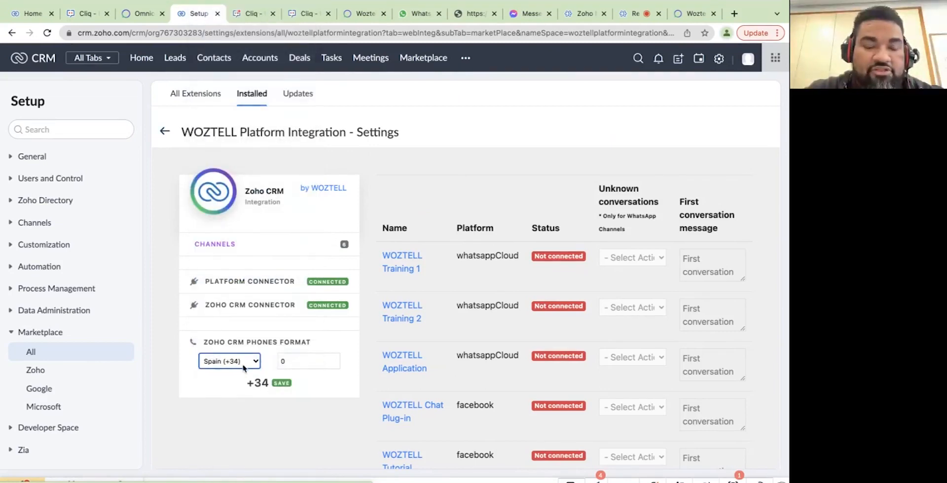
click(292, 361)
key(BackSpace)
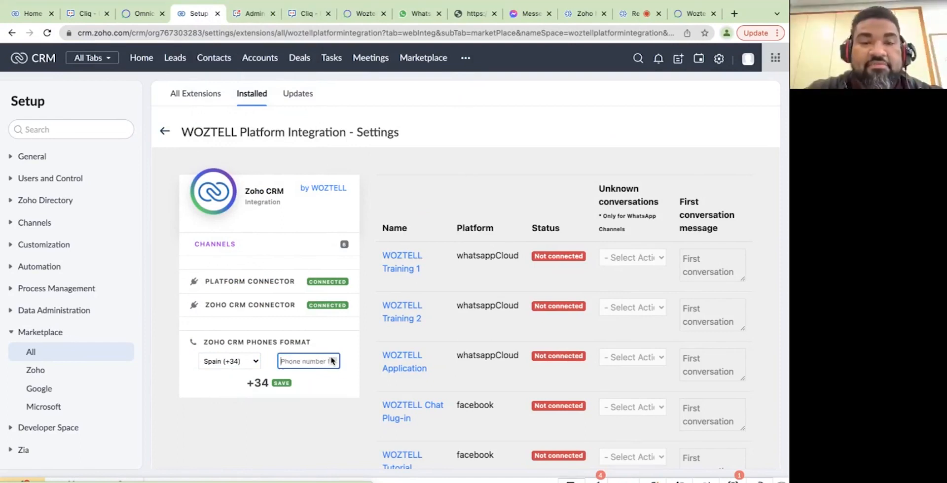
text(9)
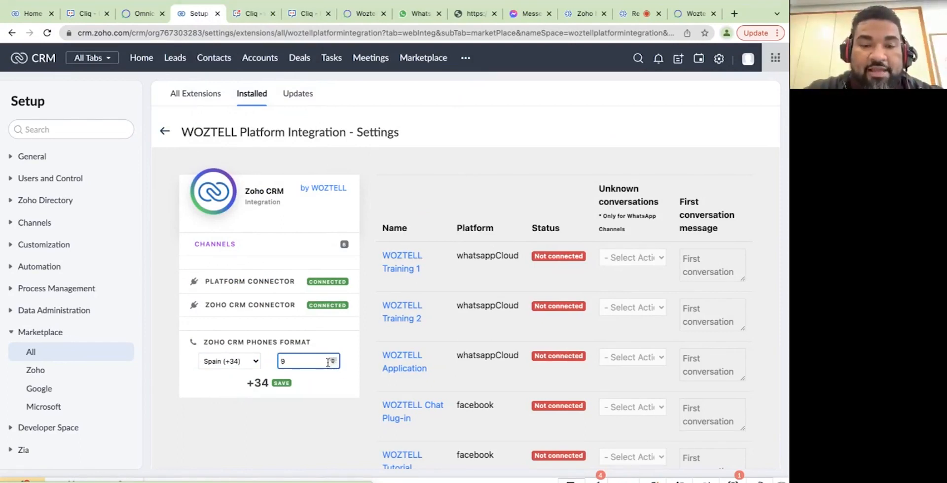
click(332, 391)
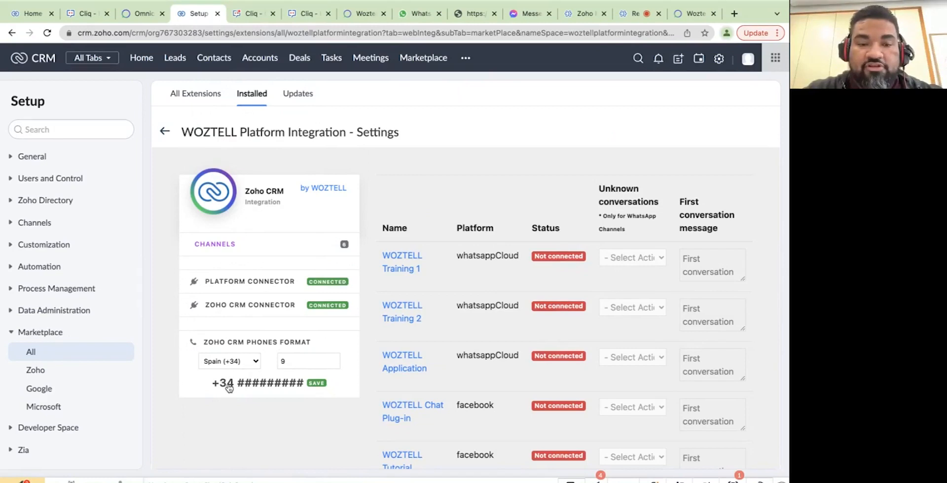
click(316, 384)
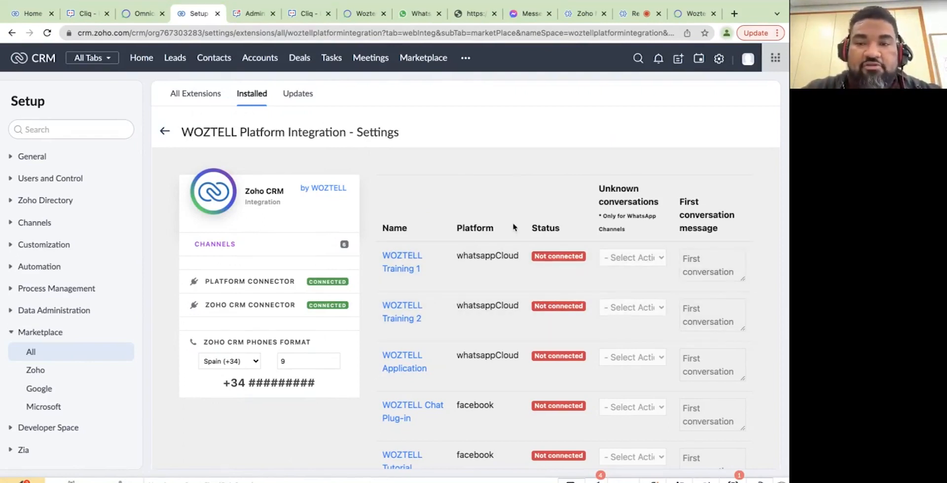
scroll(514, 227, down, 1)
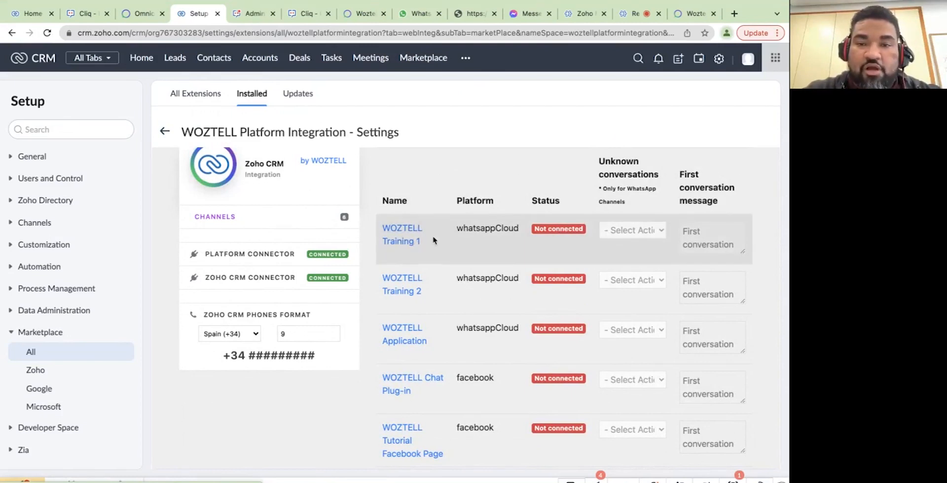
Connect WOZTELL Training 1 and make unknown conversations create a lead.
click(554, 230)
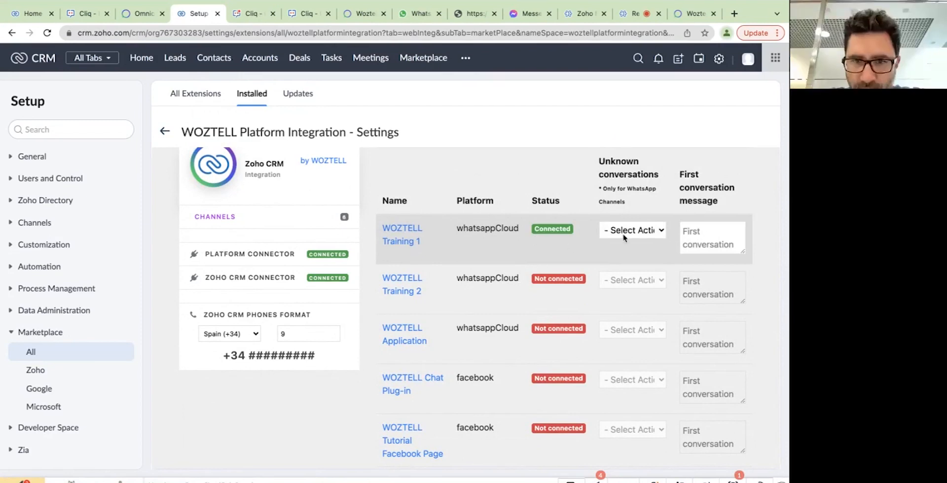
click(628, 232)
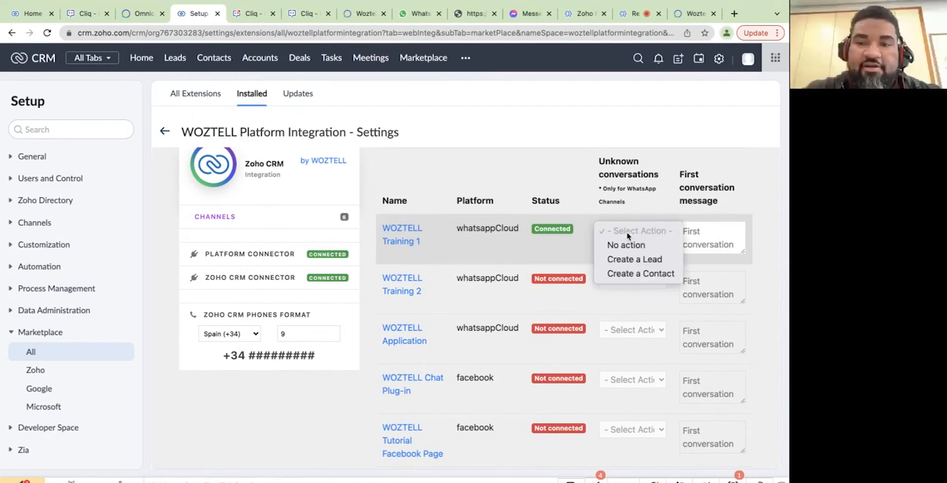
click(647, 267)
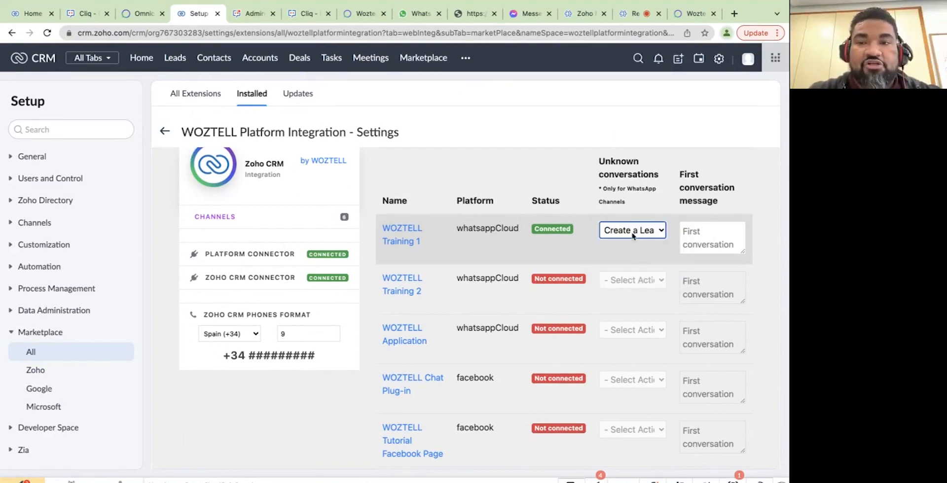
Give Training 1 the first conversation message "Hello, thanks for writing!".
click(689, 234)
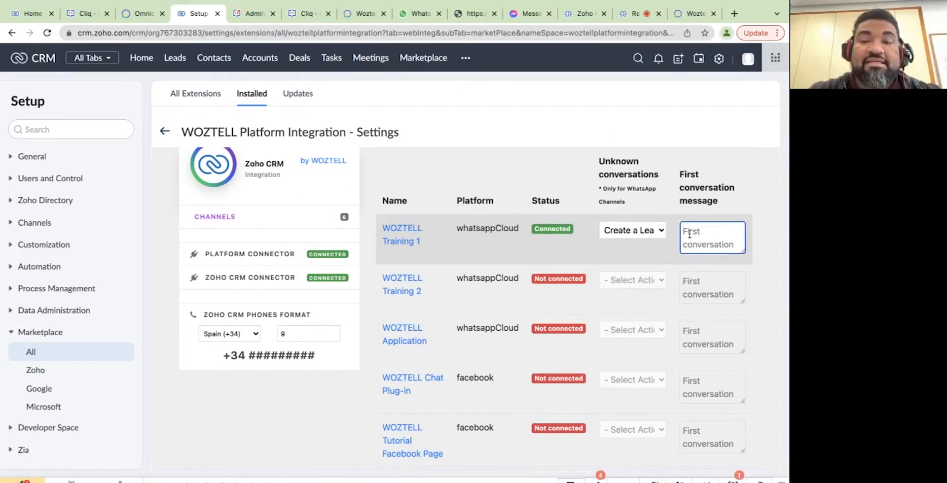
text(Hello)
key(BackSpace)
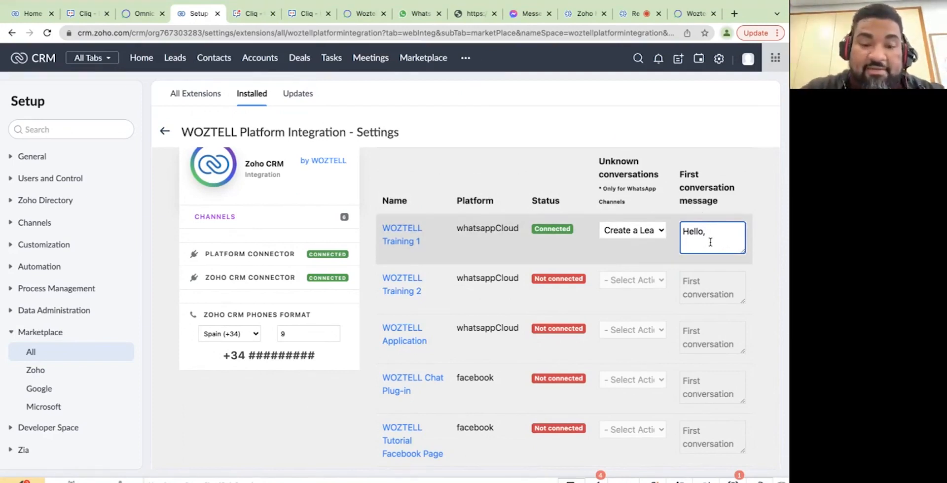
text(thanks for)
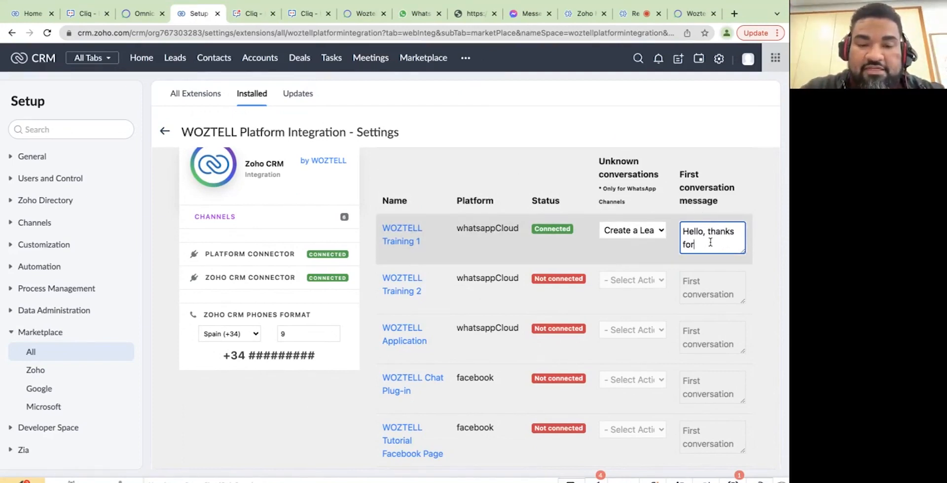
text( writing)
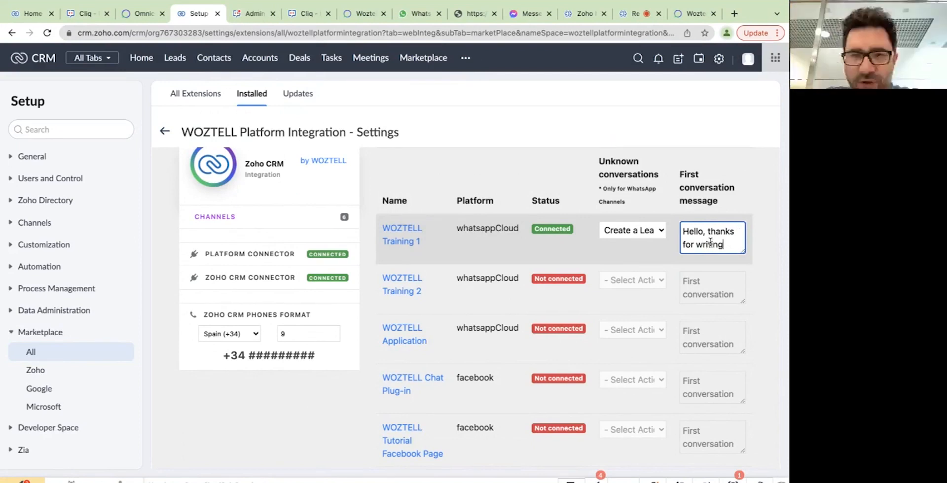
text(!)
click(764, 265)
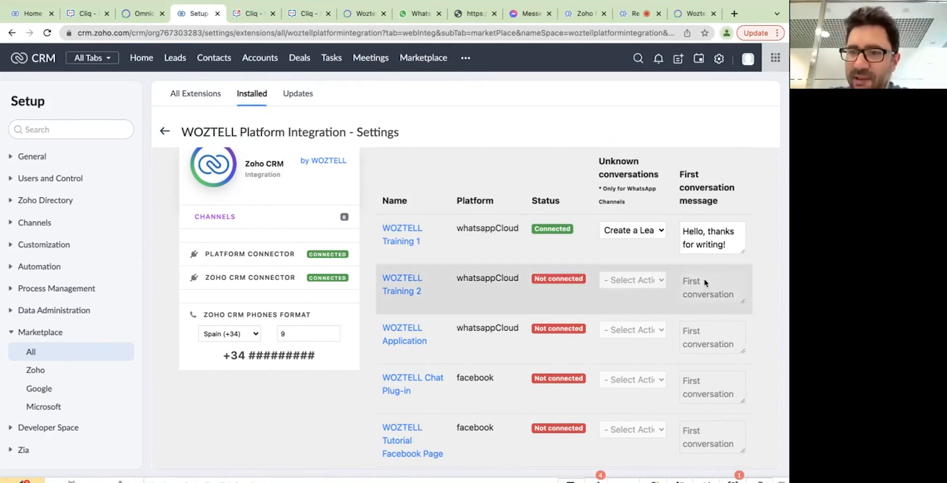
Connect Chat Plug-in to create leads, copying Training 1's greeting "Hello, thanks for writing!" into it.
scroll(769, 225, down, 3)
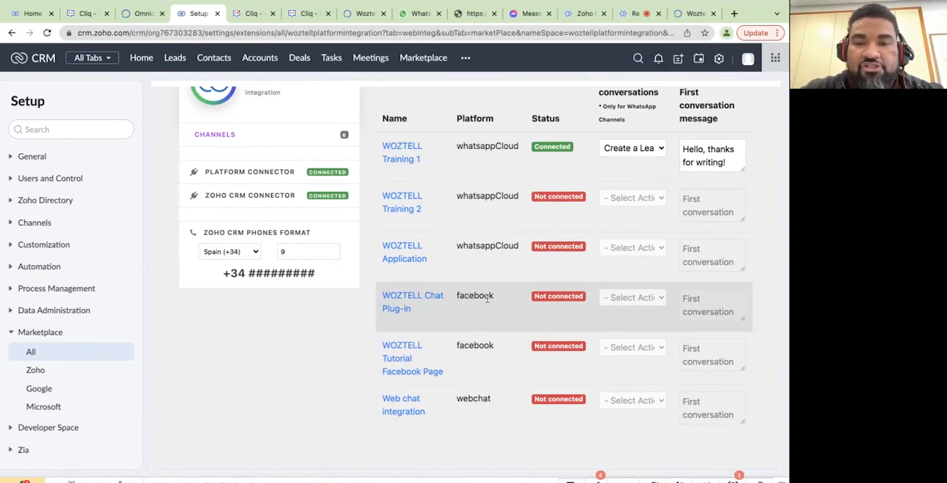
click(551, 298)
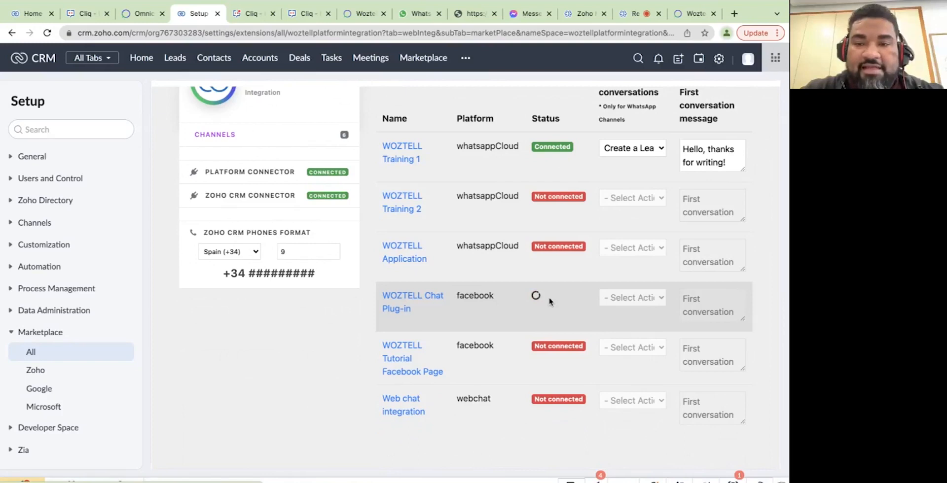
click(639, 298)
click(639, 327)
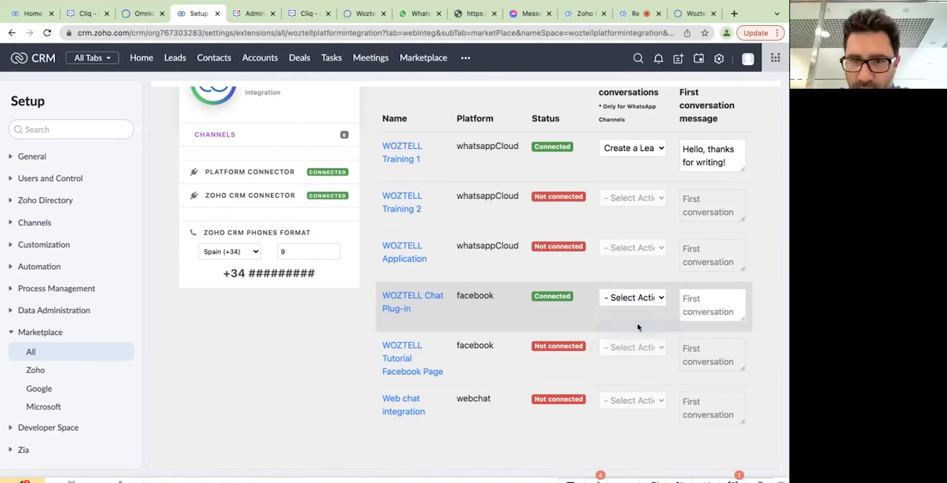
click(691, 299)
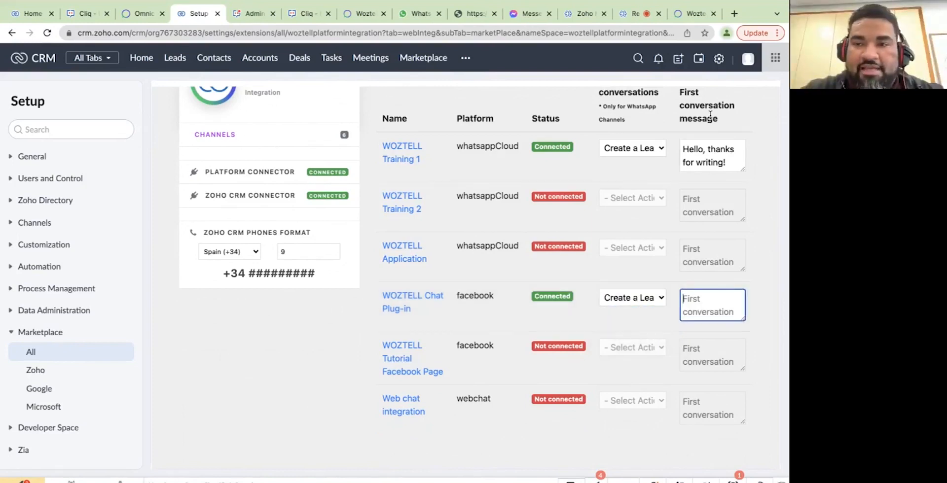
click(738, 169)
drag(731, 164, 678, 148)
key(ctrl+c)
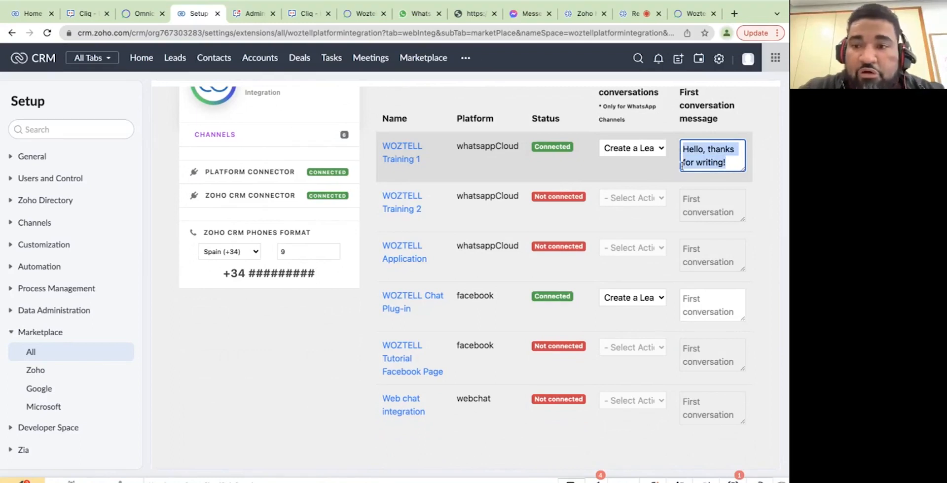
click(696, 299)
key(ctrl+v)
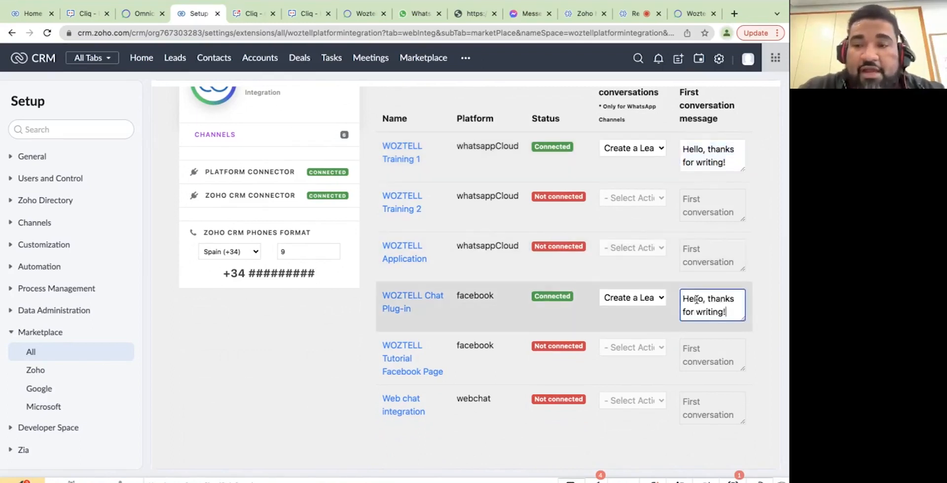
click(761, 320)
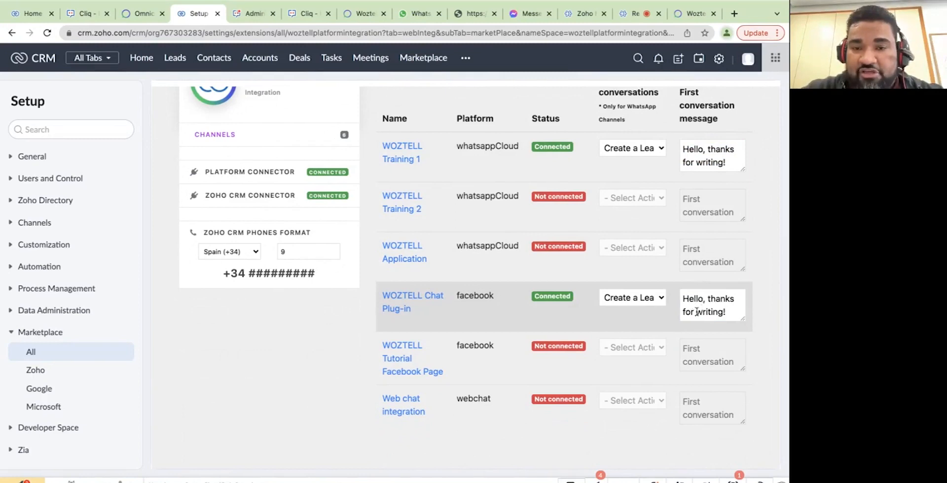
Connect Web chat integration to create leads, pasting the same welcome greeting.
click(557, 402)
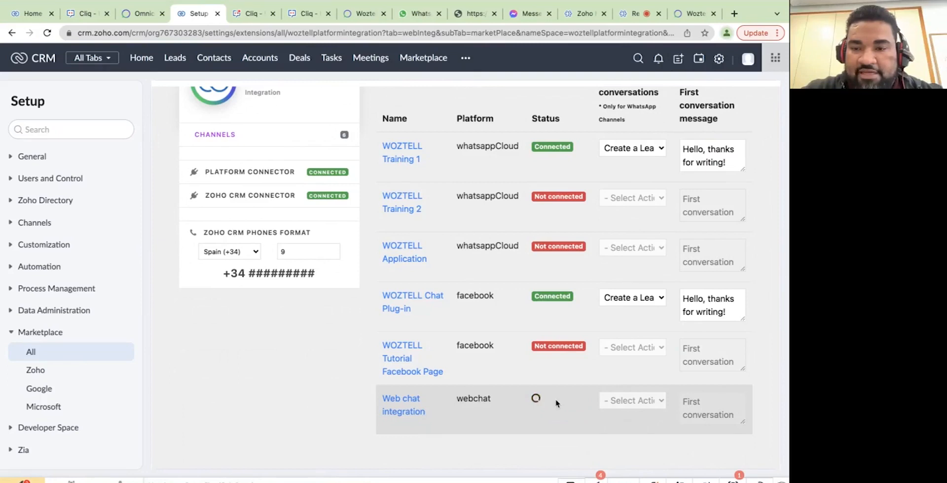
click(632, 401)
click(634, 430)
click(695, 423)
key(ctrl+v)
click(657, 438)
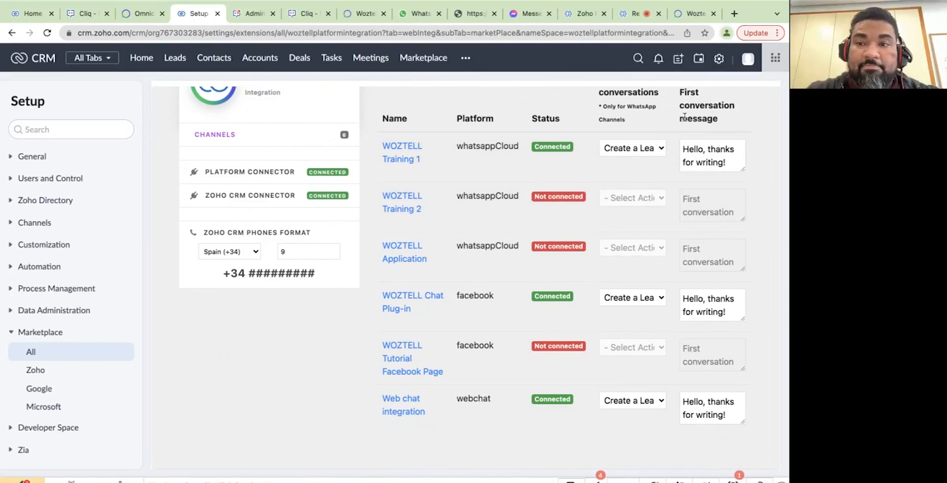
Go to Leads, confirm the WhatsApp profile name WOZTELL DEVELOPER, and open that lead.
scroll(775, 202, up, 2)
scroll(774, 202, down, 2)
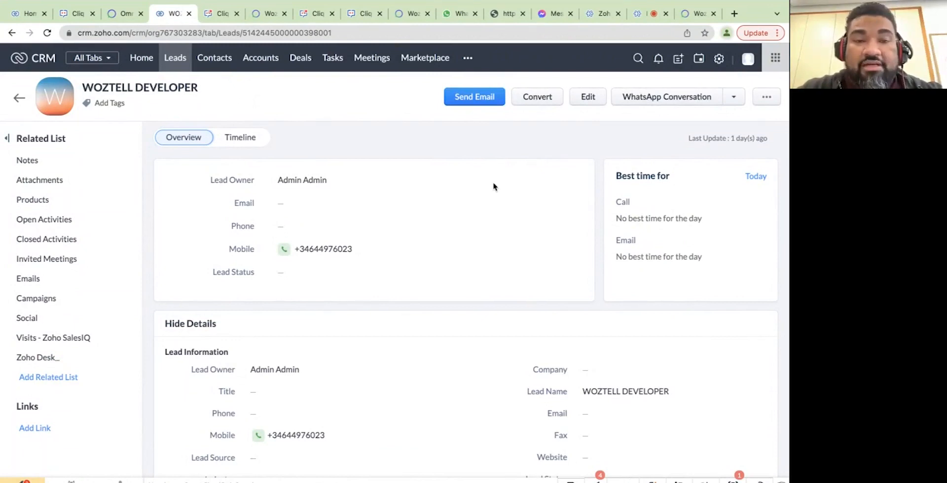
click(176, 62)
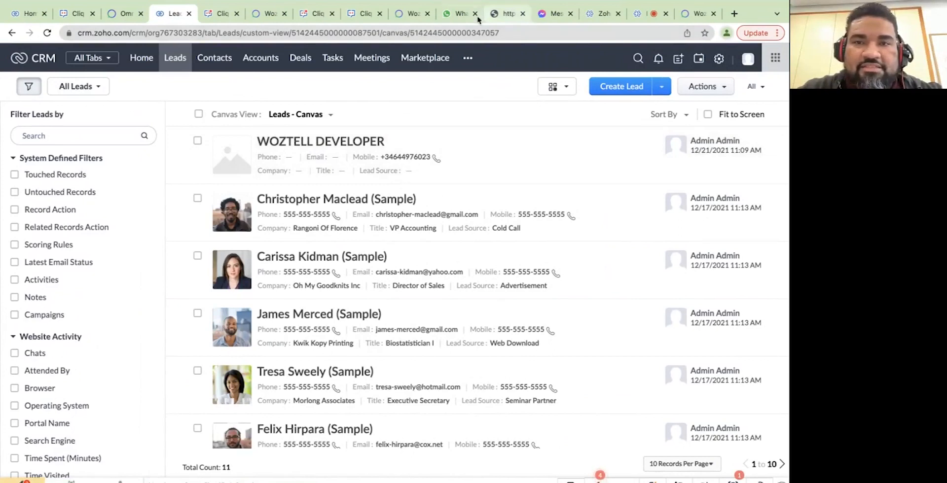
click(456, 15)
drag(18, 278, 112, 280)
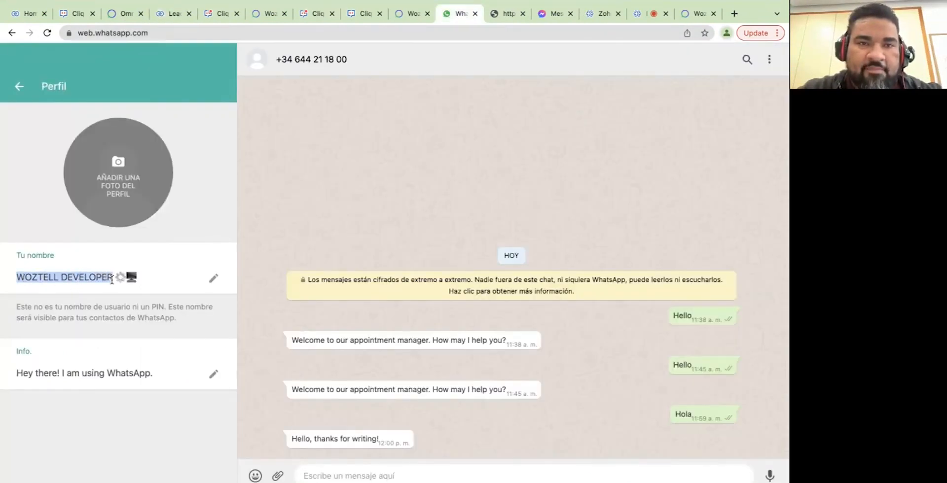
click(168, 13)
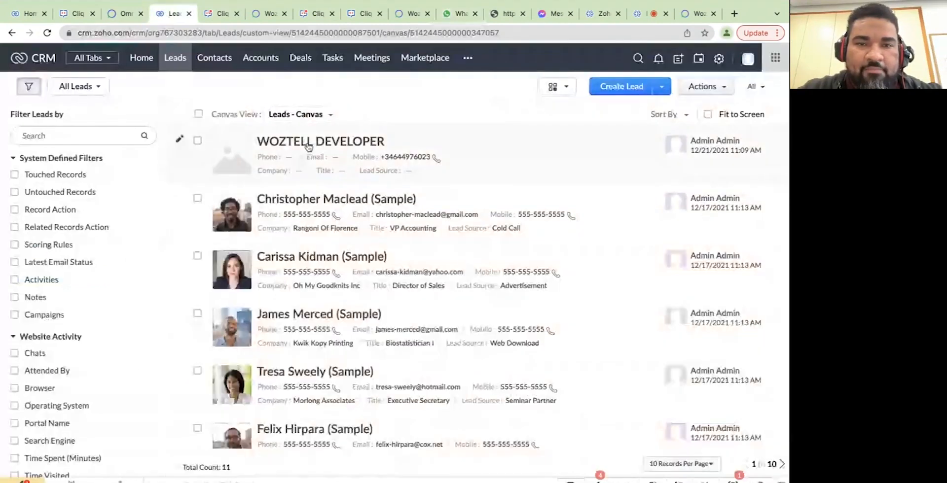
click(309, 143)
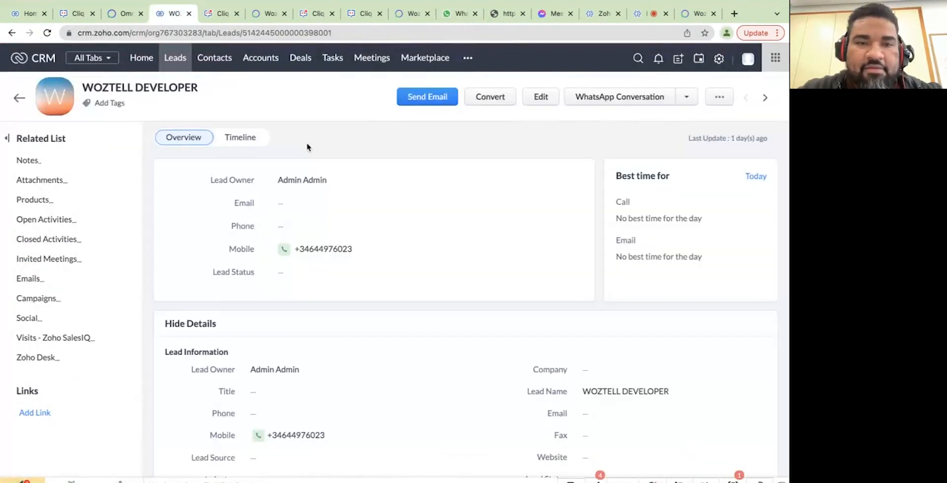
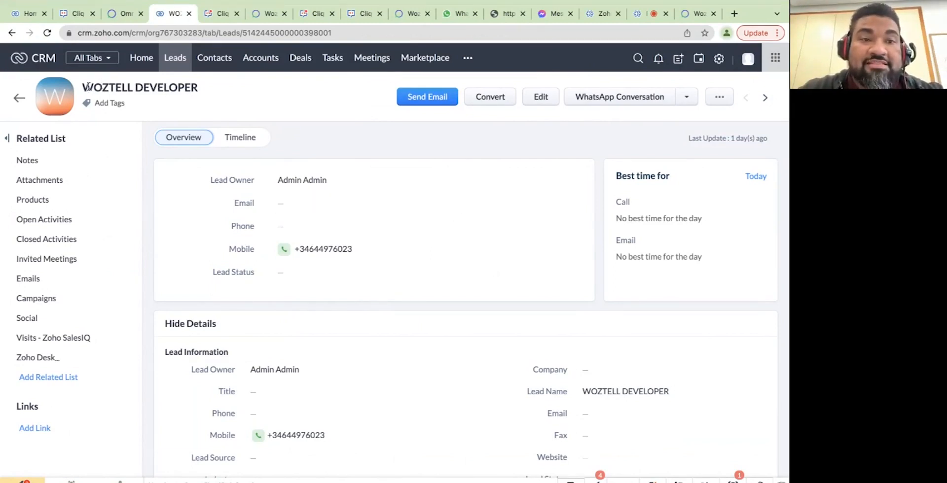
Tick WhatsApp Opt Out on the WOZTELL DEVELOPER lead and save it.
drag(90, 87, 212, 88)
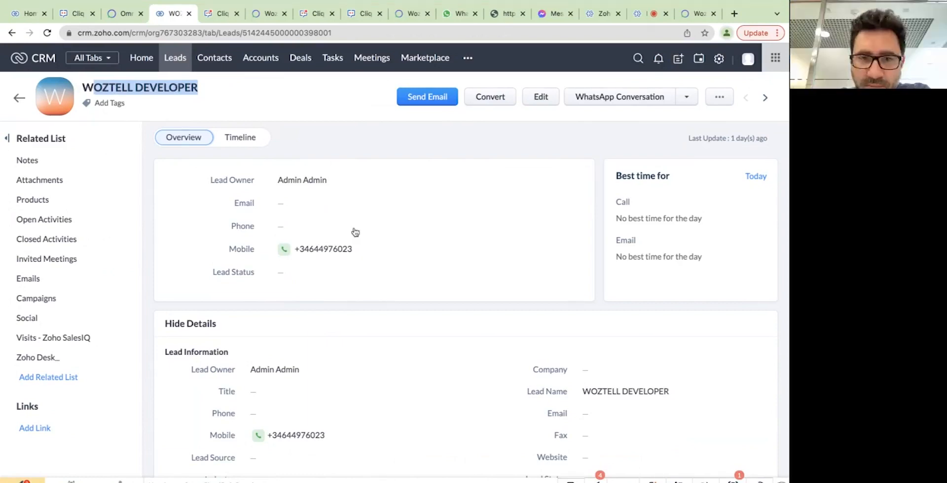
scroll(355, 232, down, 5)
scroll(370, 210, down, 3)
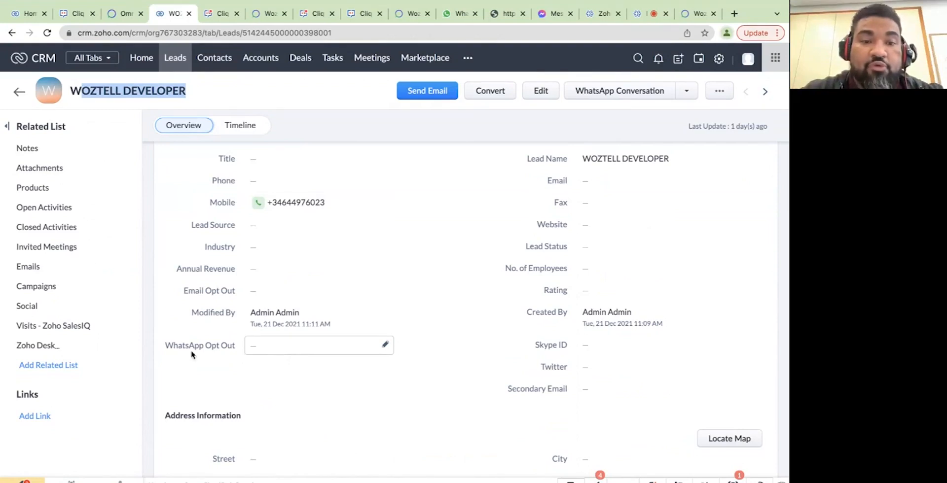
click(265, 349)
click(265, 349)
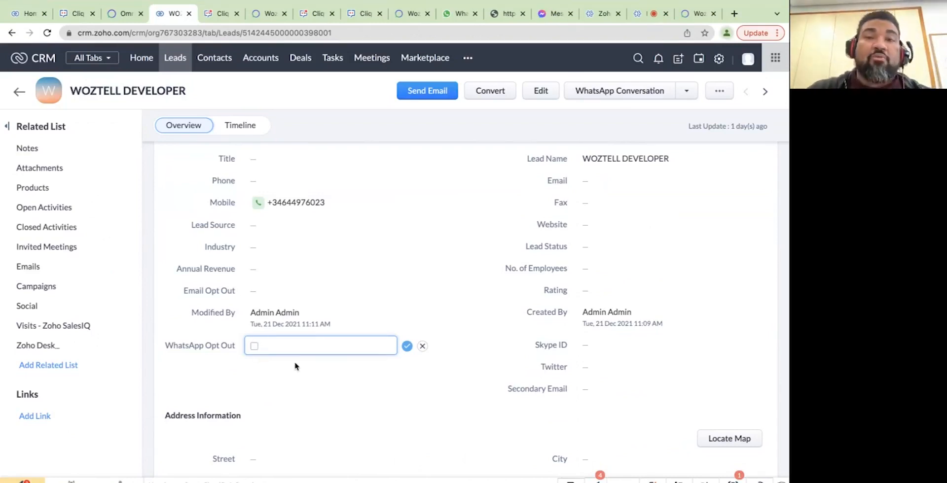
click(254, 346)
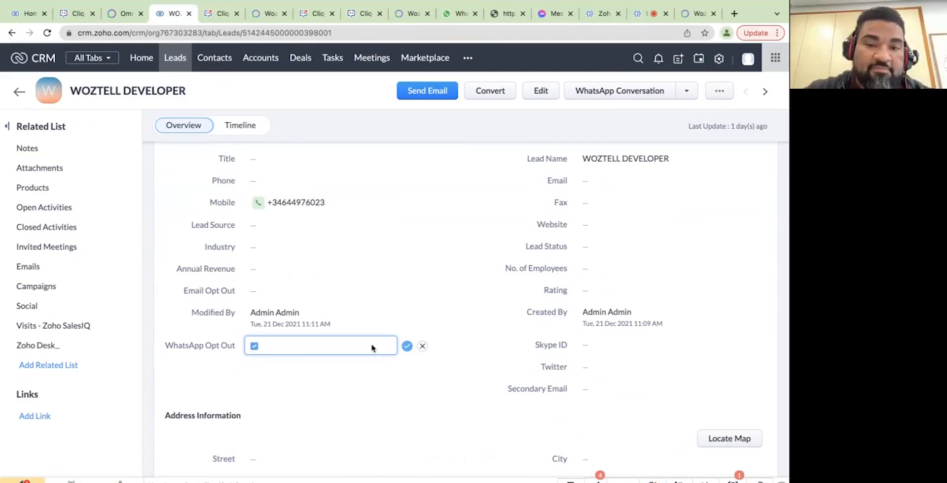
click(407, 346)
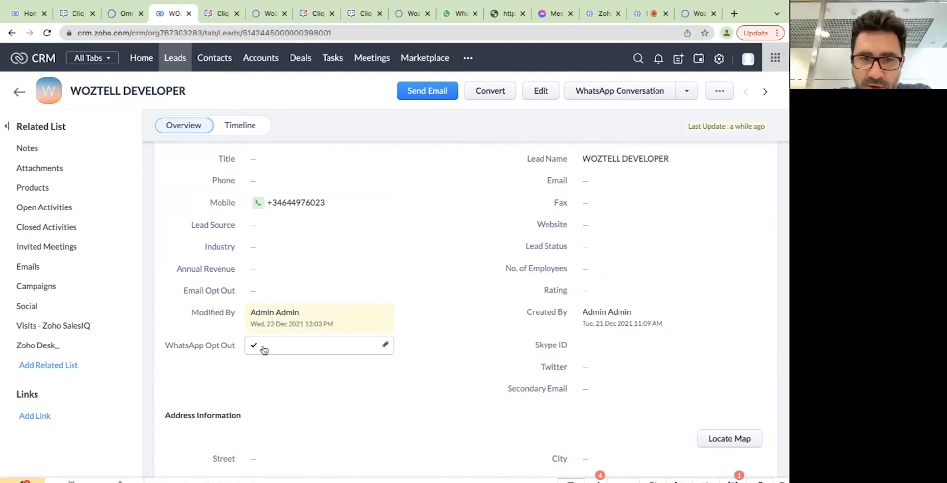
Untick WhatsApp Opt Out again, save it, and return to the top of the lead.
scroll(425, 308, up, 1)
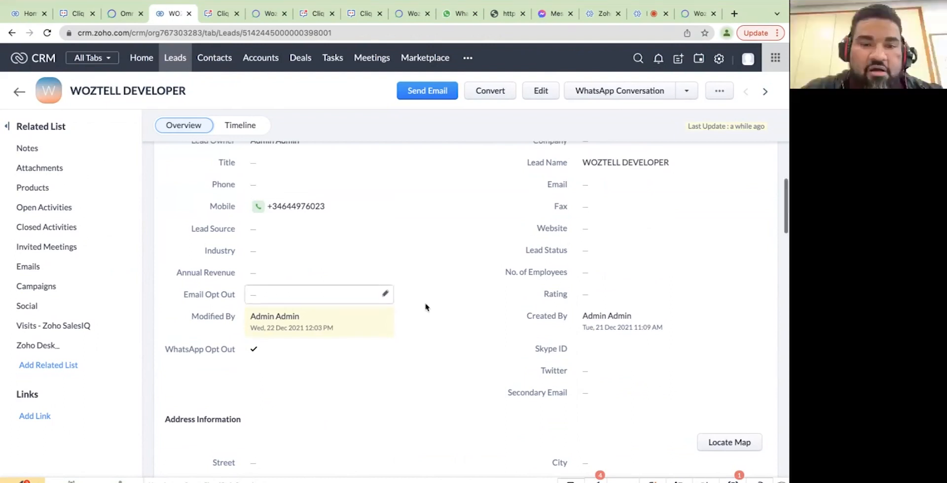
click(255, 353)
click(254, 352)
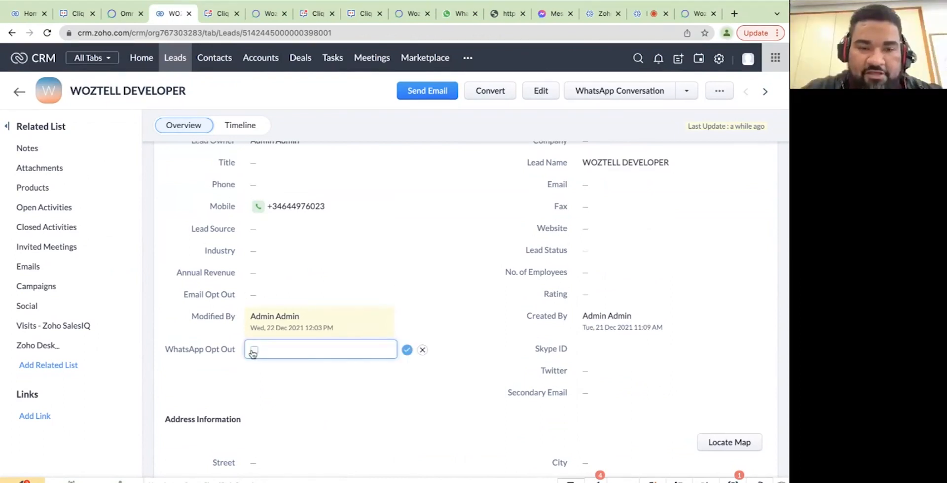
click(406, 350)
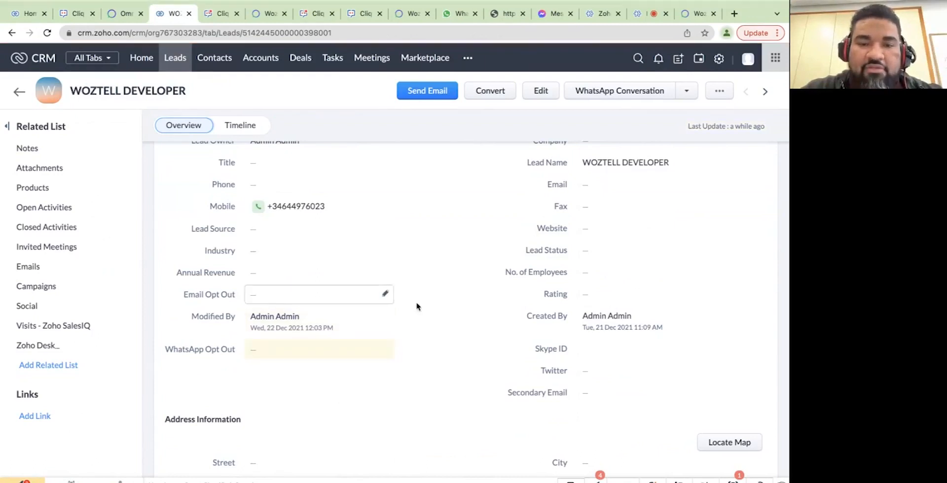
scroll(464, 268, up, 2)
scroll(464, 268, up, 2)
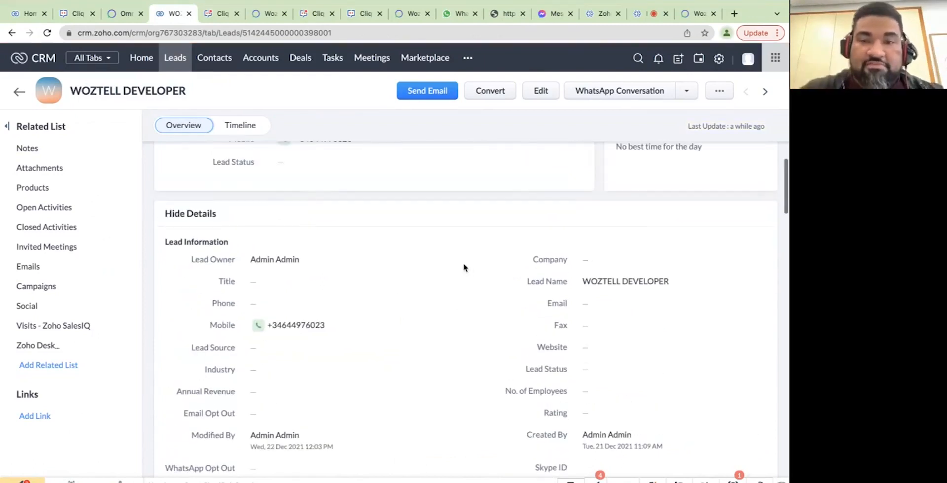
scroll(509, 232, up, 2)
scroll(508, 232, up, 2)
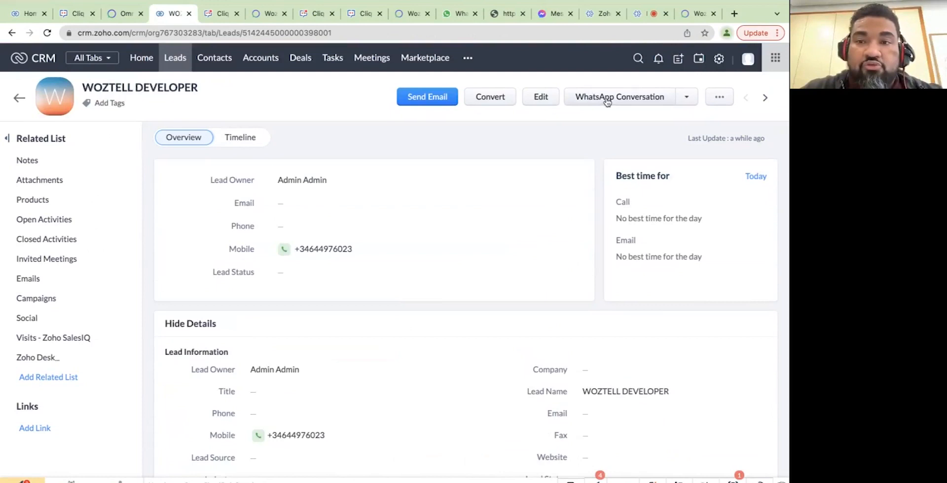
Open a WhatsApp conversation on the lead with Woztell Webinar as the sending number.
click(685, 97)
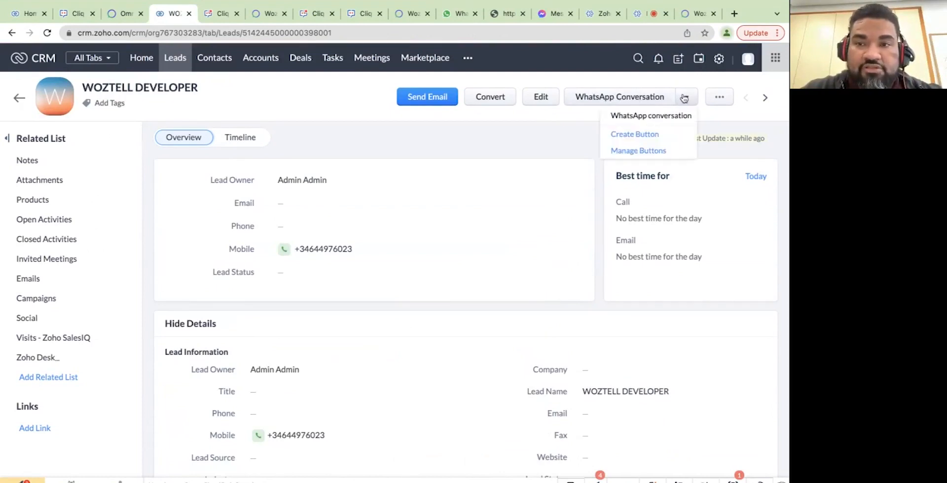
click(656, 115)
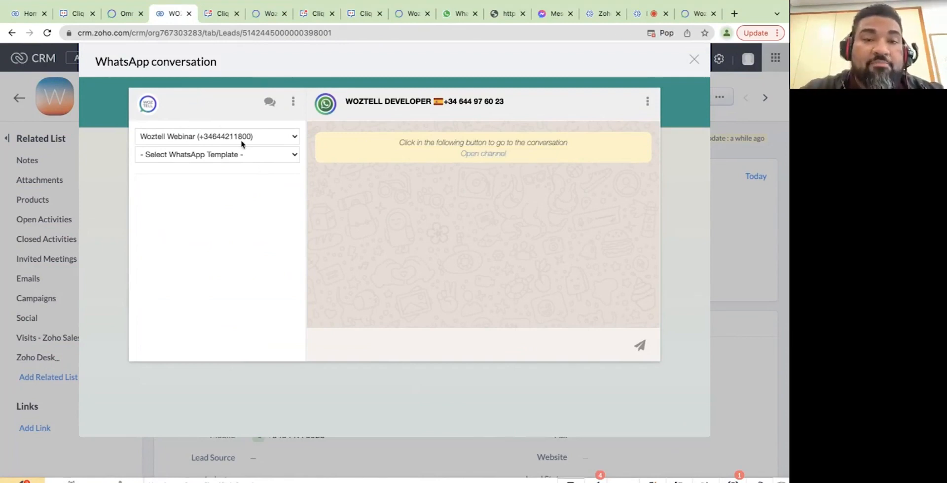
click(267, 141)
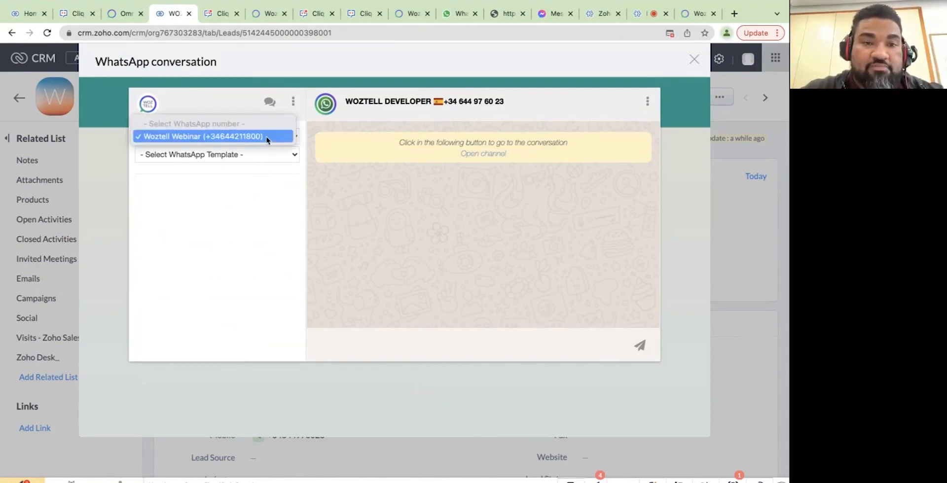
click(266, 138)
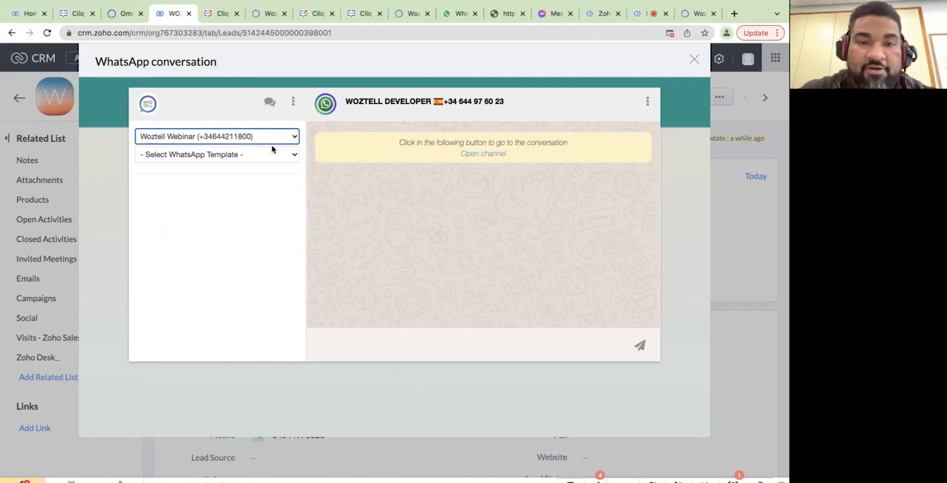
click(272, 137)
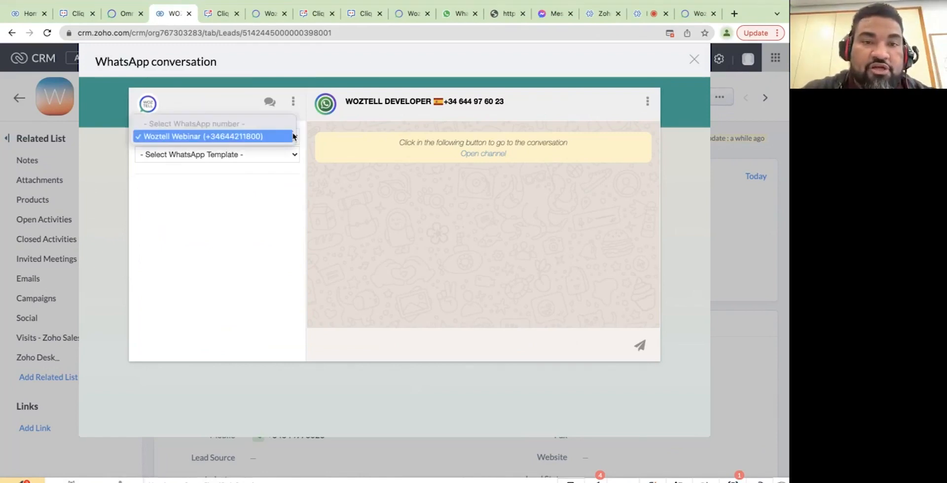
click(260, 137)
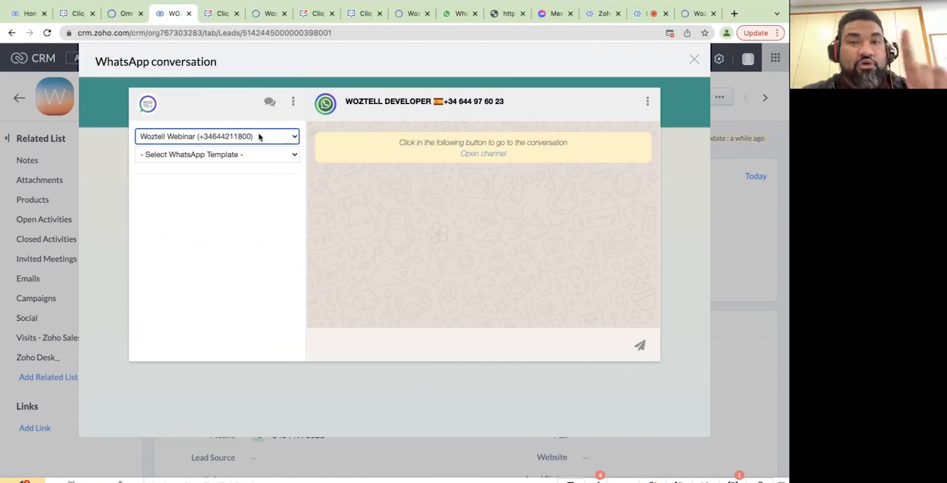
Choose the callback template from the WhatsApp template list, keeping Woztell Webinar as sender.
click(293, 156)
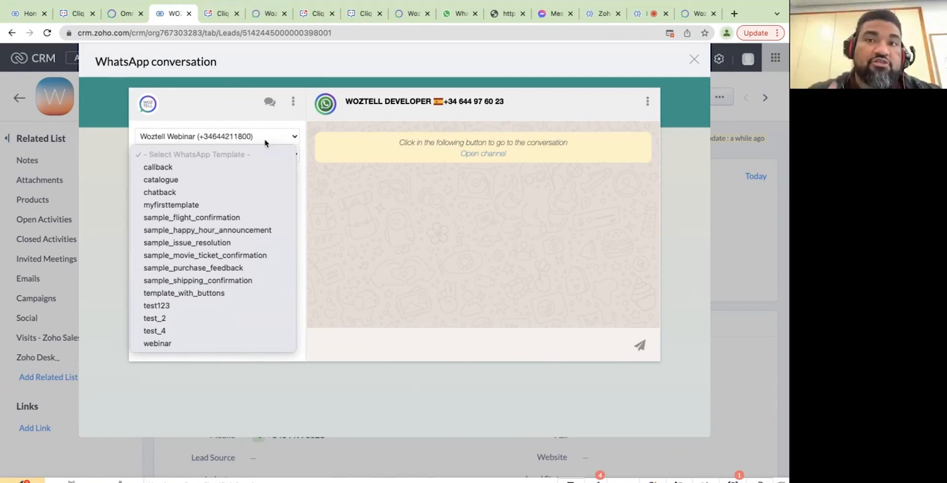
click(275, 139)
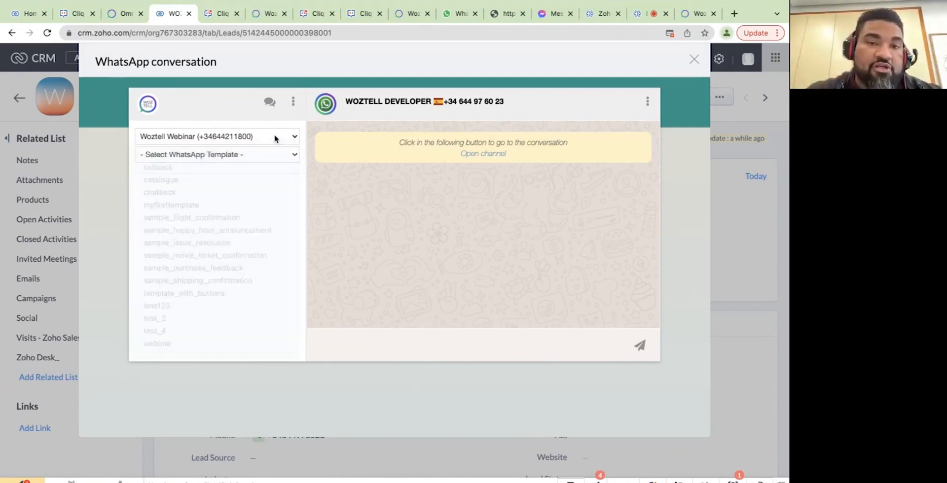
click(275, 139)
click(275, 138)
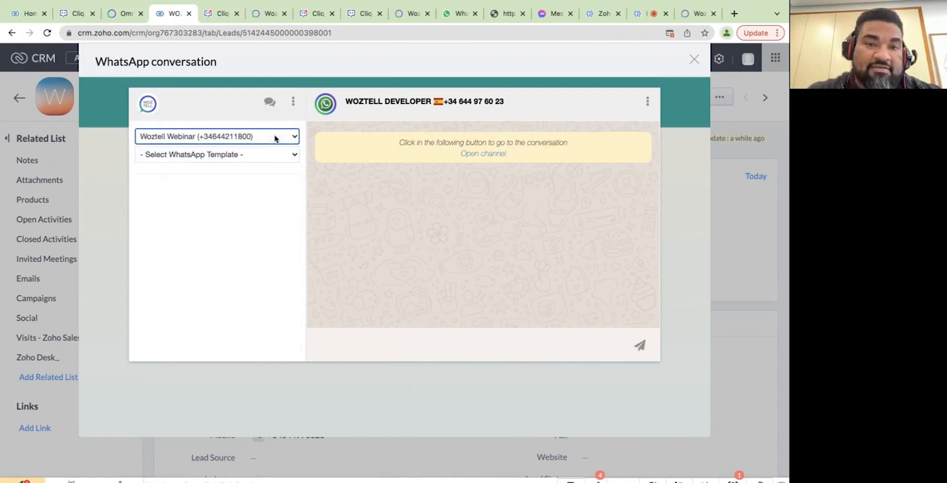
click(248, 155)
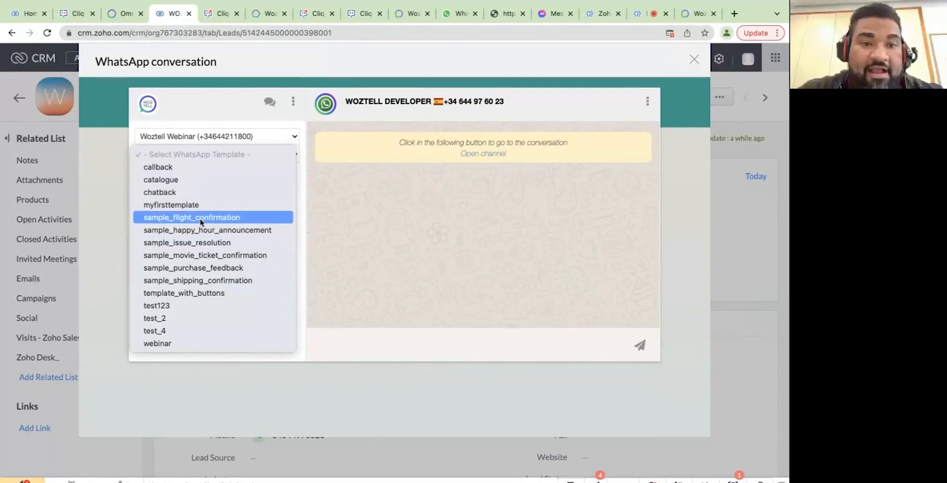
click(187, 167)
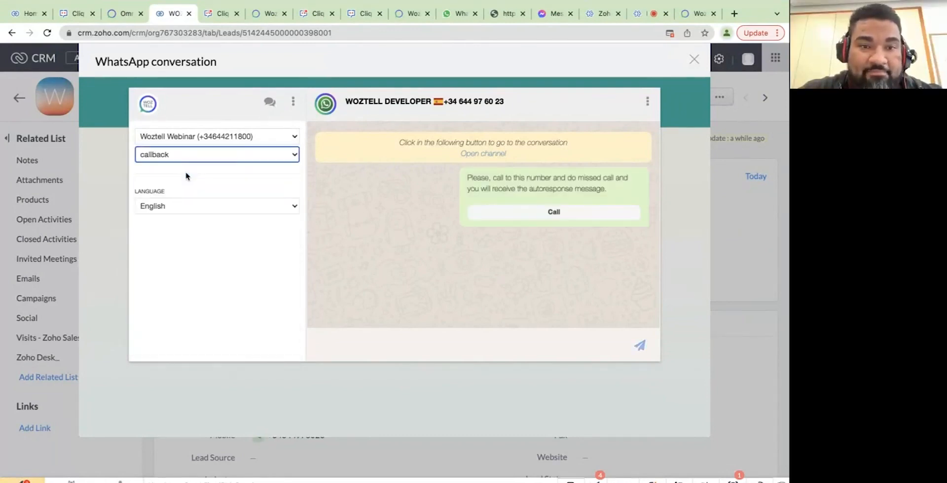
Send the English callback template to the lead and check its arrival in WhatsApp Web.
click(262, 238)
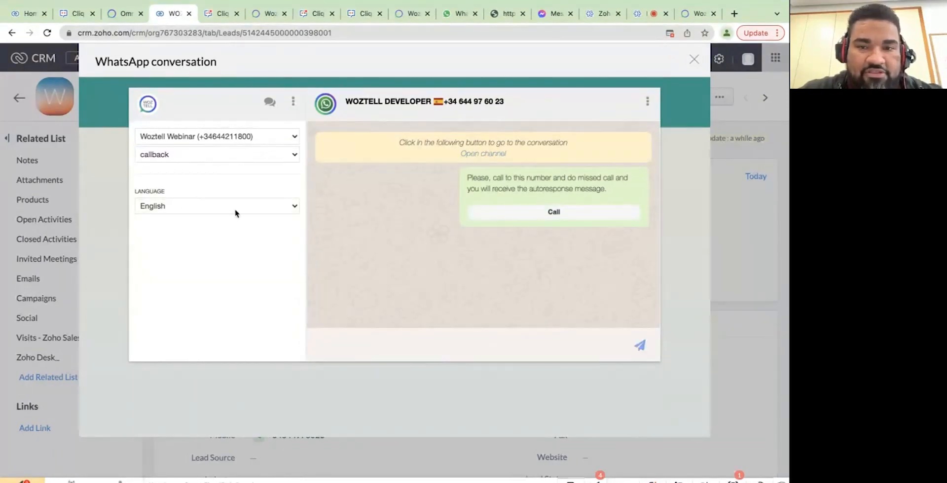
click(640, 348)
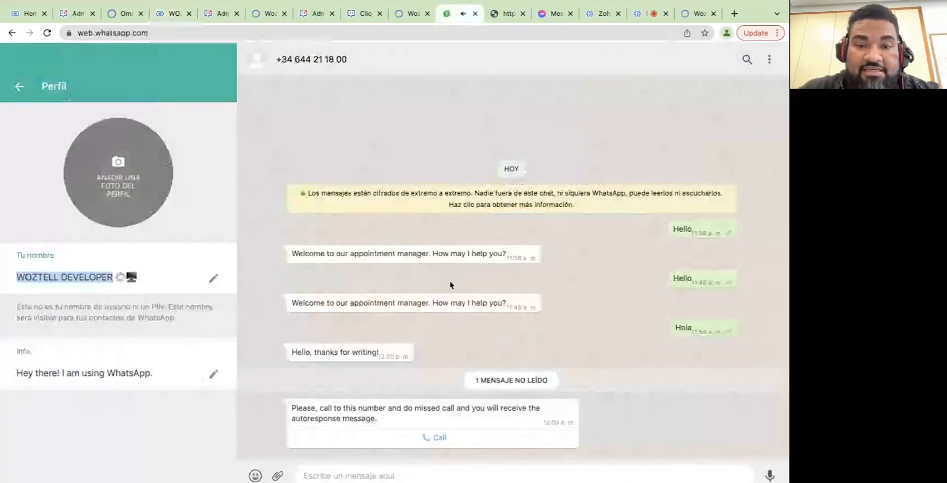
click(454, 14)
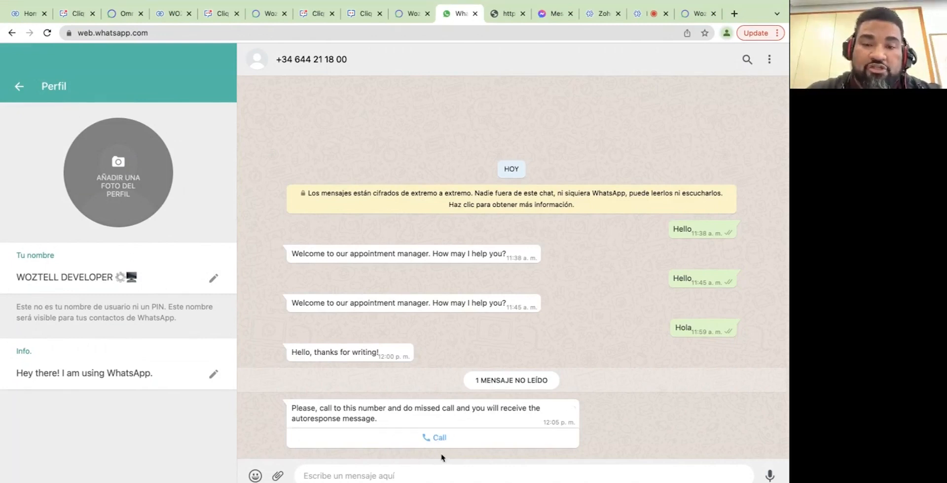
Try Call on the received callback template, dismiss the unsupported notice, and return to Zoho CRM.
click(441, 439)
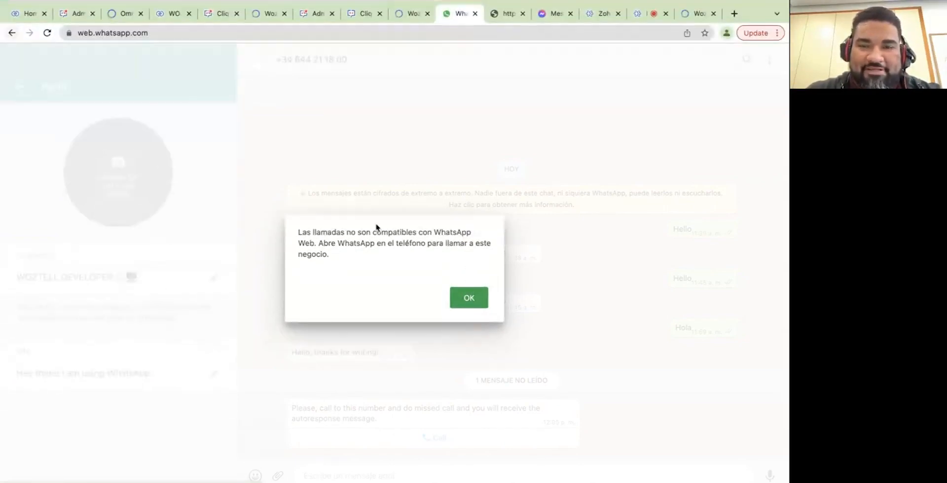
click(471, 299)
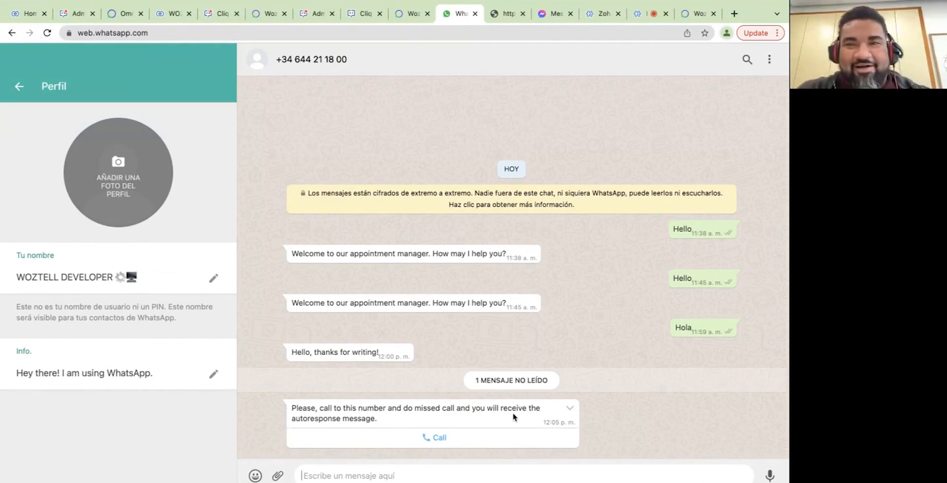
click(167, 17)
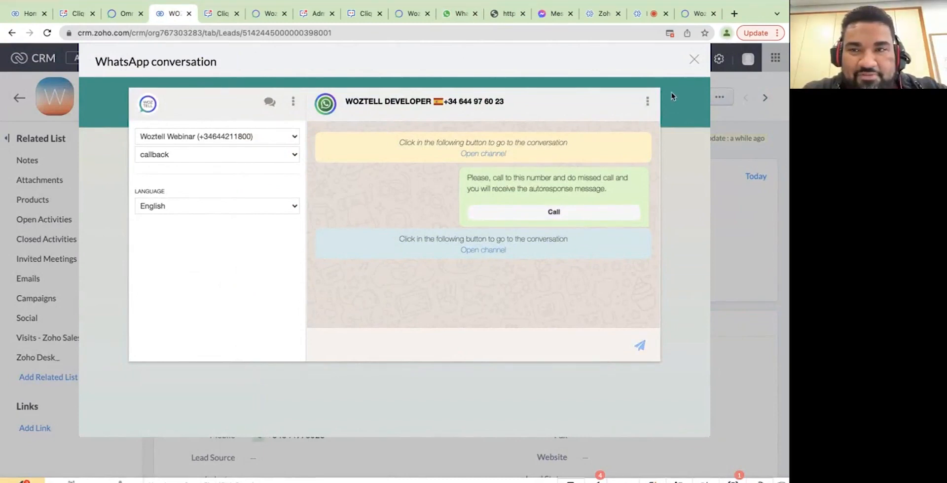
Close the conversation window, then tick and save WhatsApp Opt Out on the lead.
click(694, 59)
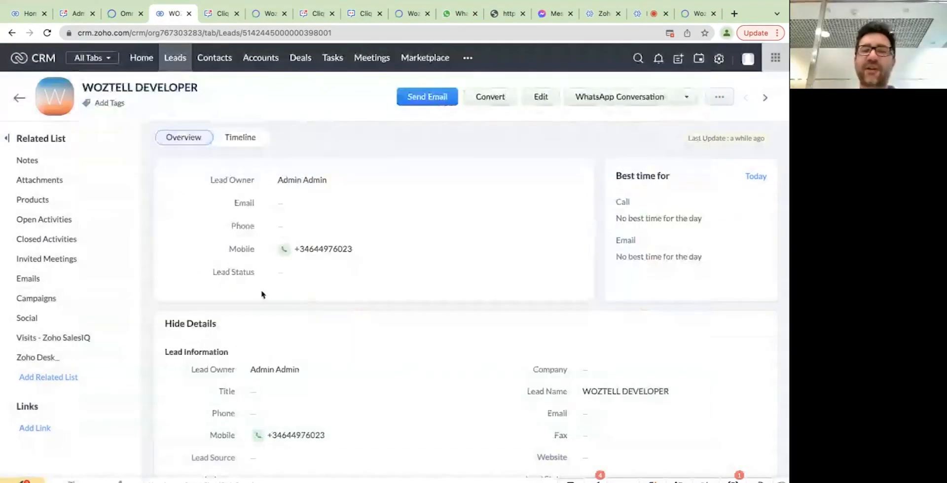
scroll(294, 306, down, 10)
scroll(296, 301, down, 3)
scroll(294, 304, up, 7)
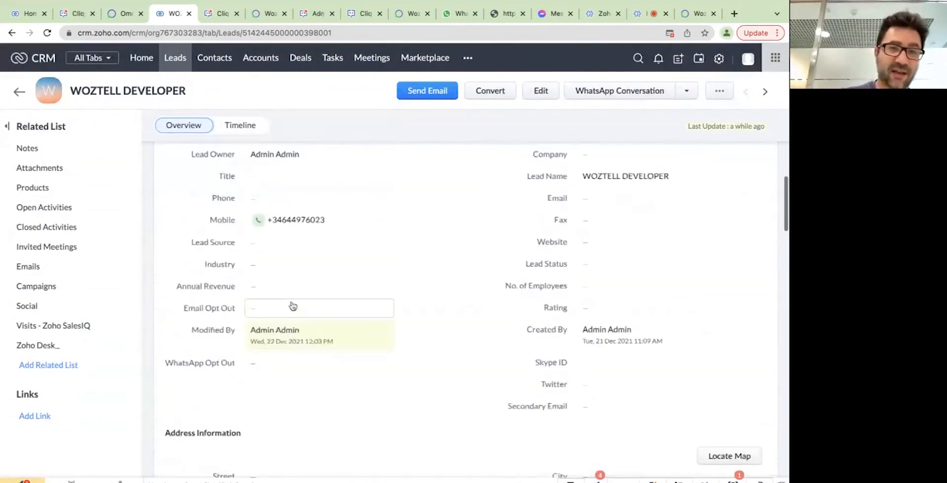
click(265, 363)
click(254, 364)
click(407, 364)
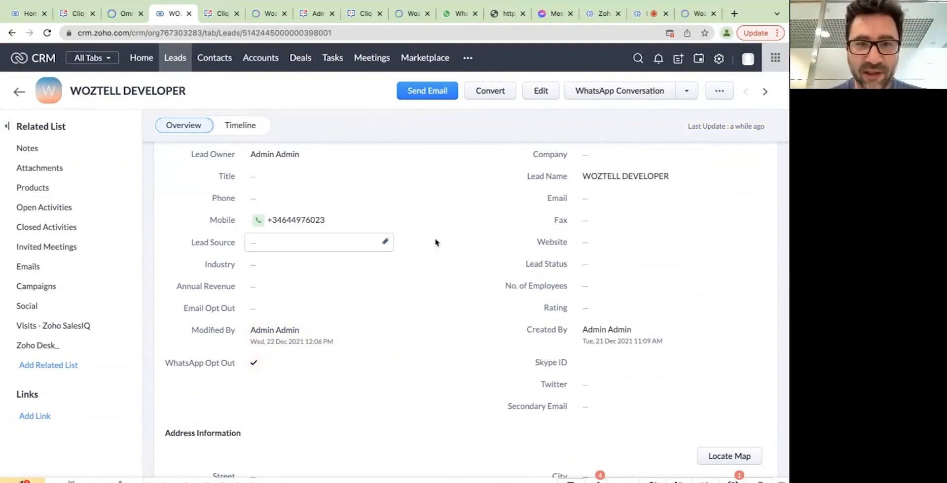
Reopen the lead's WhatsApp conversation and pick the sending WhatsApp number.
click(617, 92)
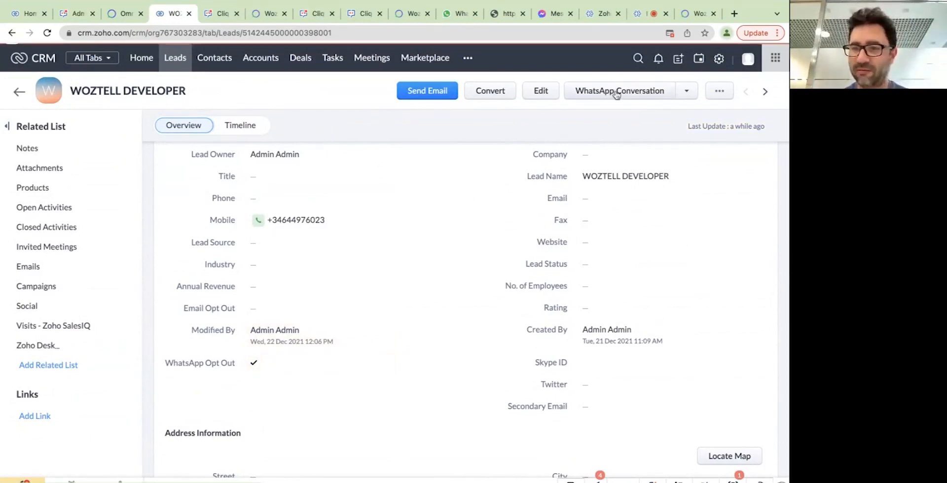
click(292, 138)
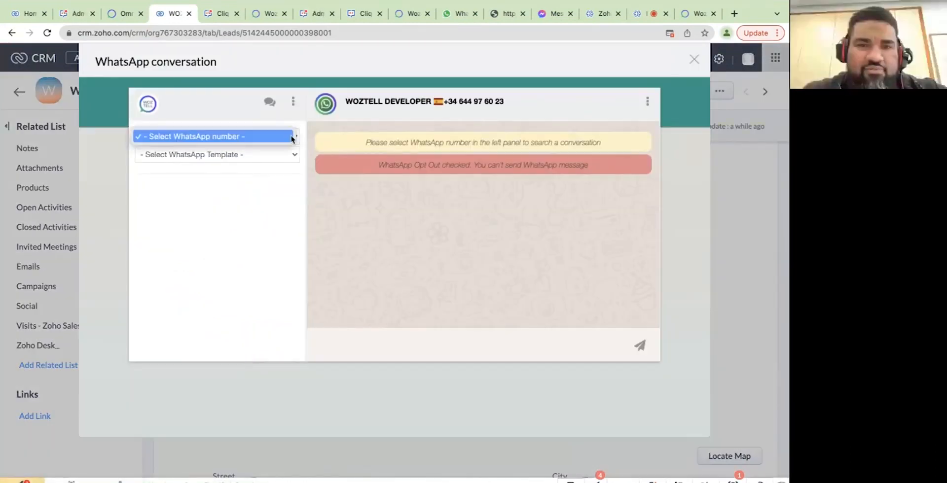
click(296, 139)
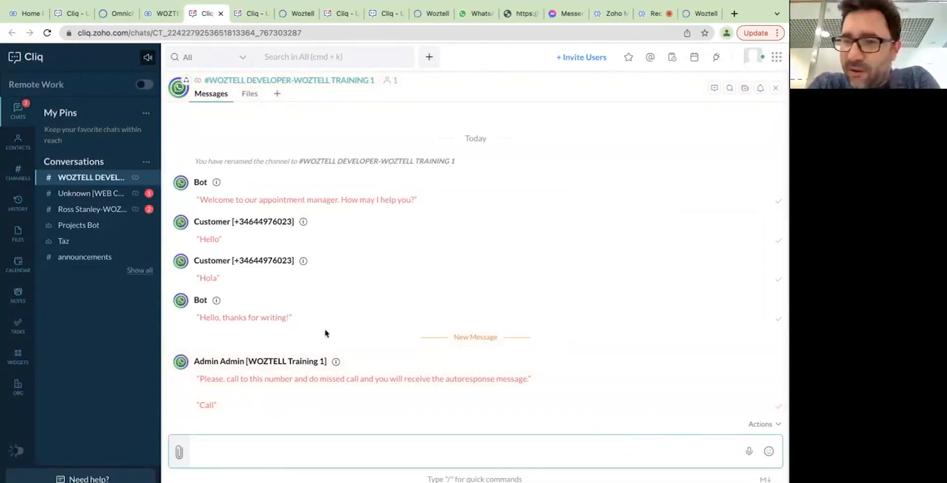
Send the /w hello command in Cliq, then recheck the lead's WhatsApp conversation in the CRM.
text(/w hello)
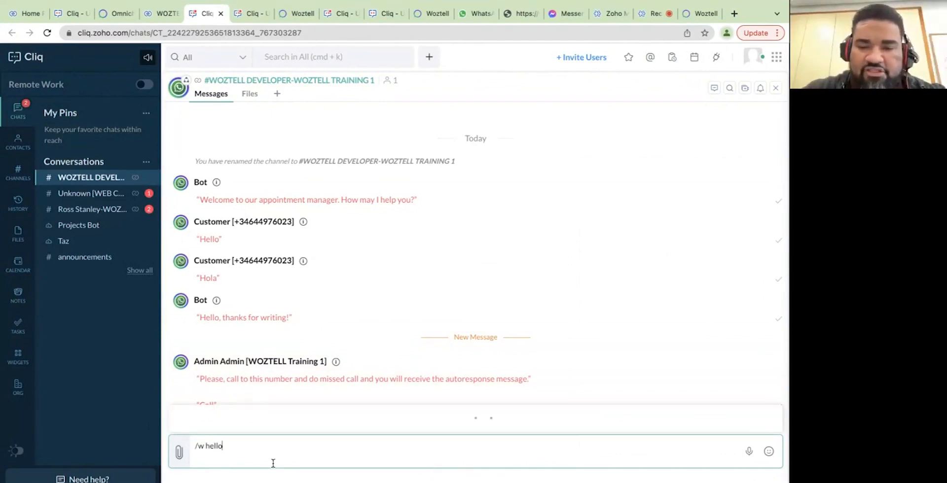
key(Return)
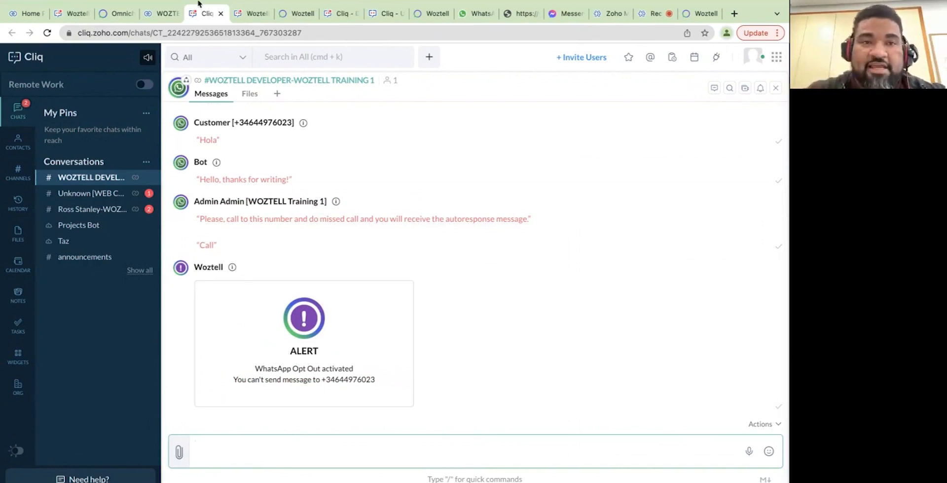
click(161, 15)
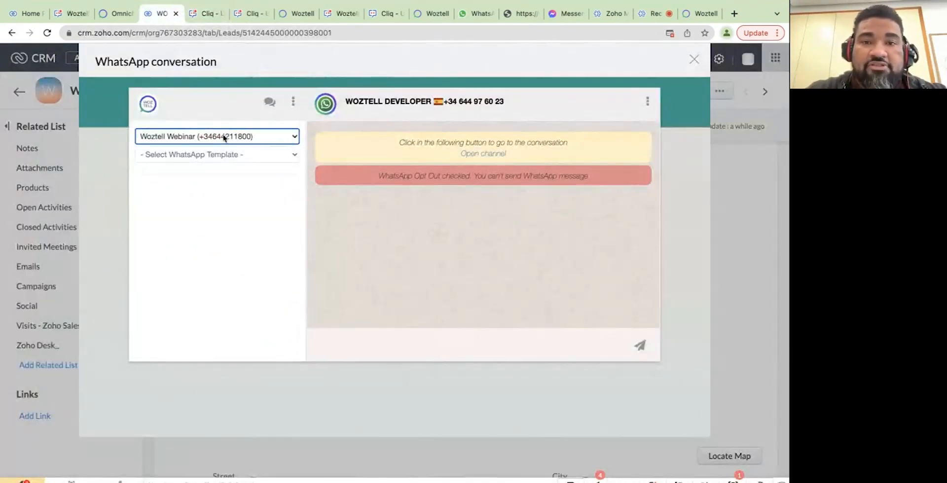
click(694, 60)
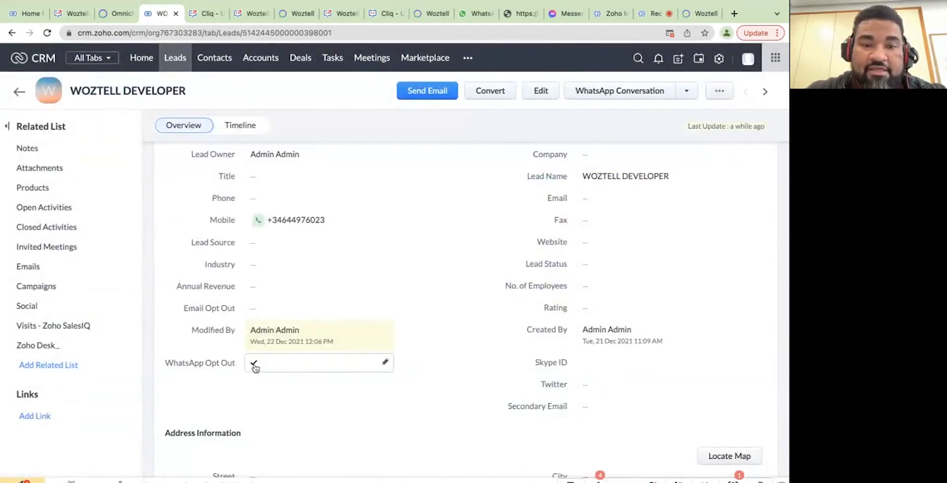
click(627, 96)
click(266, 141)
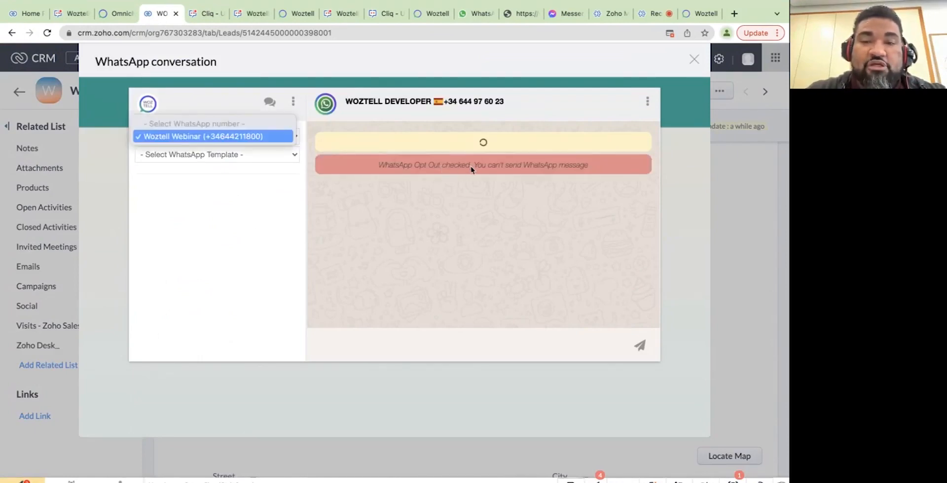
key(ctrl+Tab)
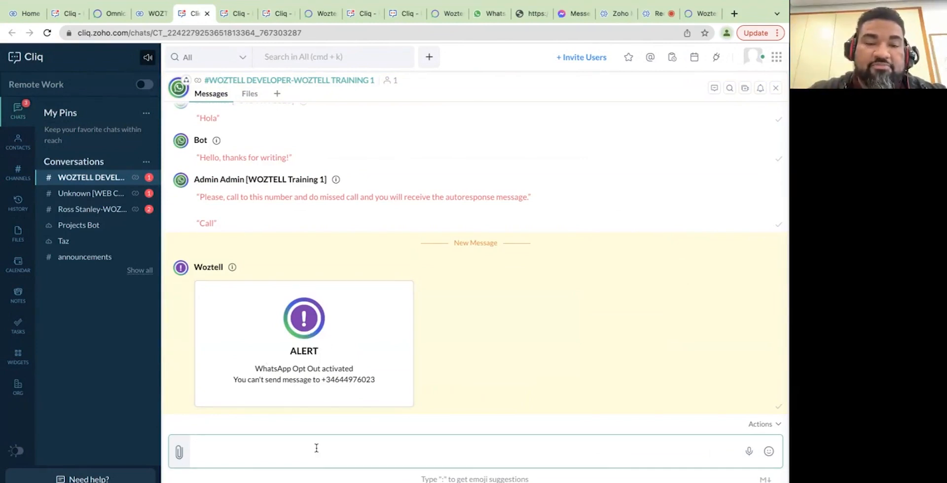
Clear the lead's WhatsApp Opt Out tick in Zoho CRM and return to Cliq.
click(158, 13)
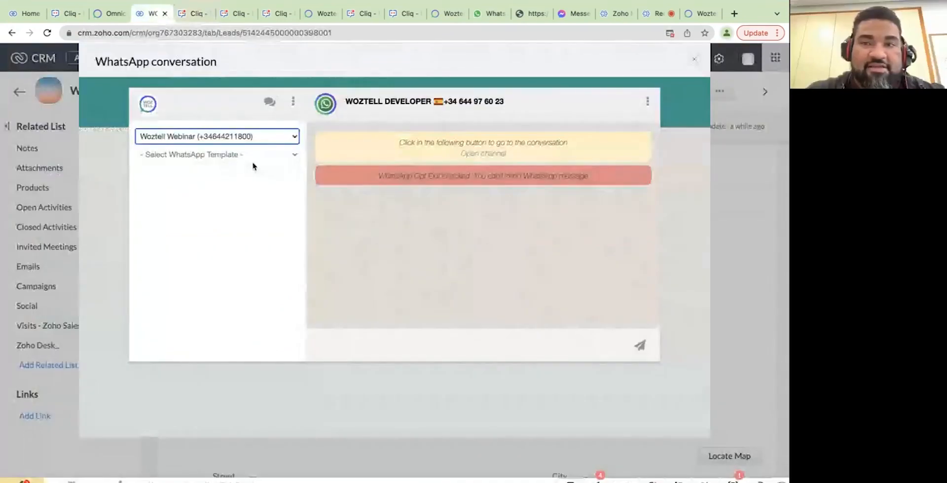
click(695, 61)
scroll(260, 337, down, 1)
click(256, 348)
click(255, 349)
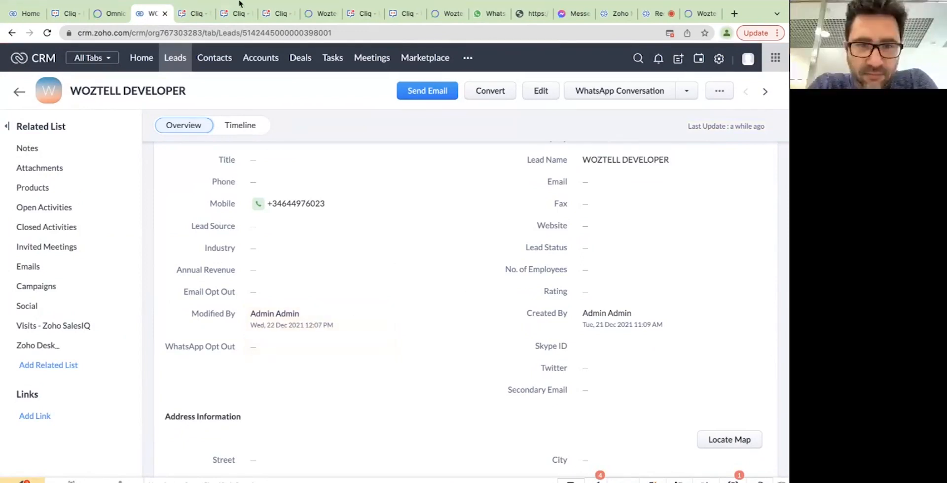
click(181, 14)
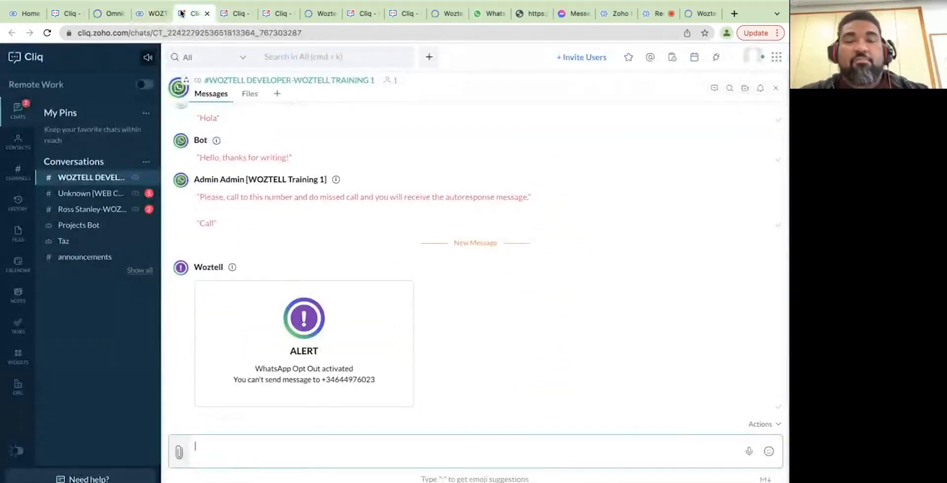